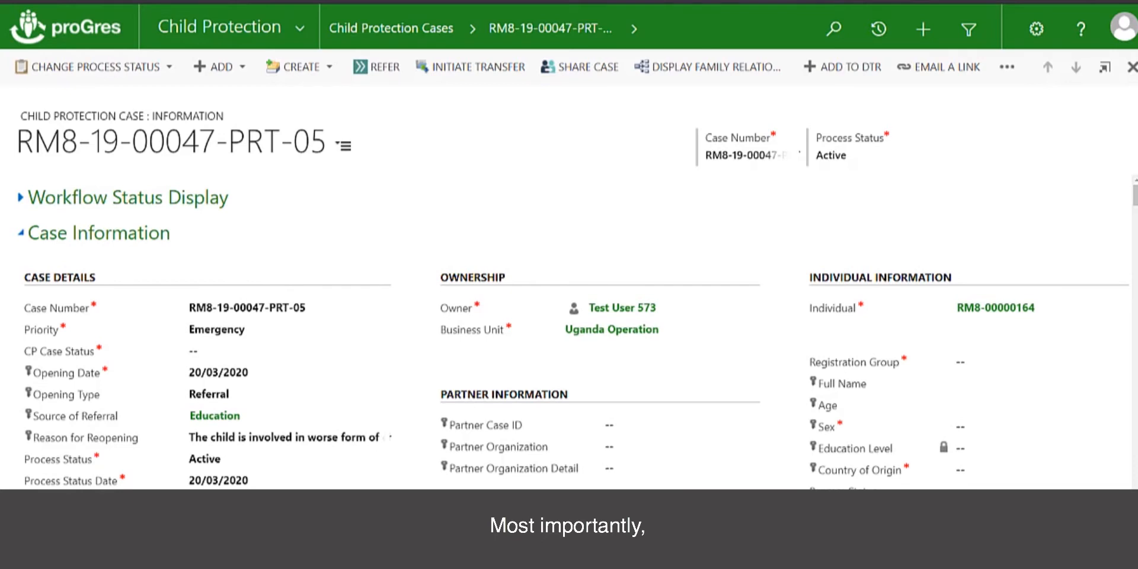
- Scroll down the case form to BIA & BID, showing two Pending Interview BIAs and no BIDs
scroll(573, 356, down, 10)
scroll(573, 356, down, 3)
scroll(573, 356, down, 5)
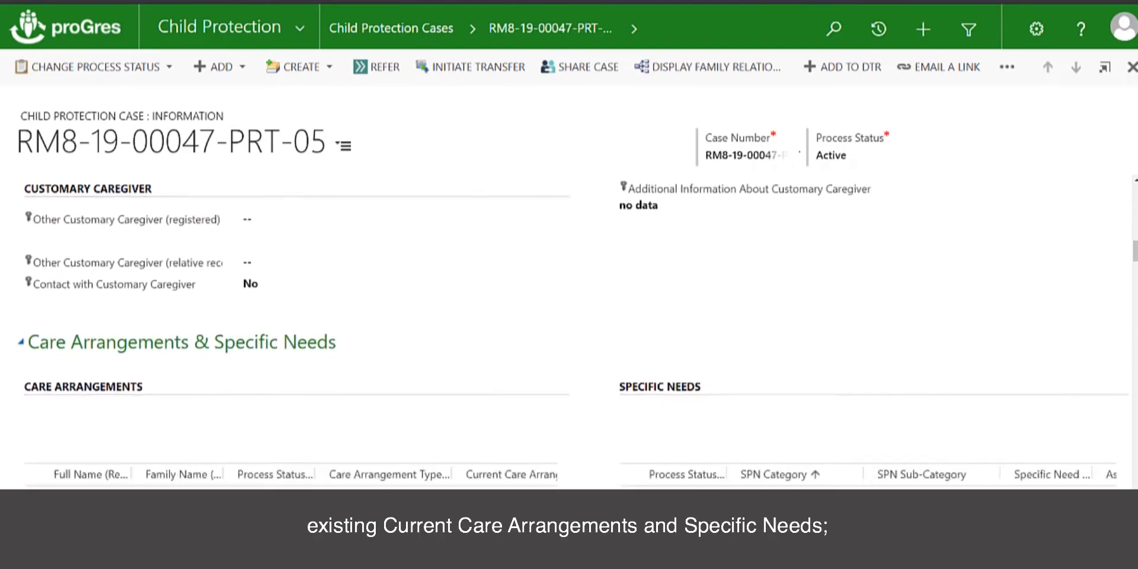
scroll(573, 355, down, 3)
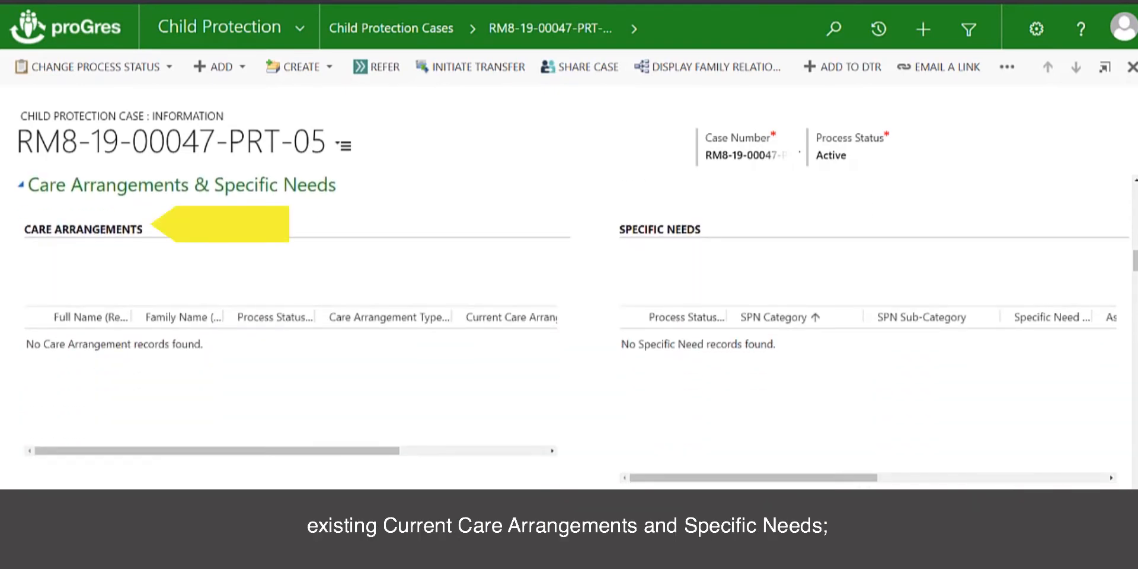
scroll(573, 329, down, 8)
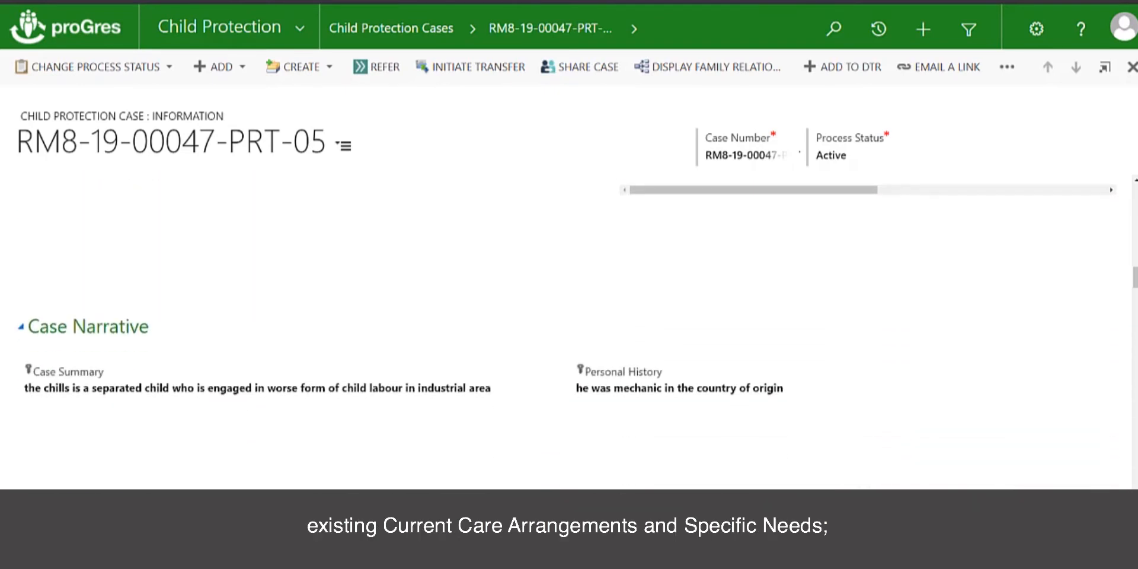
scroll(607, 344, down, 8)
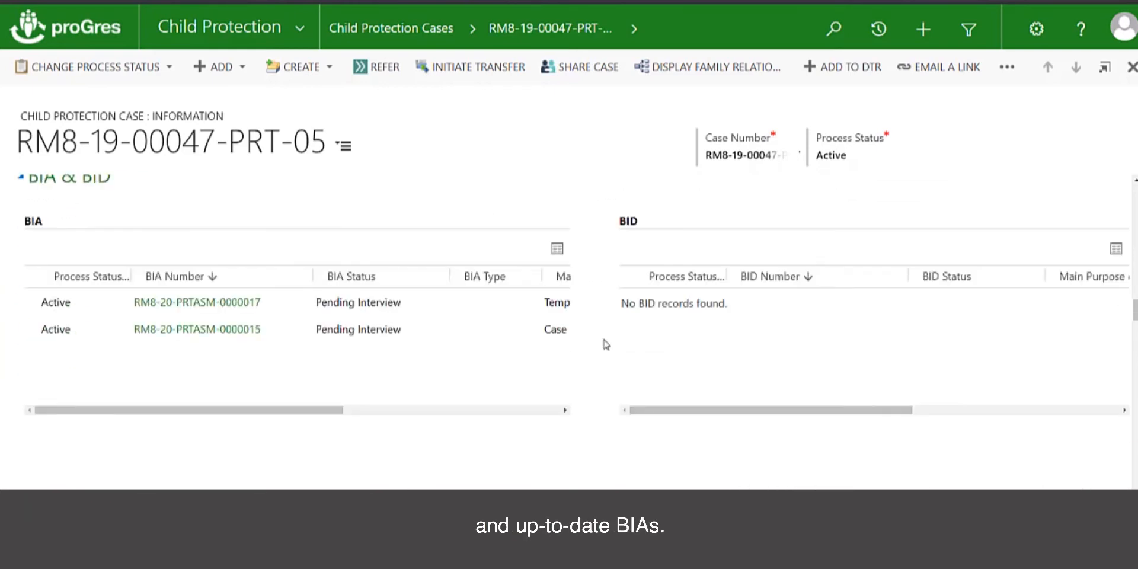
click(206, 331)
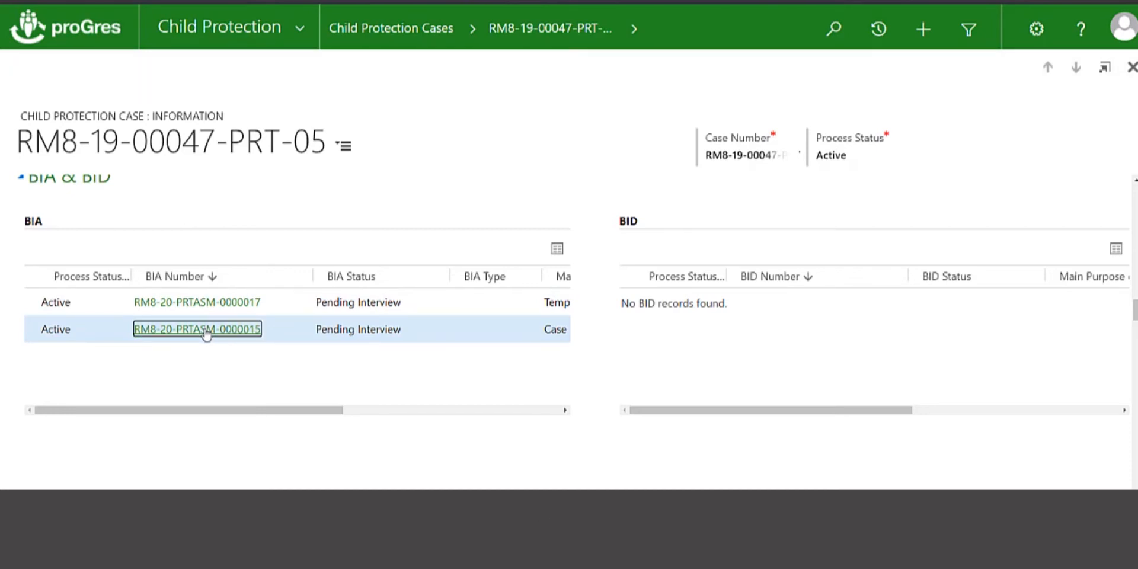
scroll(524, 374, down, 3)
scroll(525, 372, down, 8)
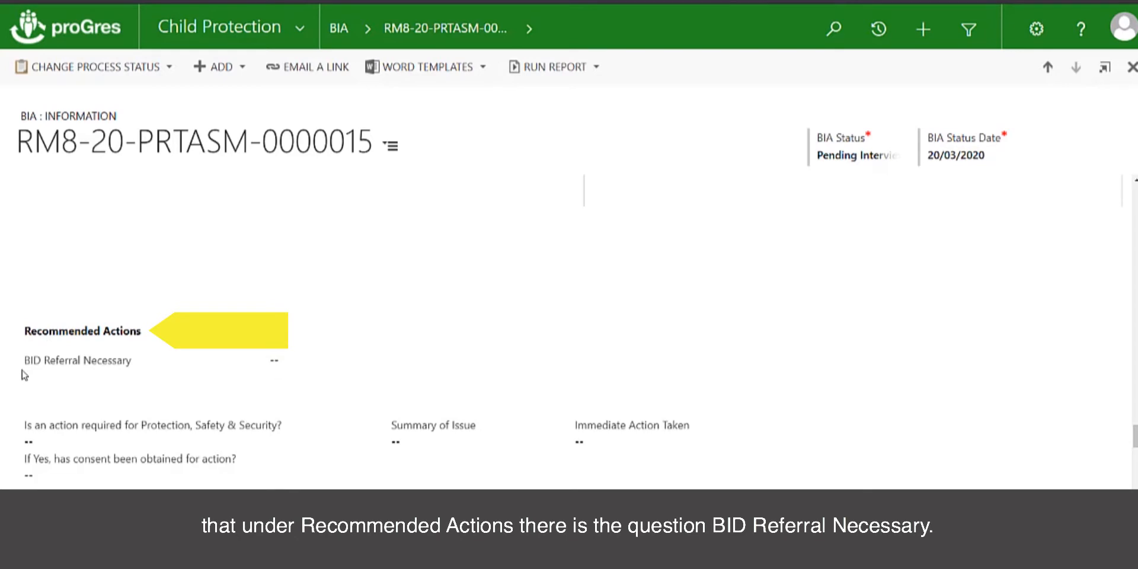
click(282, 368)
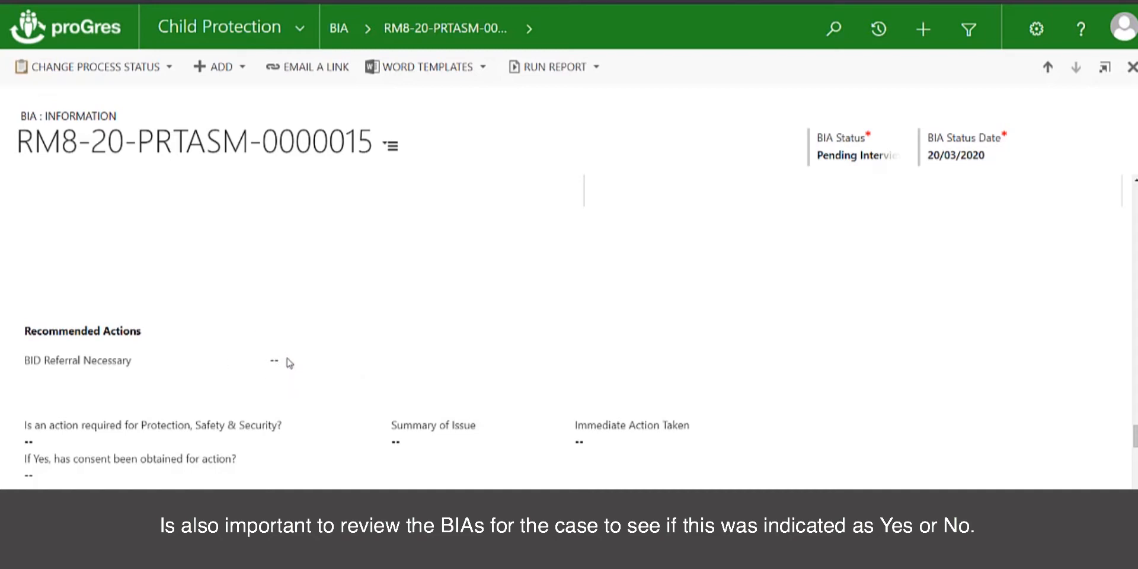
scroll(342, 239, up, 3)
scroll(342, 239, up, 10)
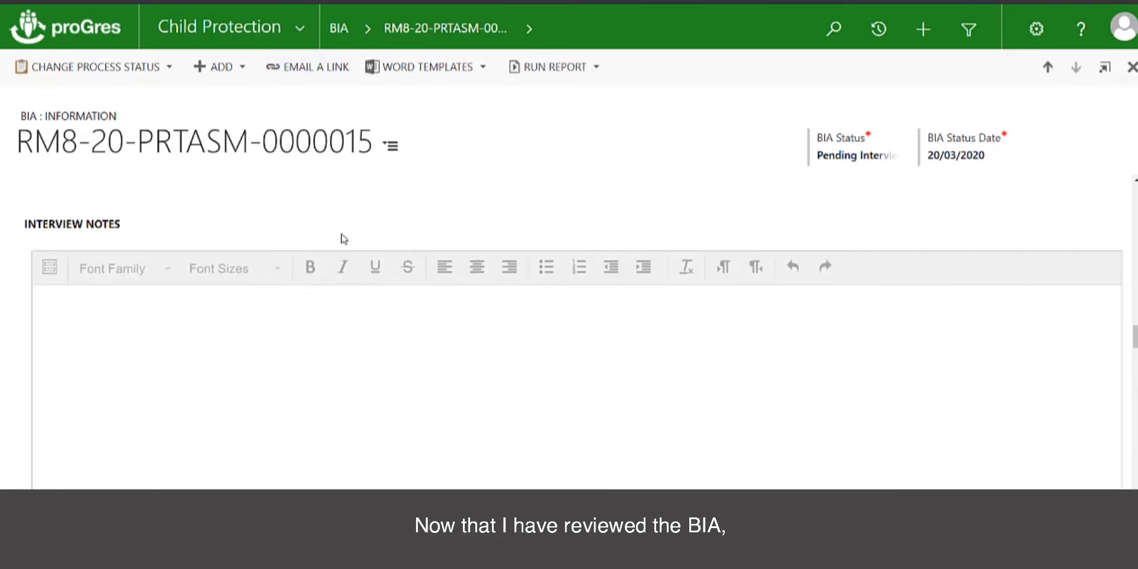
scroll(343, 239, up, 10)
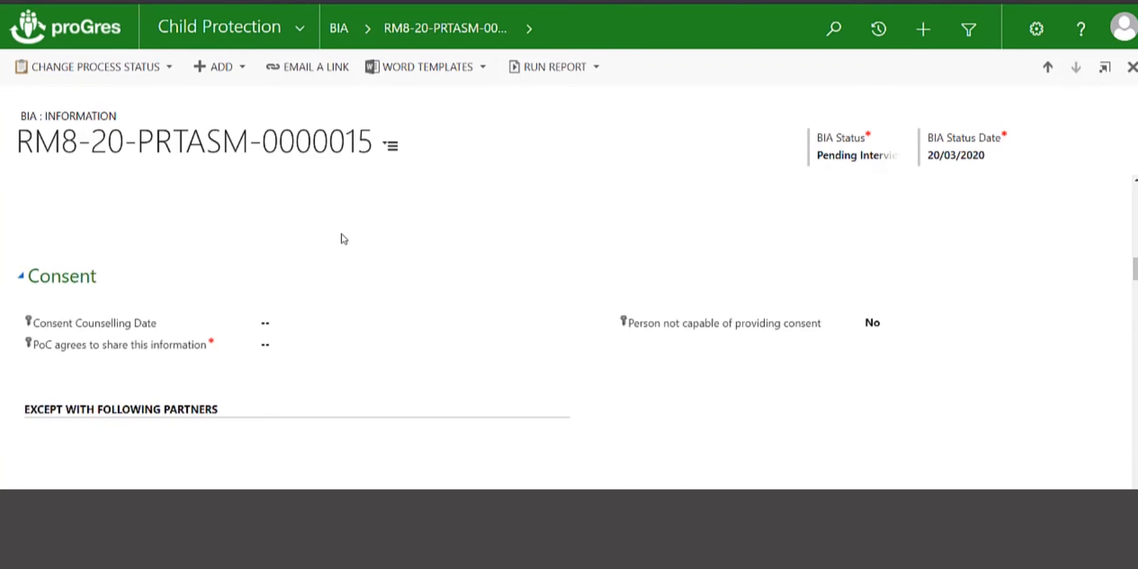
scroll(343, 239, up, 5)
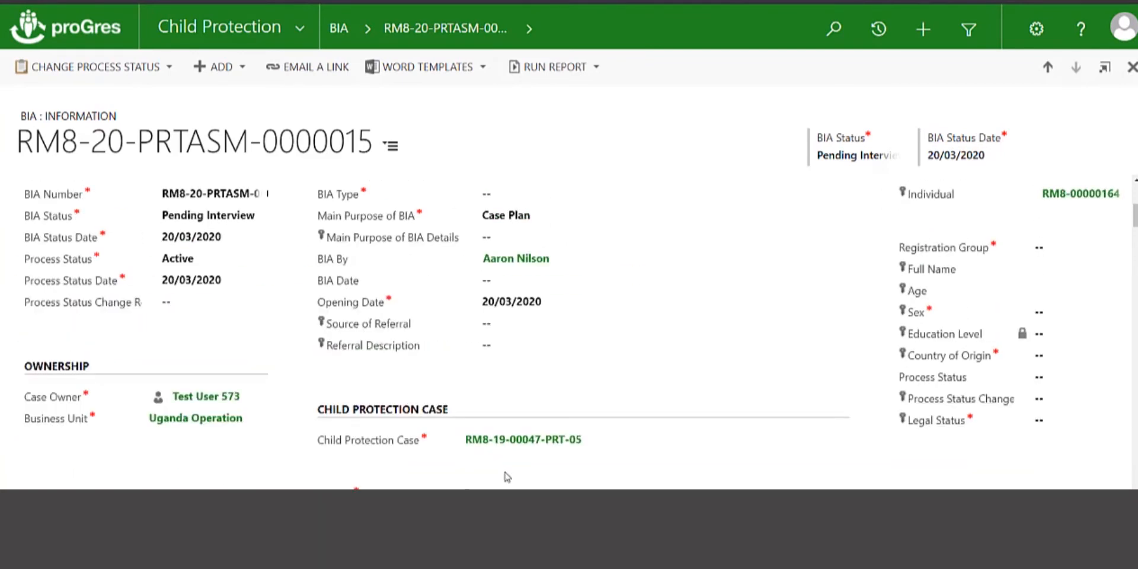
click(520, 440)
scroll(655, 244, down, 3)
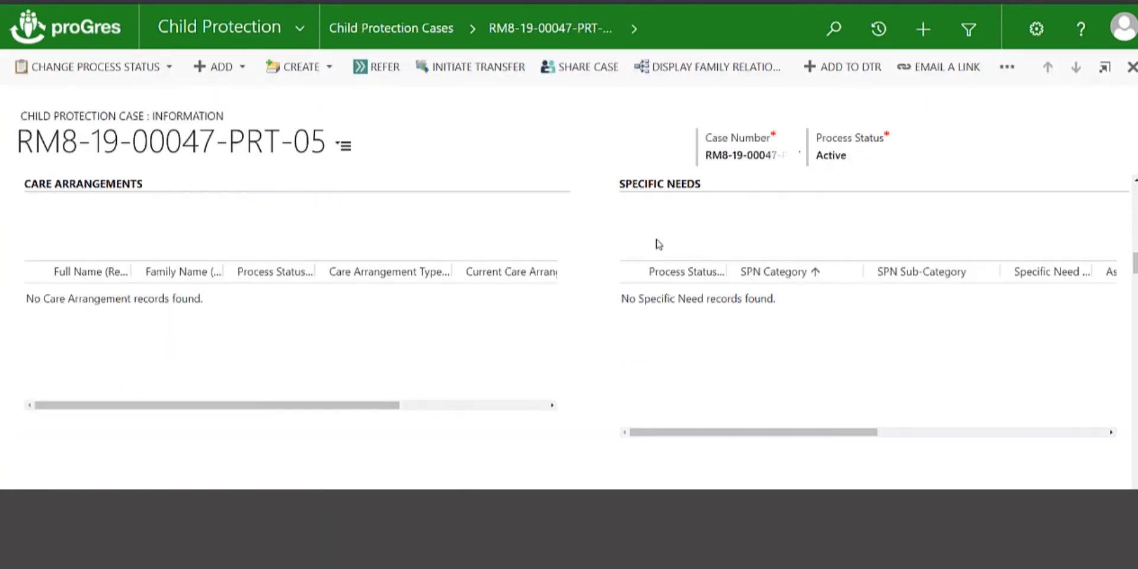
scroll(658, 243, down, 10)
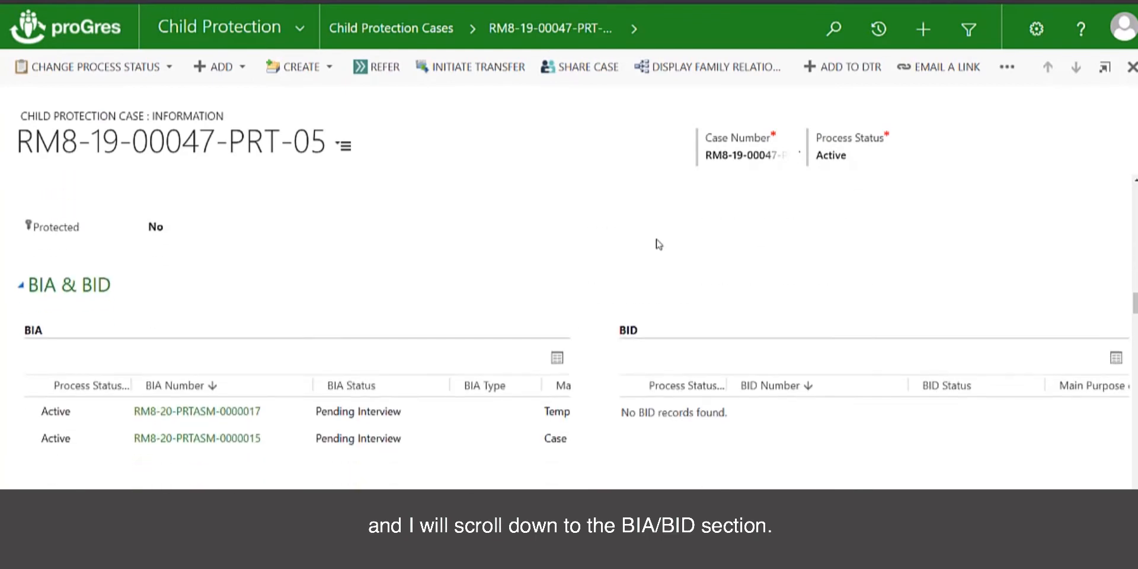
scroll(660, 242, down, 1)
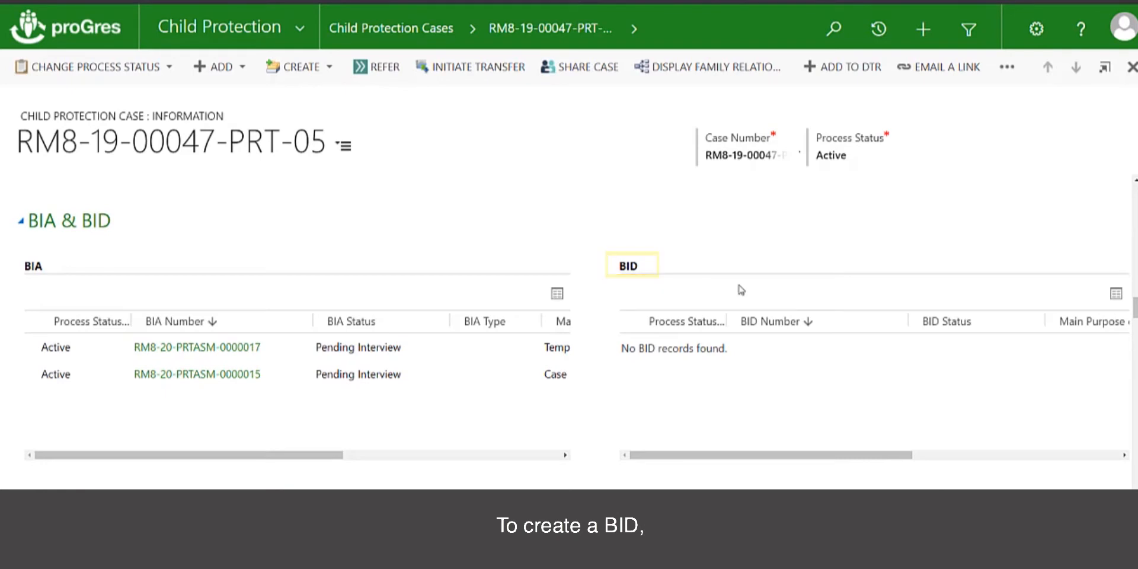
- Start a new BID with main purpose Temporary Care Arrangements and pick its opening date
click(243, 75)
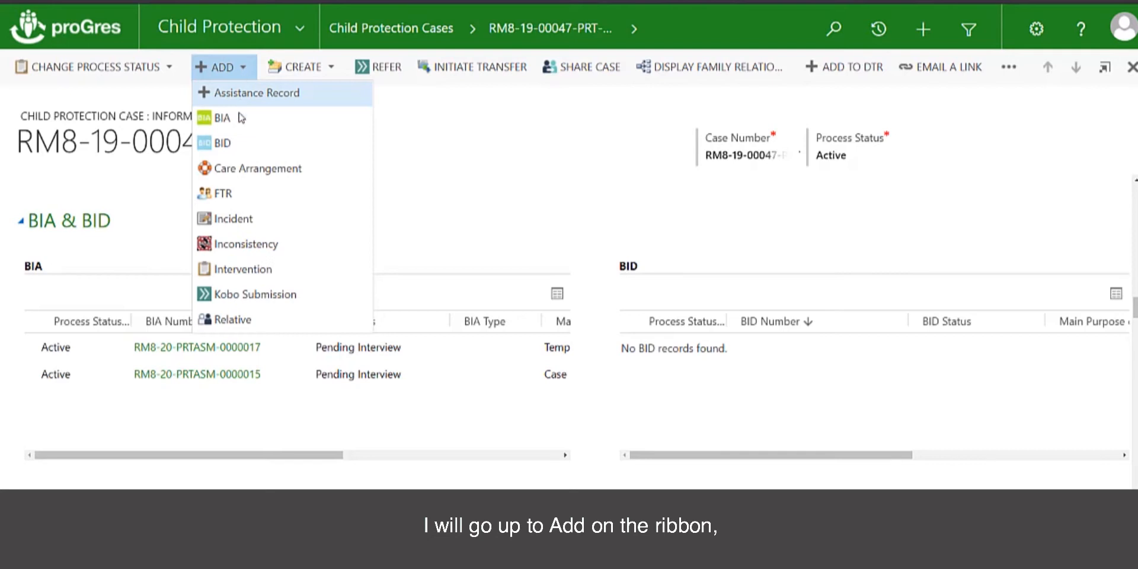
click(233, 147)
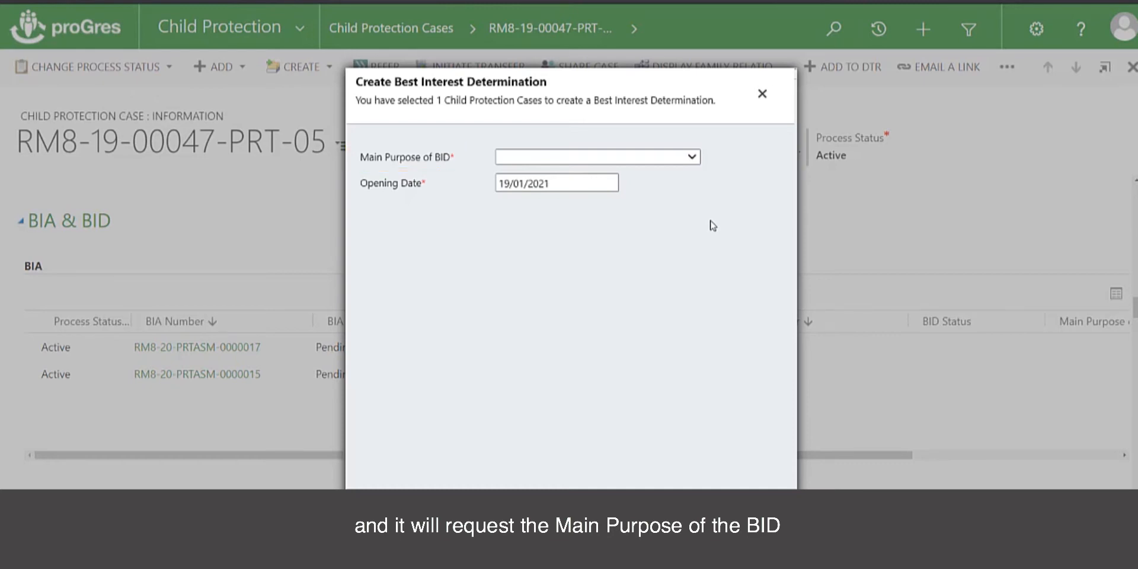
click(690, 159)
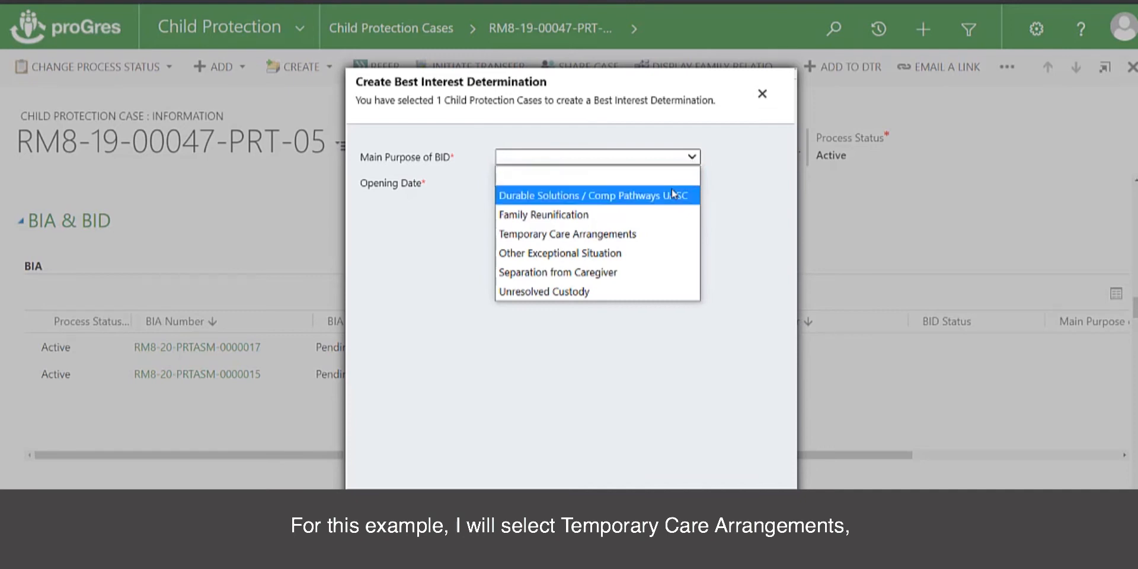
click(643, 233)
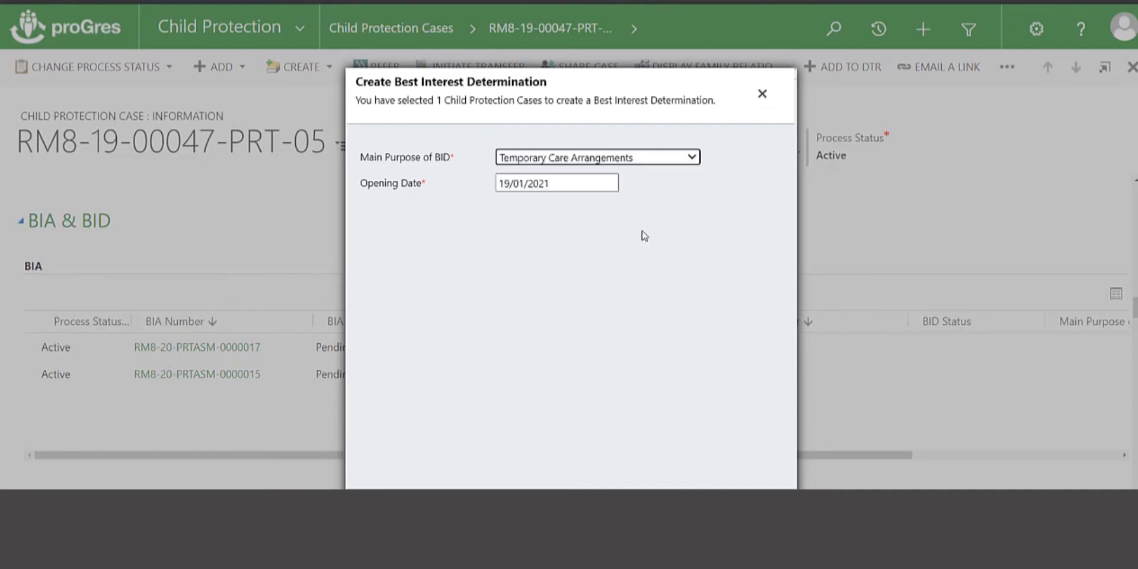
click(560, 186)
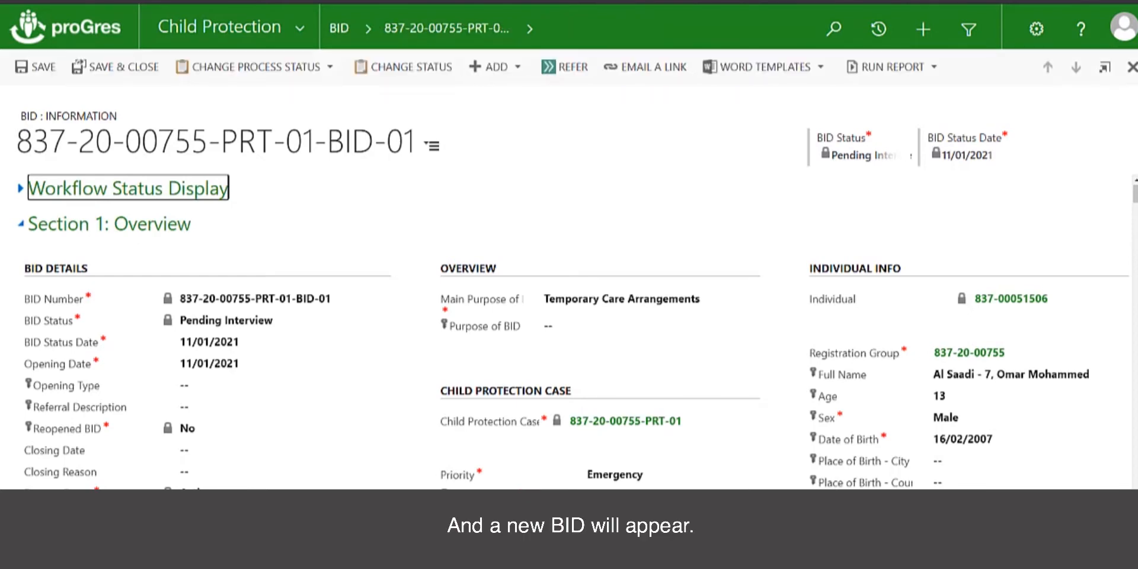
- Expand the BID's Workflow Status Display and scroll down to Section 1: Overview
click(20, 188)
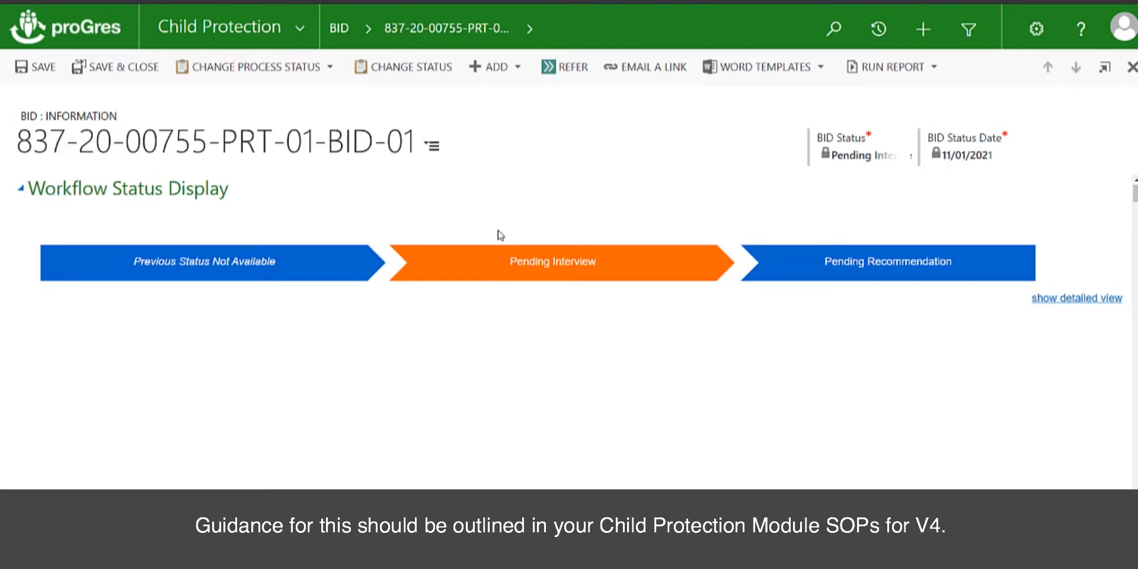
scroll(453, 212, down, 3)
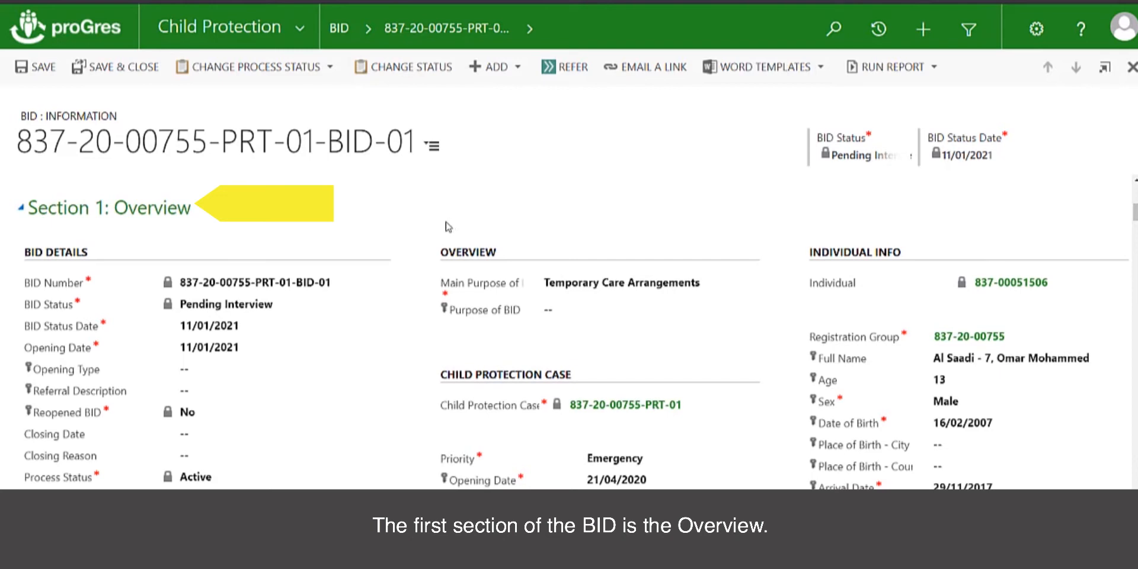
scroll(449, 228, down, 1)
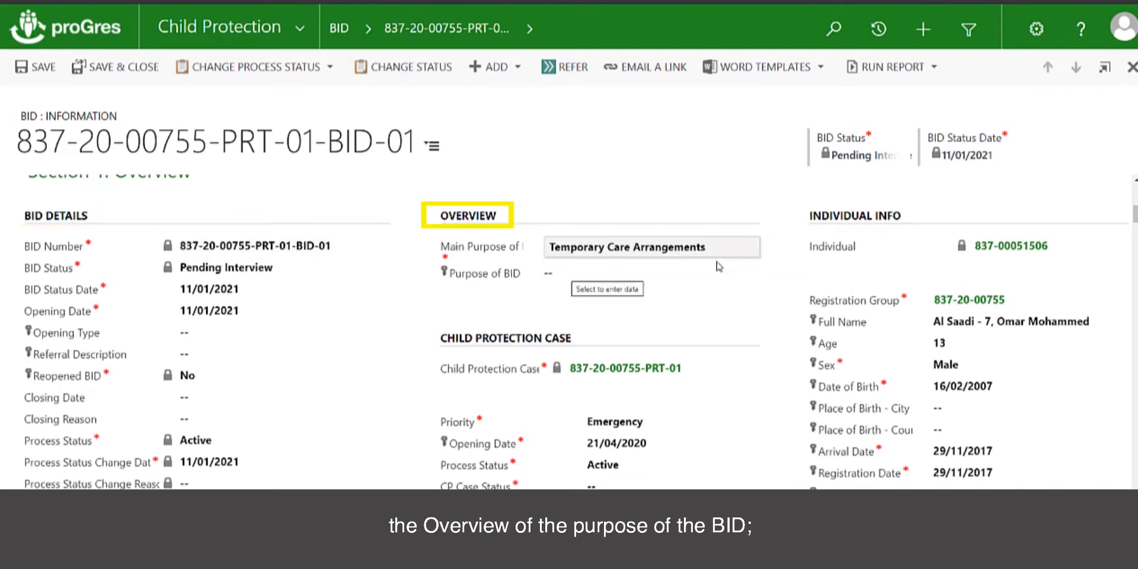
scroll(696, 295, down, 1)
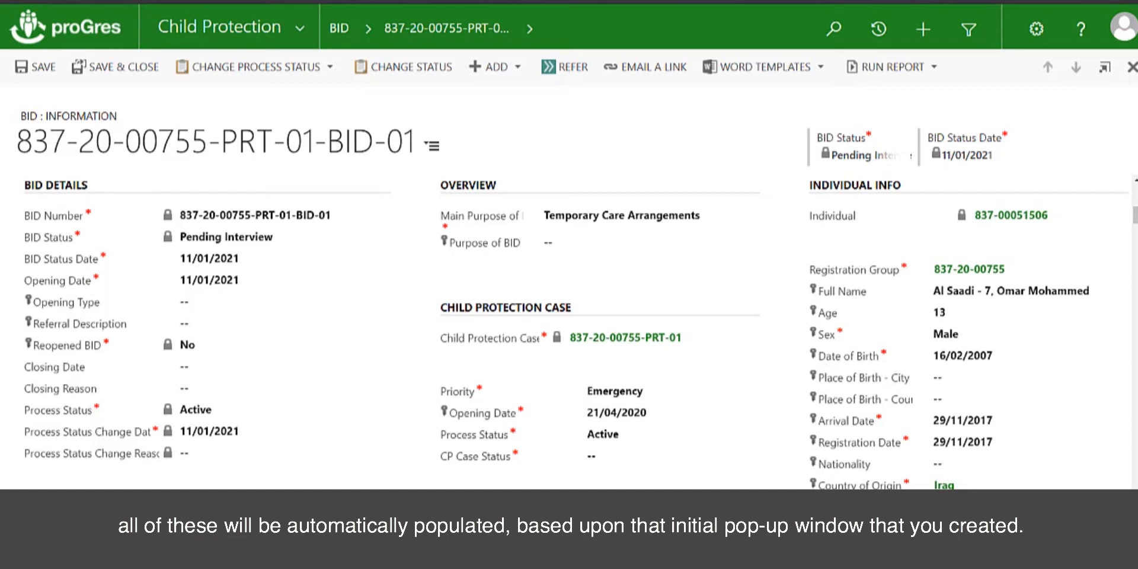
- Set Opening Type to Referral and Referral Type to Internal Referral
click(225, 303)
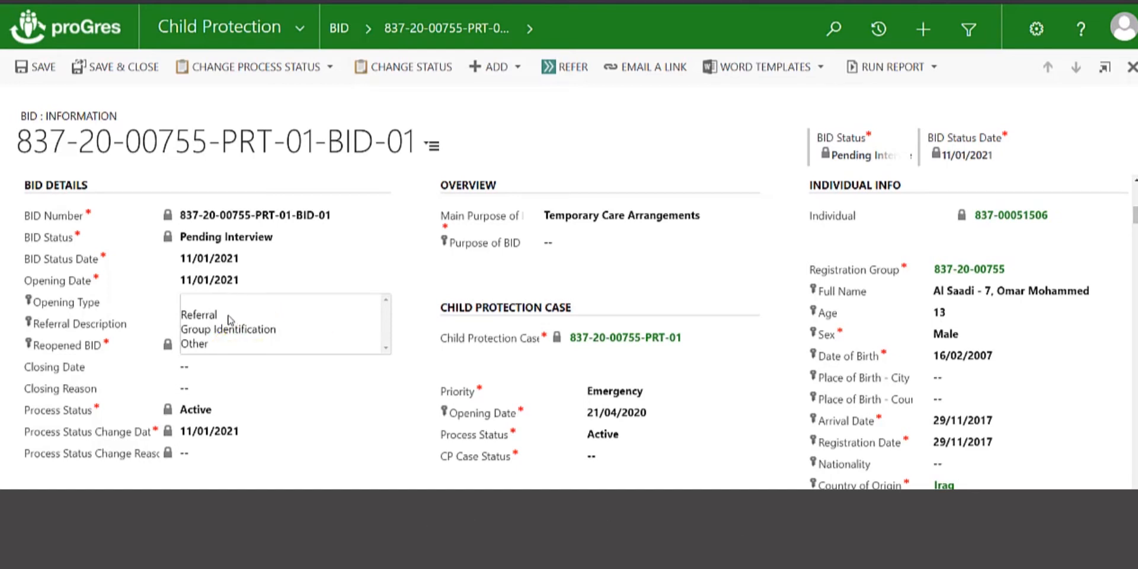
click(267, 318)
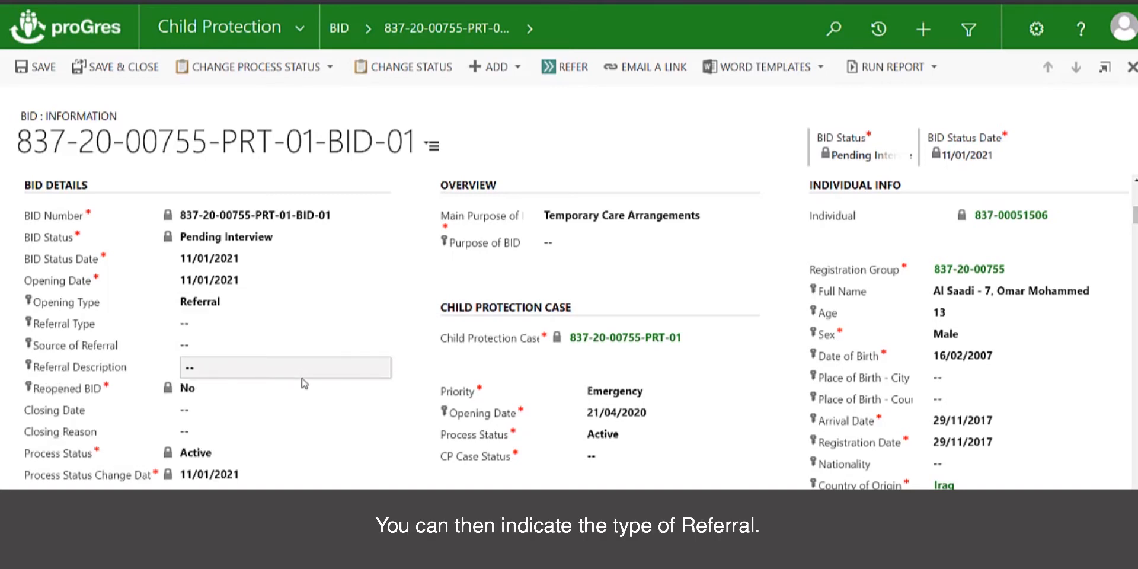
click(254, 326)
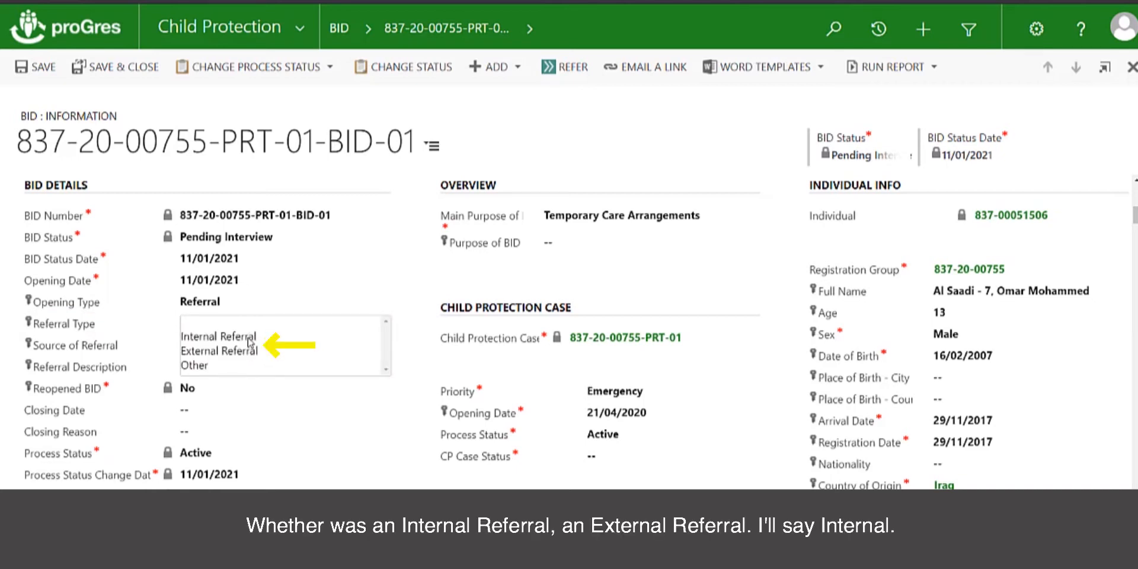
click(249, 338)
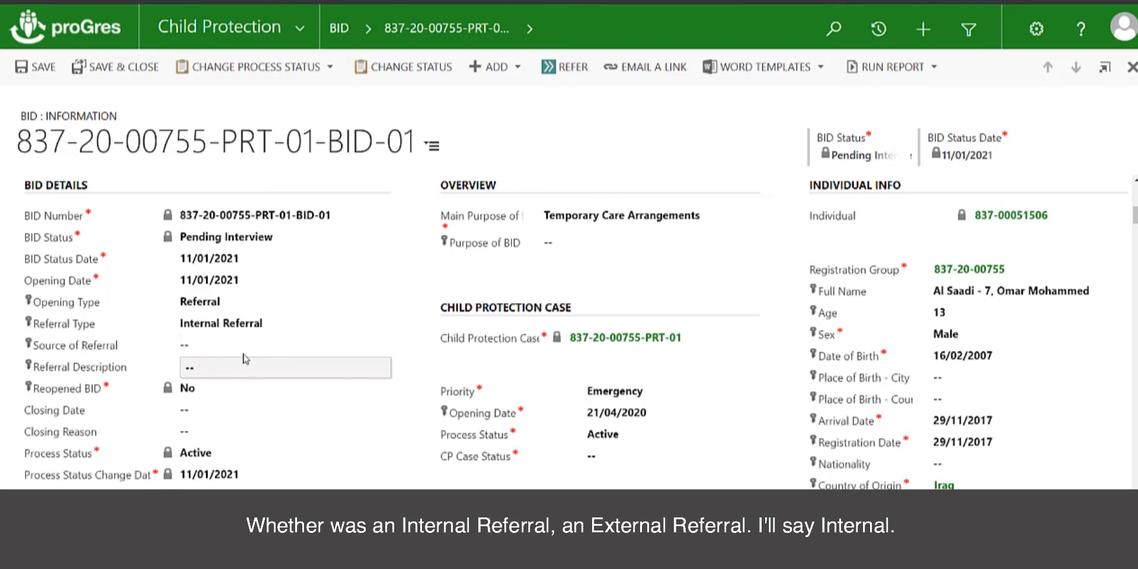
- Set the referral source to Registration with description 'Child identified during registration'
click(381, 348)
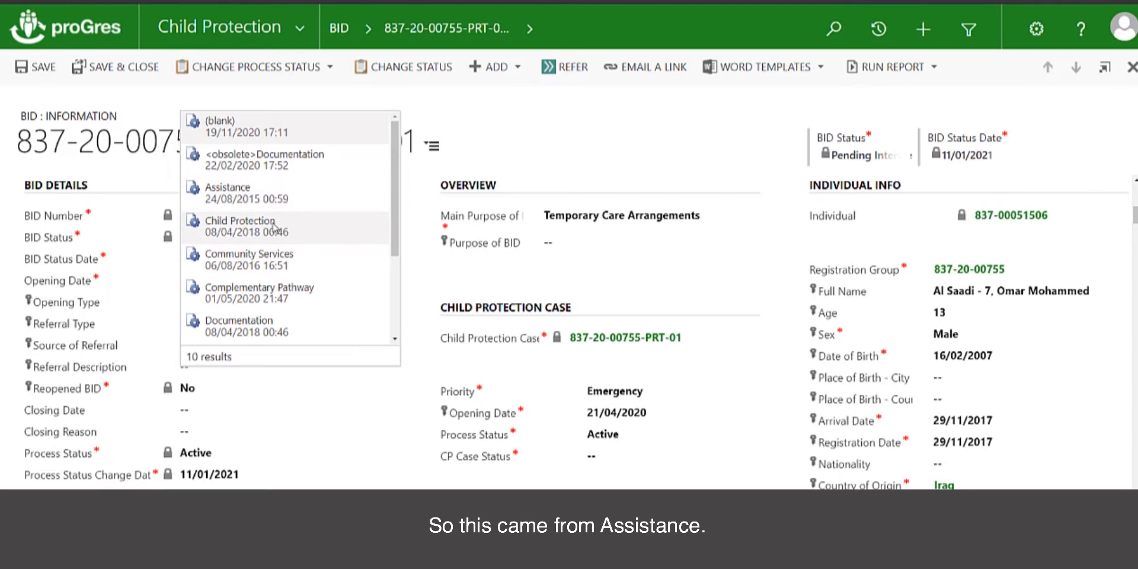
click(265, 195)
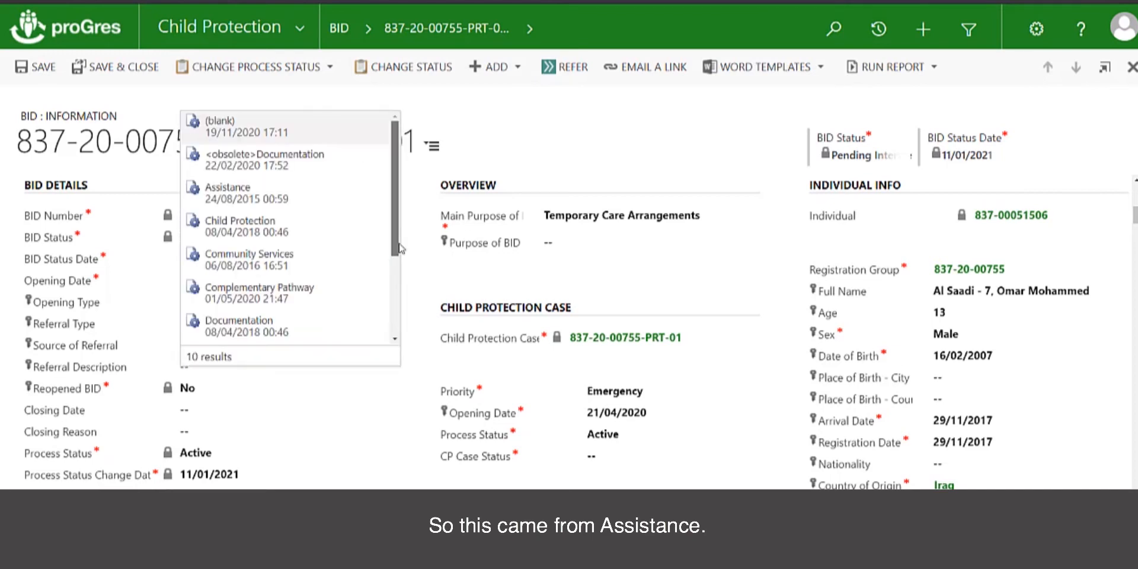
scroll(355, 279, down, 3)
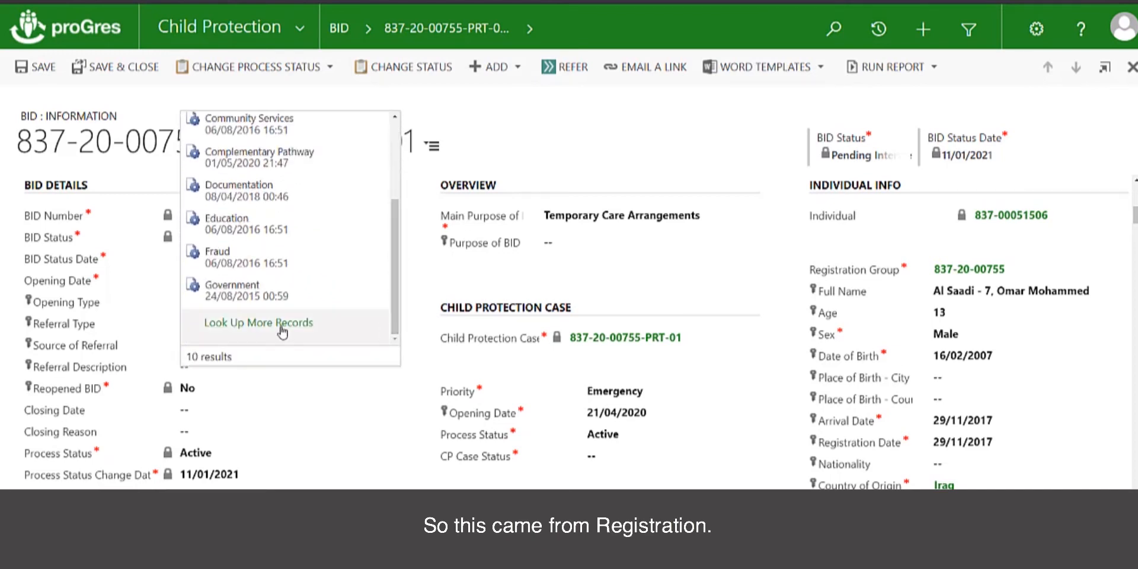
click(259, 322)
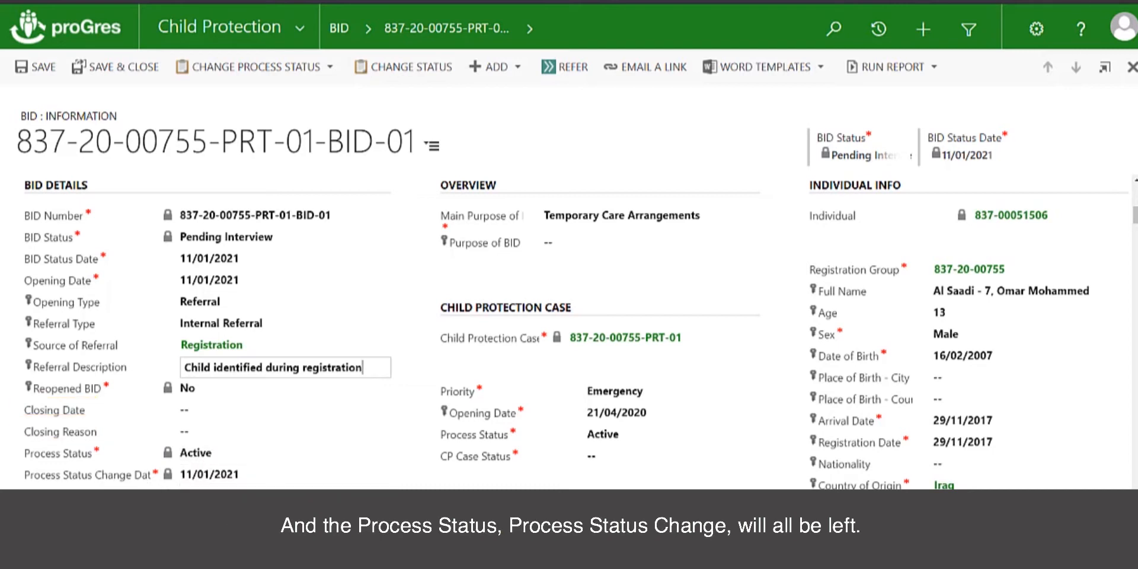
scroll(576, 335, down, 1)
scroll(296, 456, down, 1)
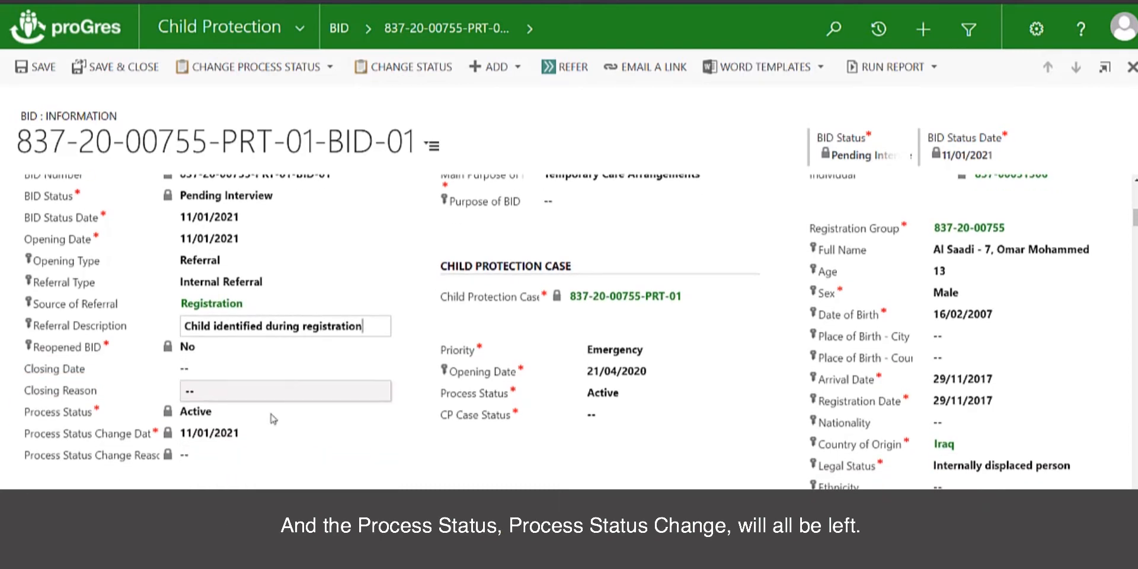
scroll(394, 371, up, 3)
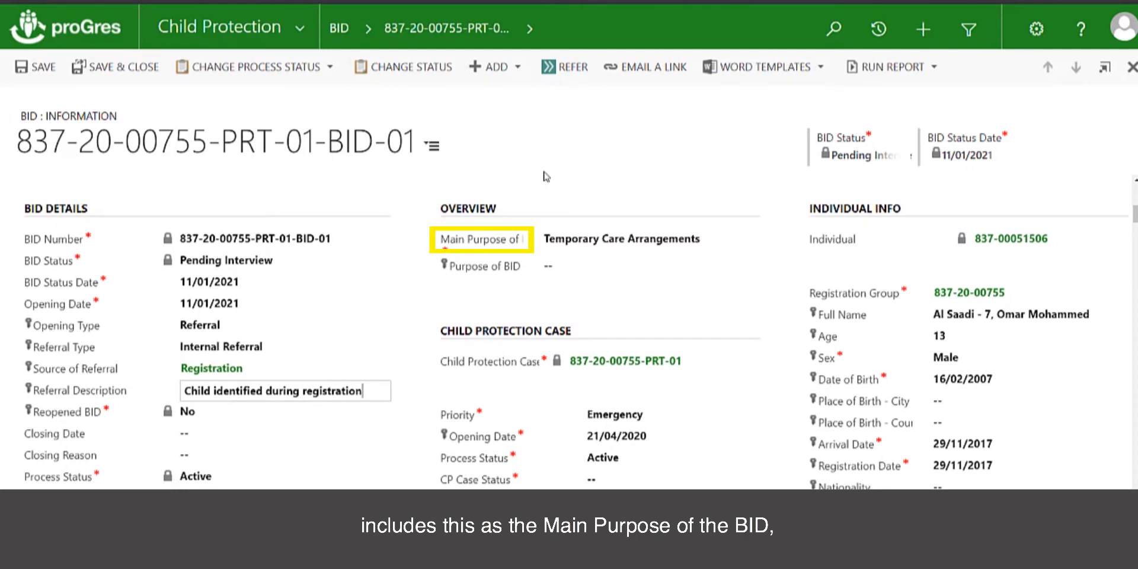
- Enter 'Child has been separated from family' as Purpose of BID, leaving tracing date and status blank
click(551, 268)
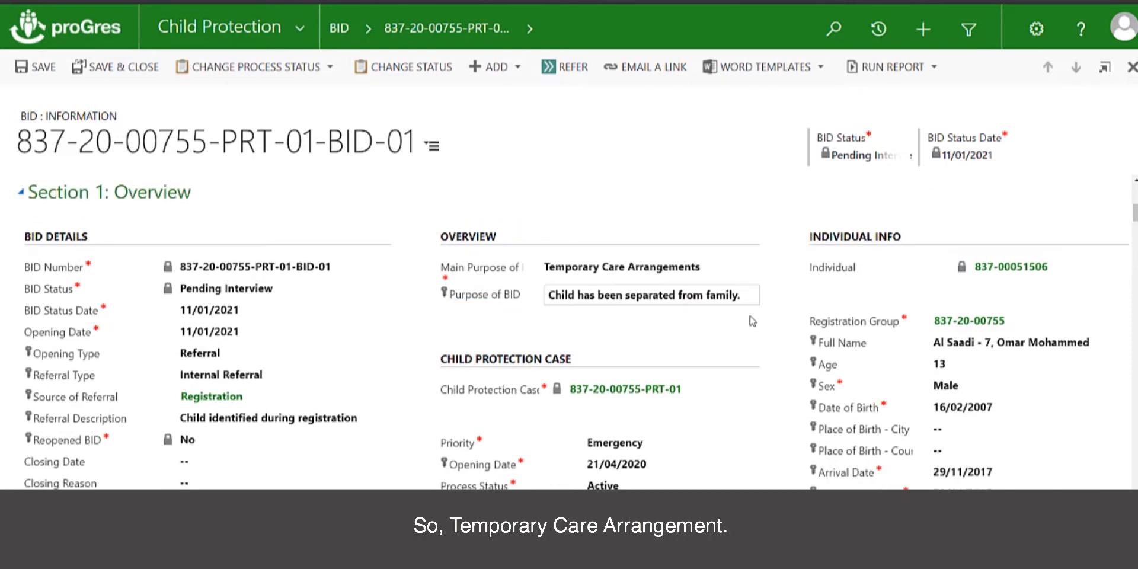
scroll(752, 322, down, 3)
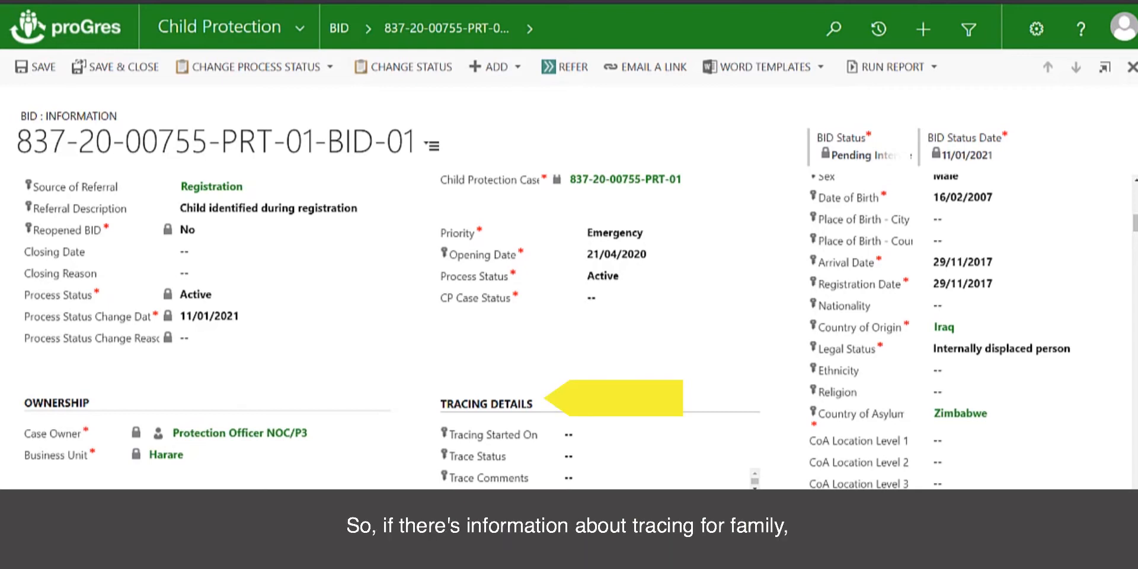
click(580, 444)
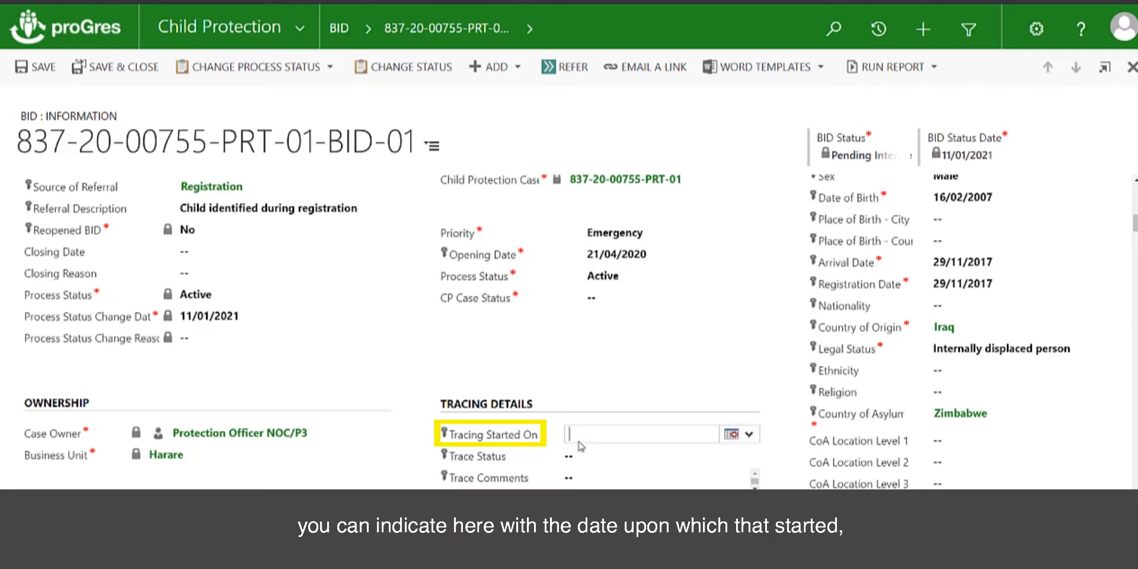
click(574, 456)
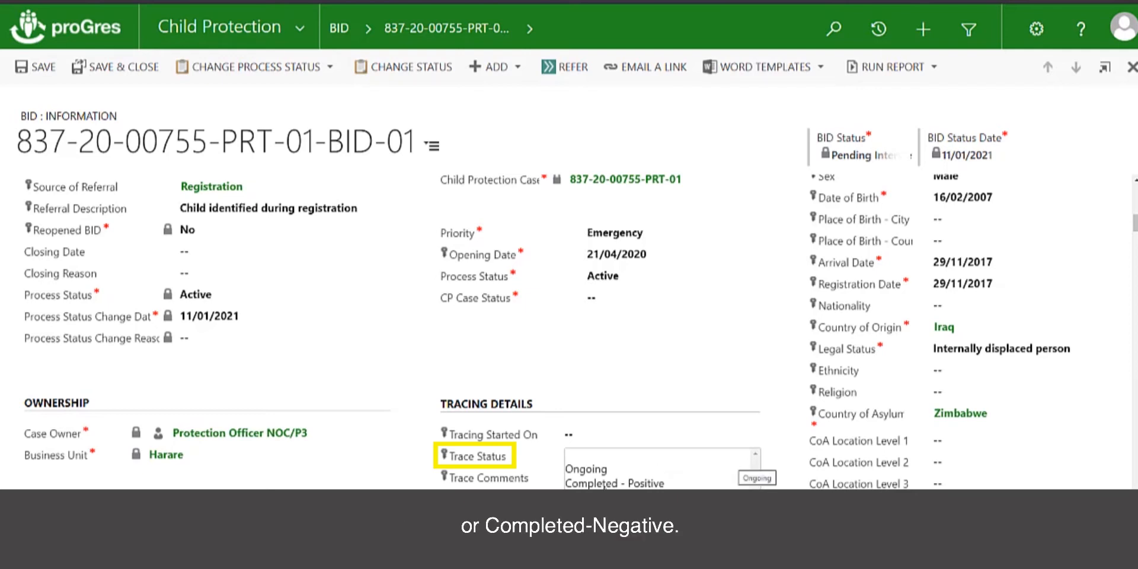
click(629, 510)
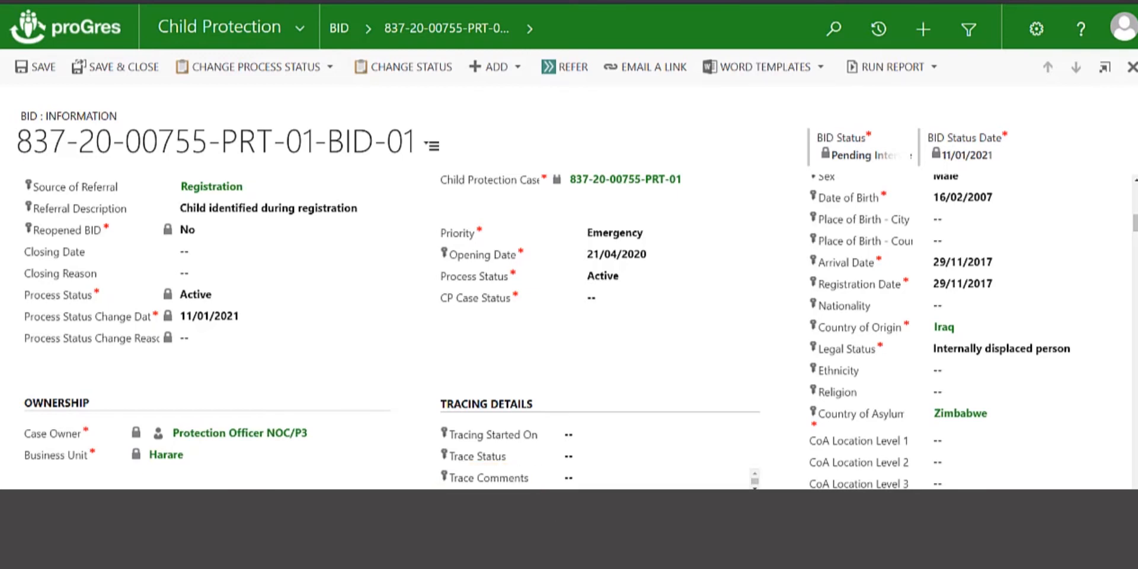
scroll(568, 332, down, 6)
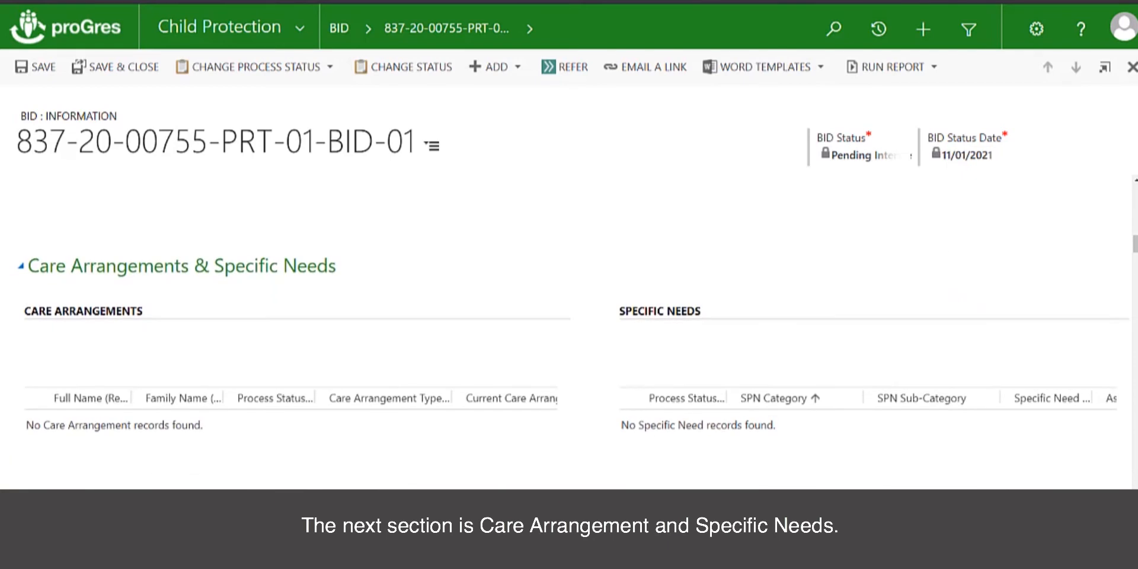
scroll(569, 338, down, 1)
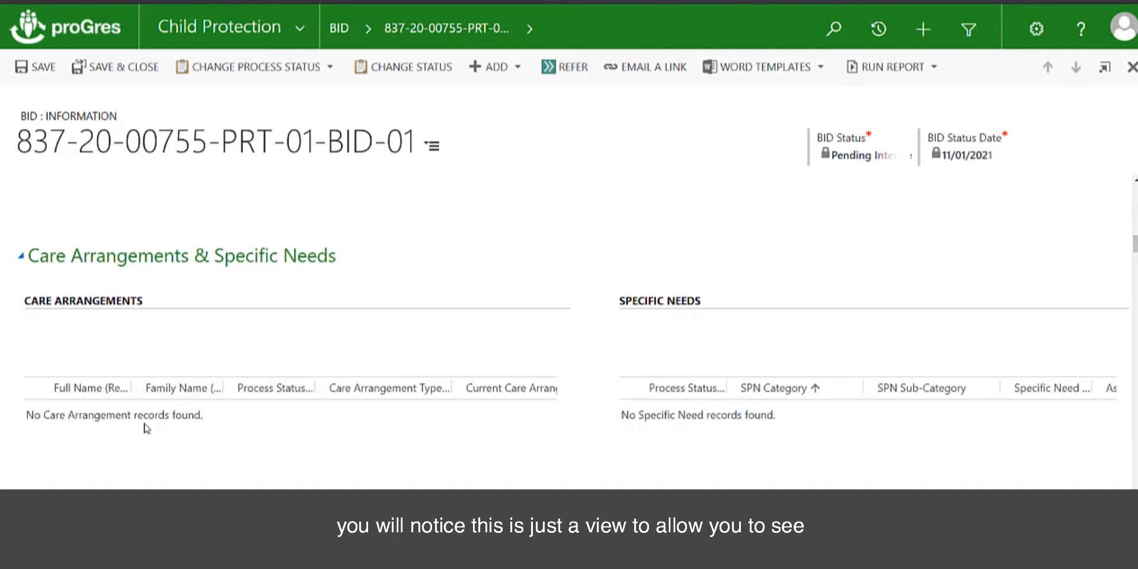
- Expand BIA, Incidents and Linked Cases and confirm its BIA, BID, incident and case grids are empty
scroll(145, 429, down, 1)
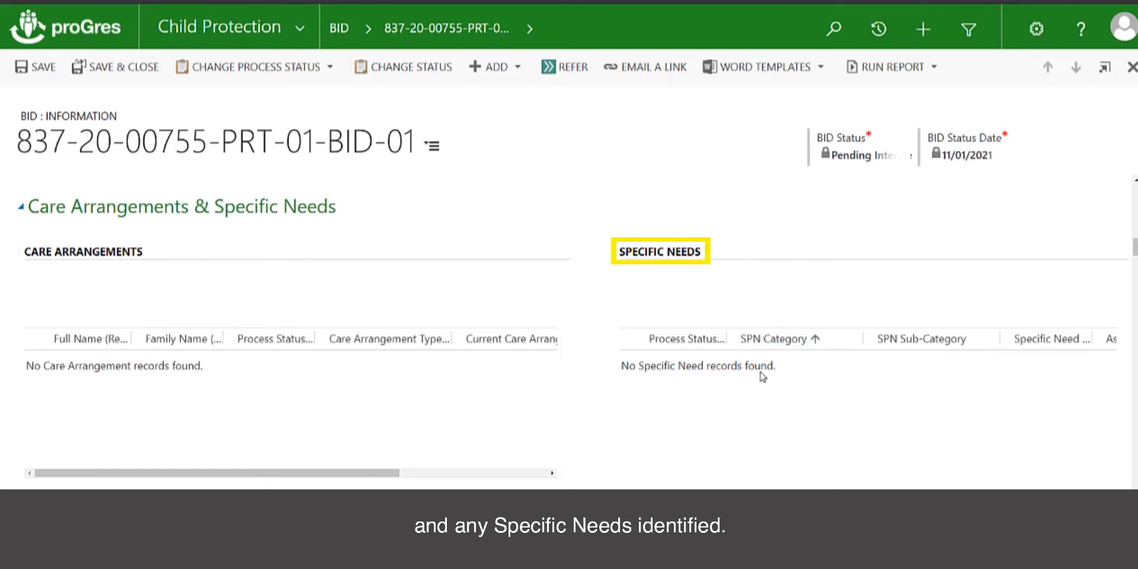
scroll(765, 446, down, 5)
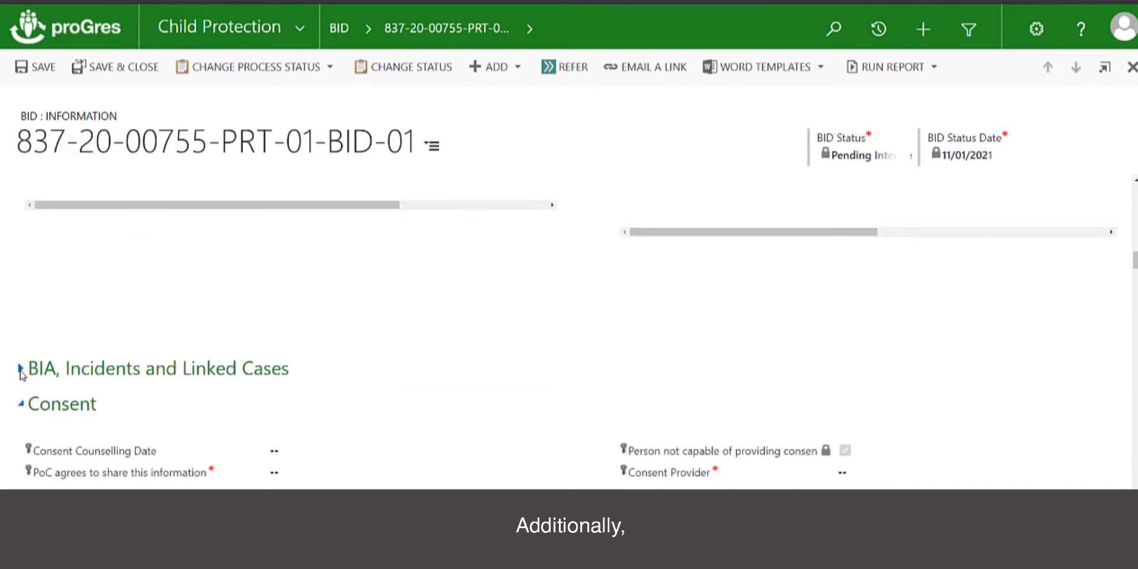
click(20, 369)
scroll(335, 373, down, 1)
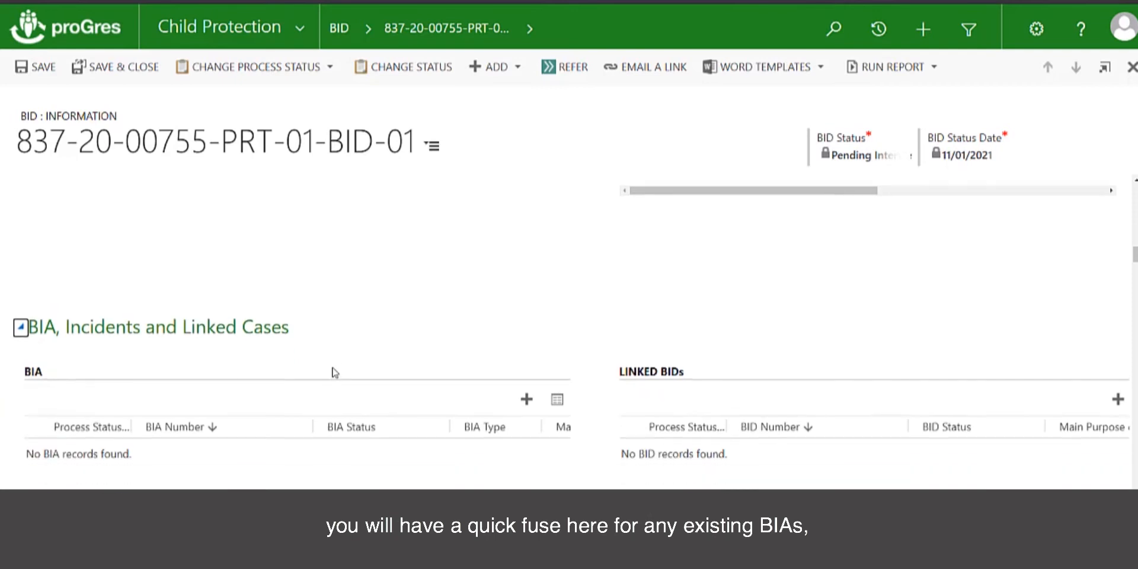
scroll(428, 313, down, 1)
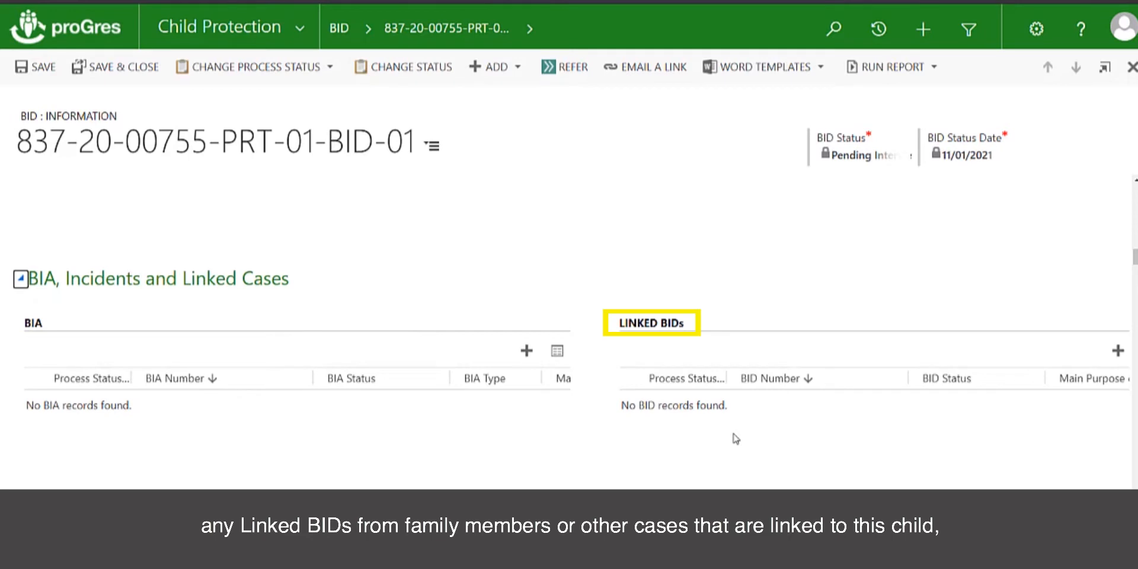
scroll(735, 438, down, 3)
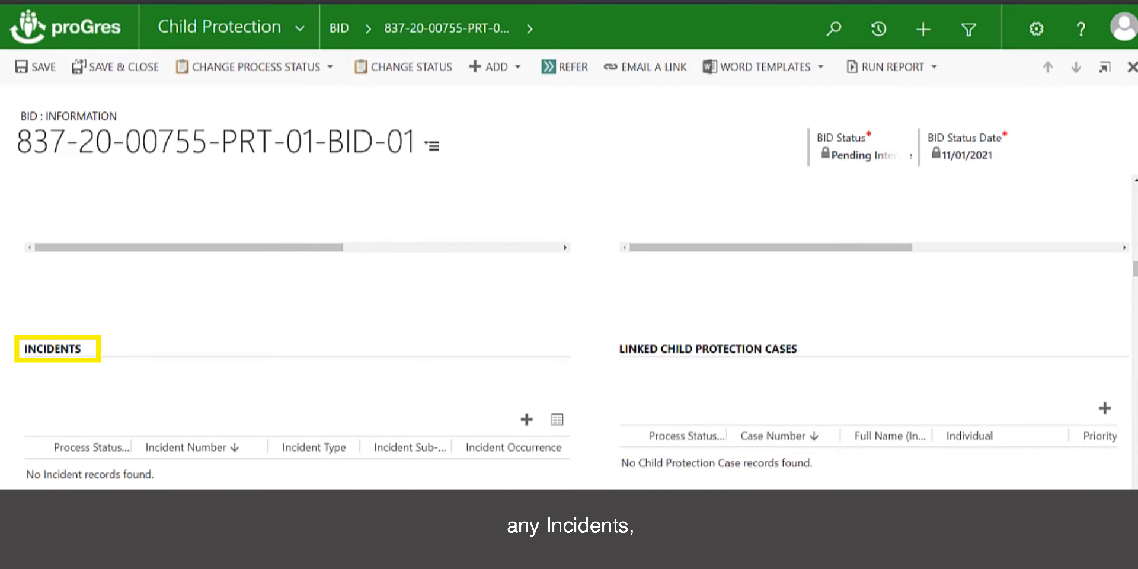
scroll(788, 459, down, 3)
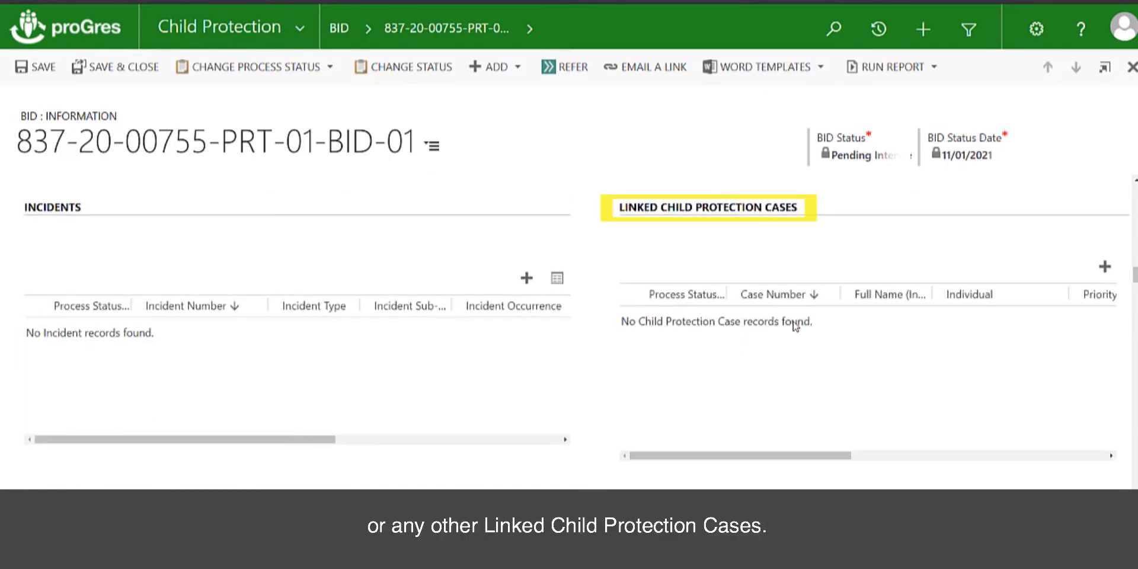
scroll(793, 407, down, 2)
scroll(793, 407, up, 2)
scroll(793, 406, up, 3)
scroll(793, 406, down, 4)
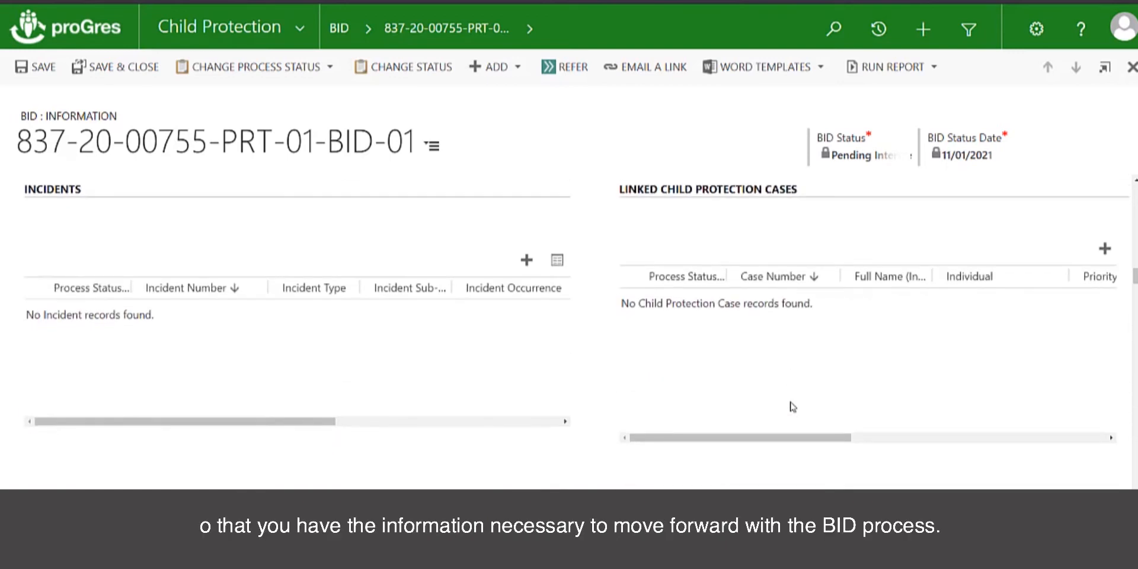
- Scroll down to the BID's Consent section
scroll(792, 407, down, 5)
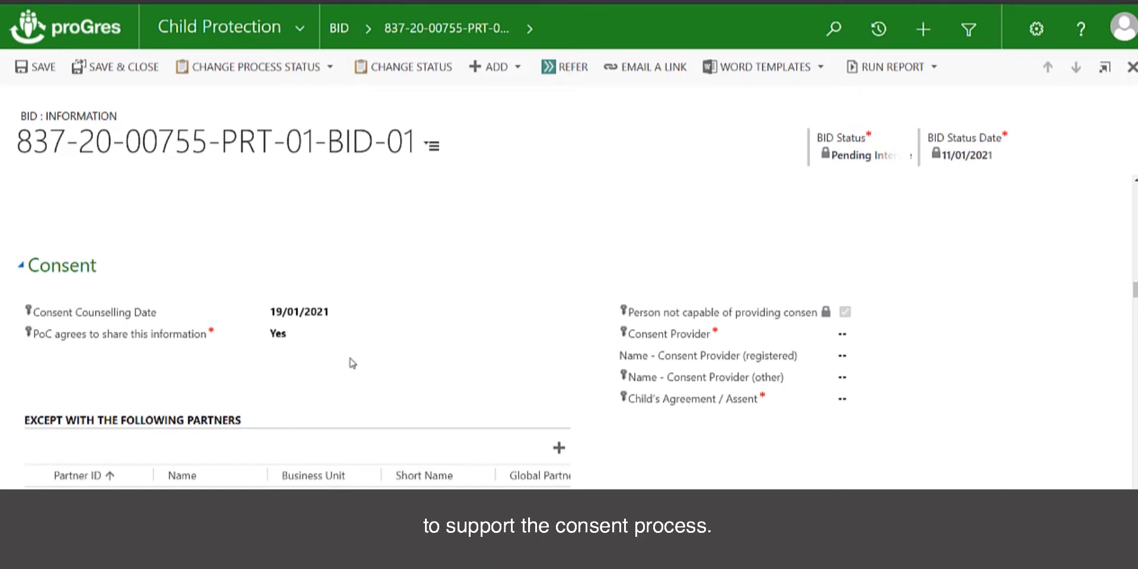
- Choose Other Relative as consent provider and enter the case worker's name as the other provider
click(842, 338)
drag(1124, 360, 1124, 399)
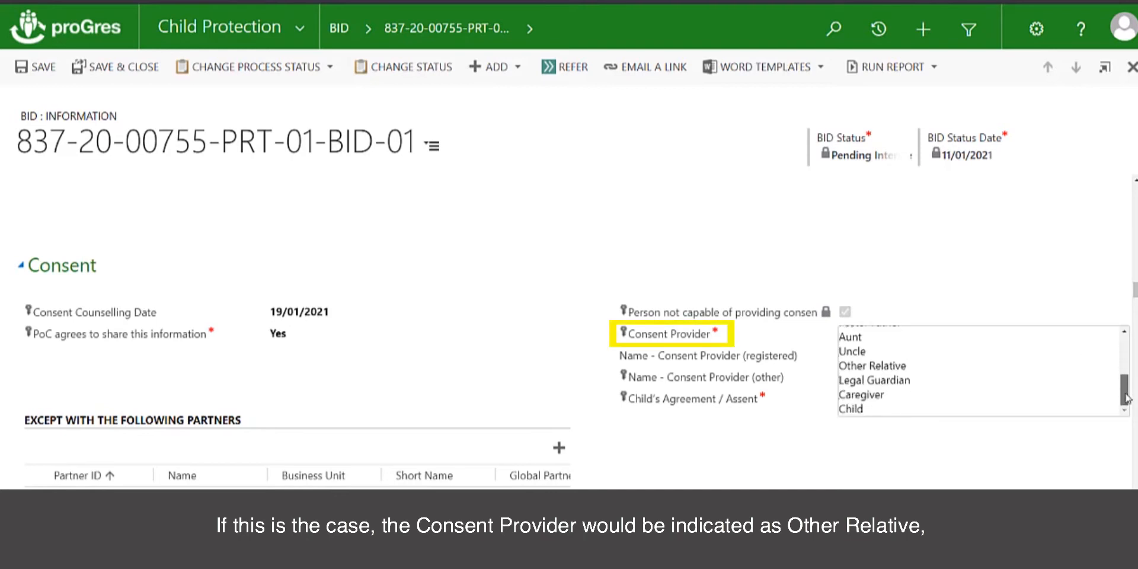
click(924, 366)
click(884, 379)
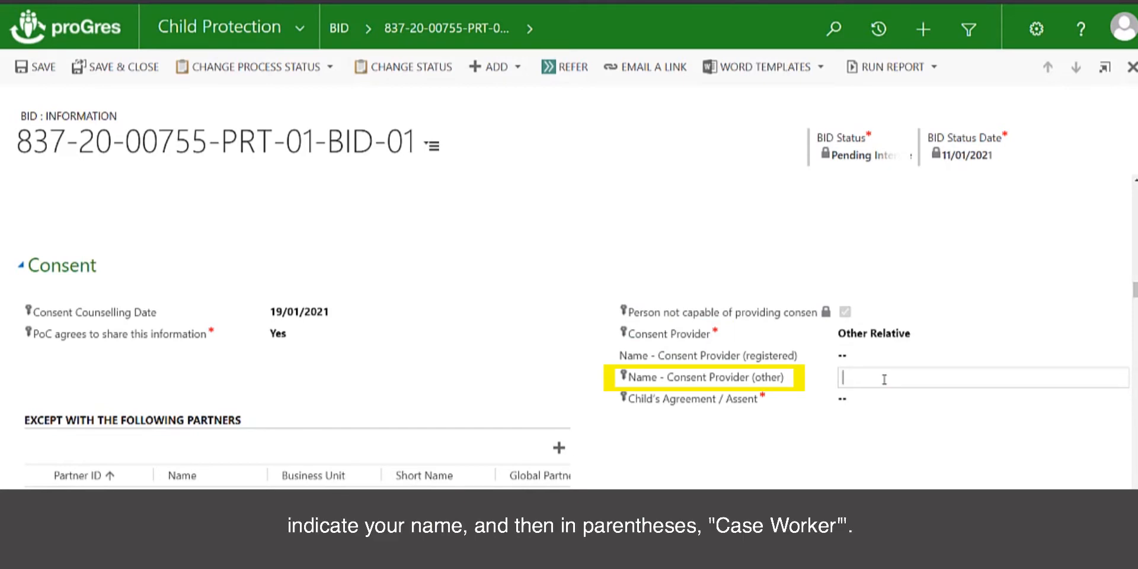
text(Kate Mccallister (Case Worker))
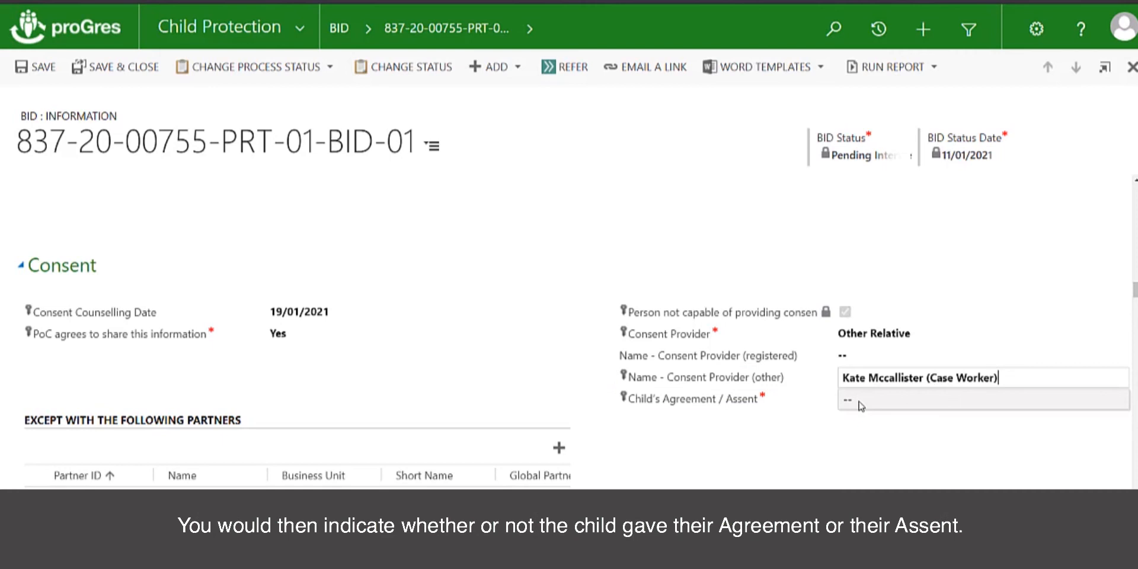
click(860, 405)
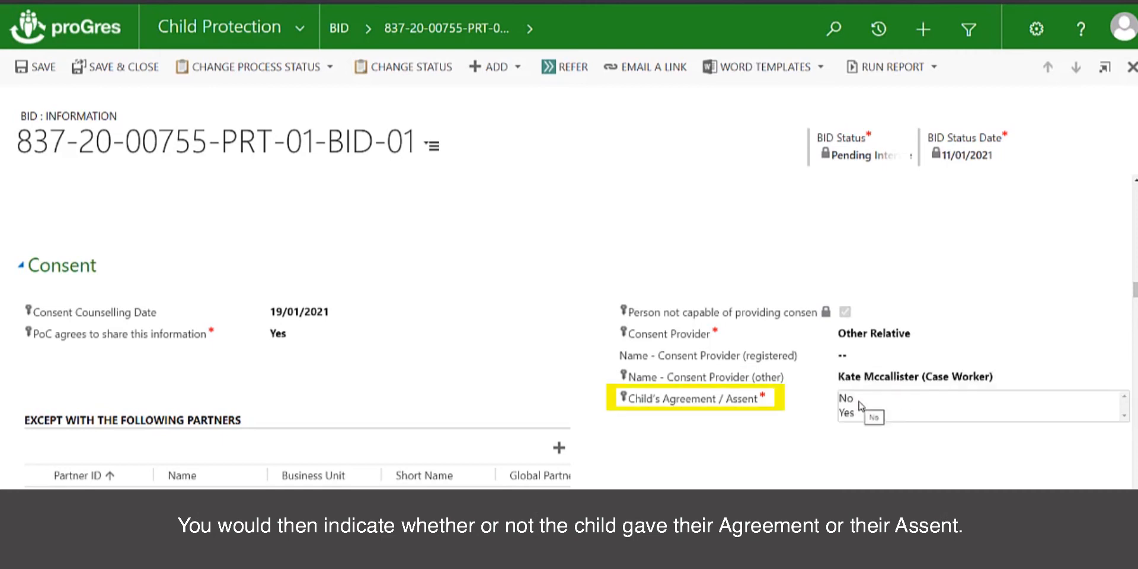
click(798, 425)
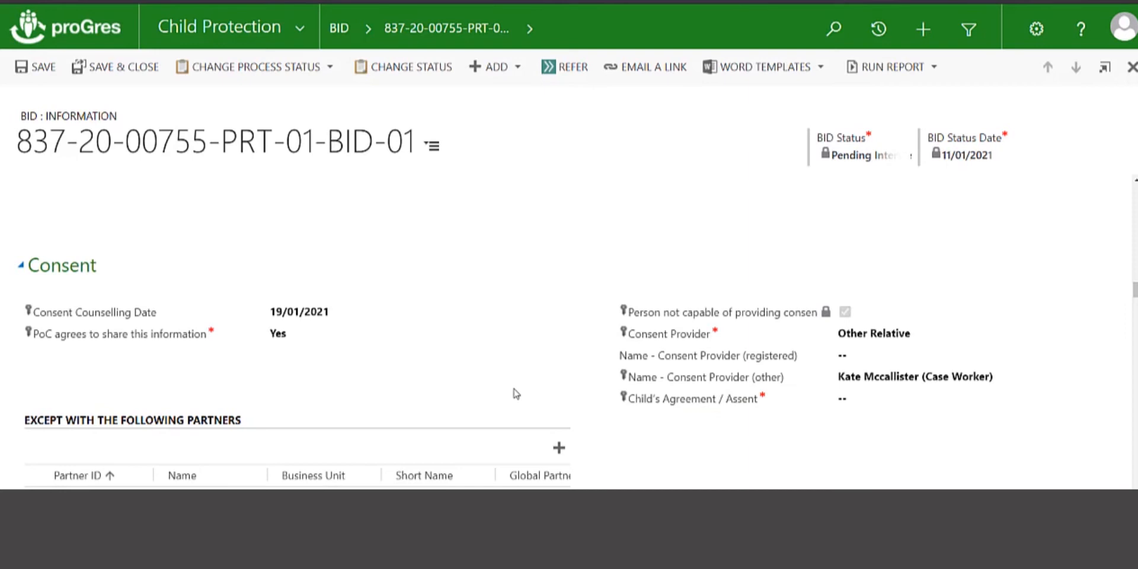
- Change the Consent Provider to Father
scroll(515, 392, down, 1)
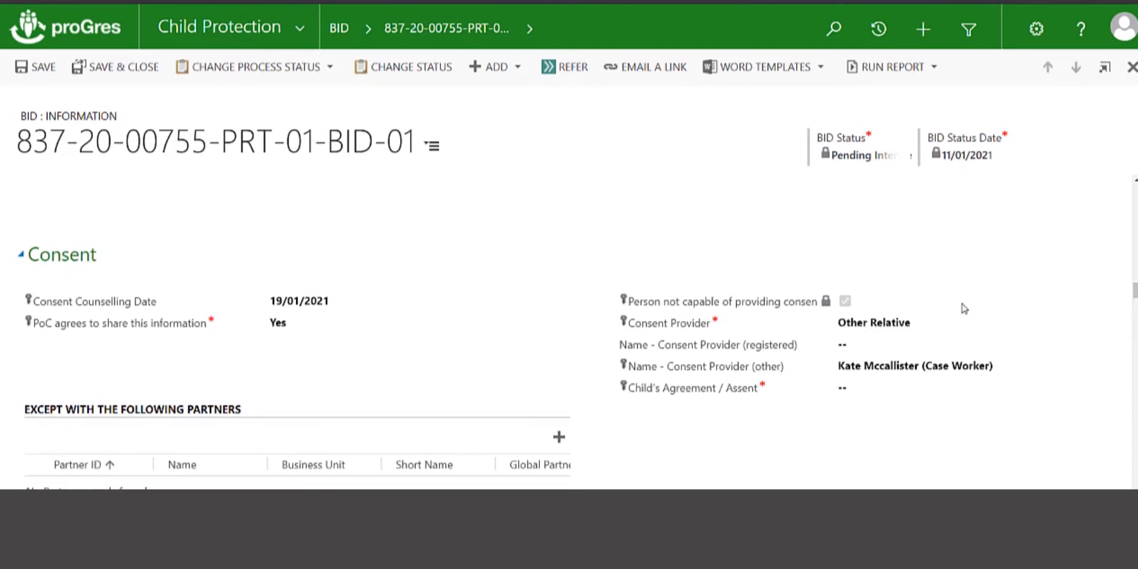
click(963, 327)
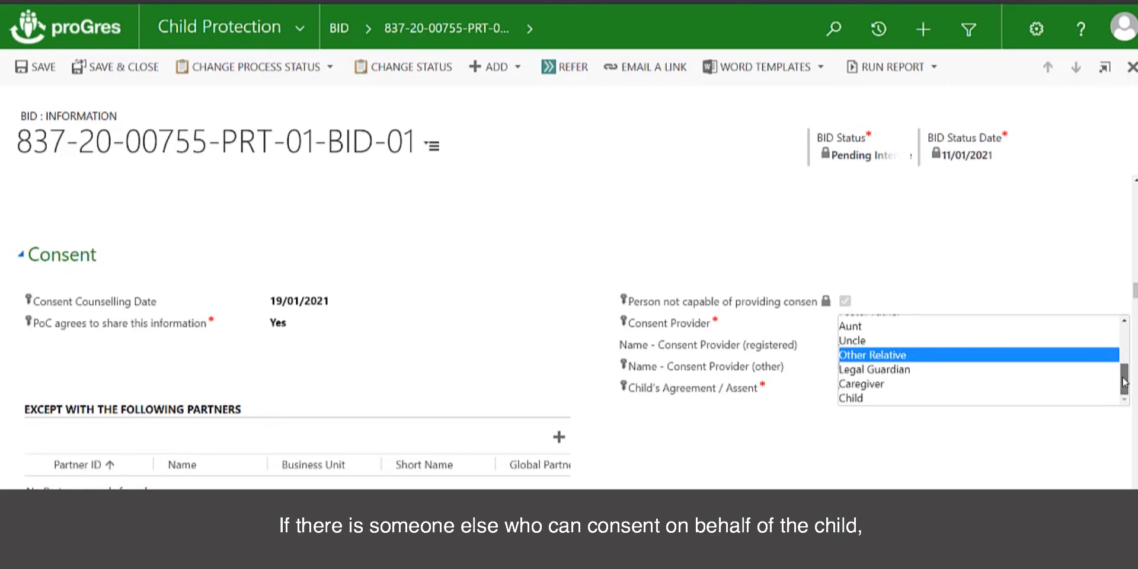
drag(1124, 382, 1120, 328)
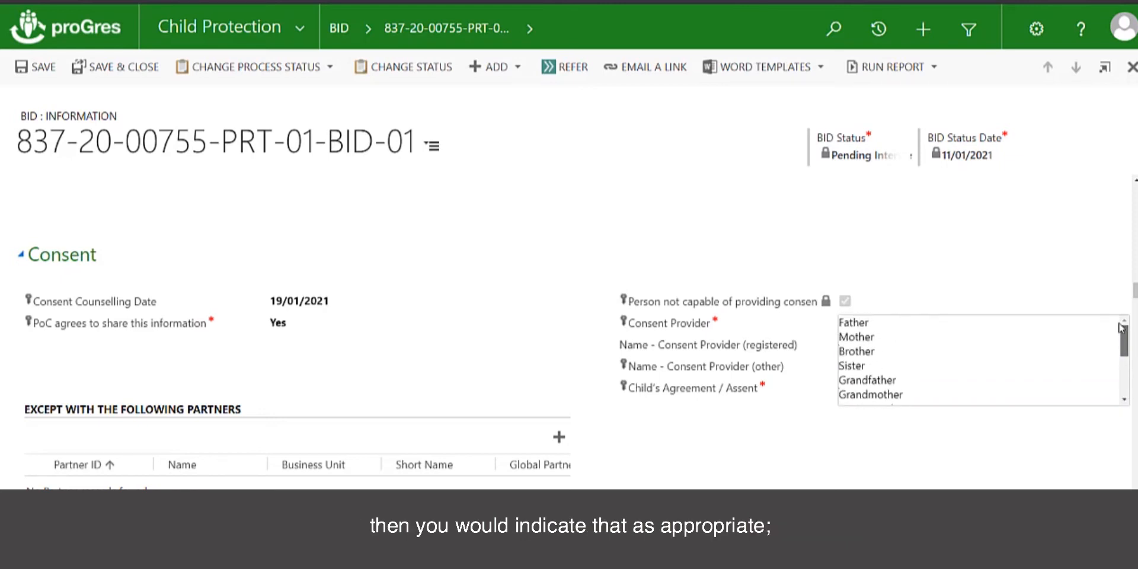
click(1118, 324)
click(1128, 377)
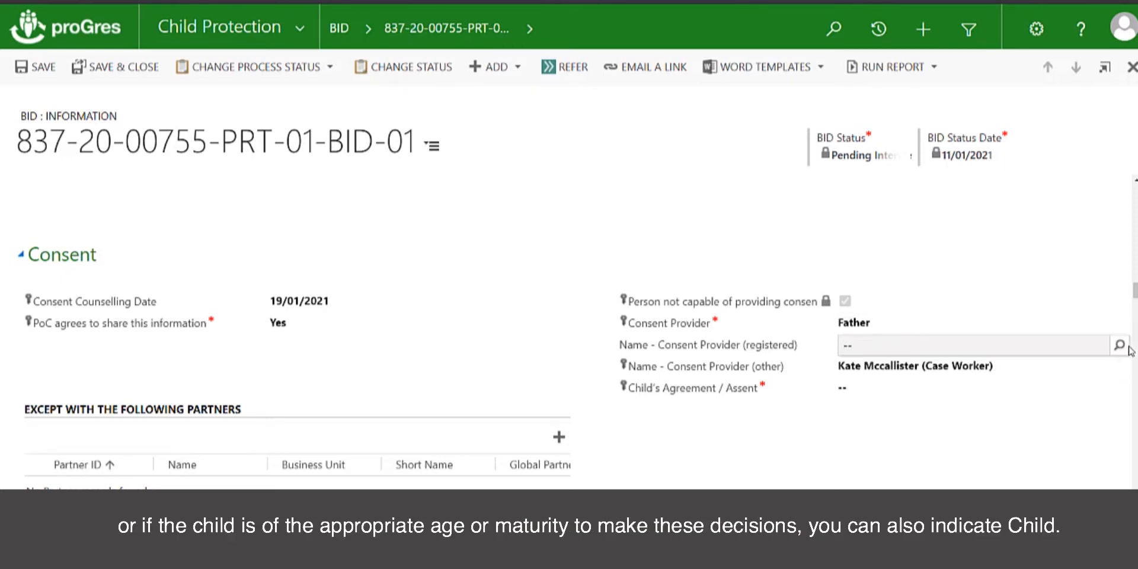
click(1042, 331)
drag(1124, 339, 1122, 379)
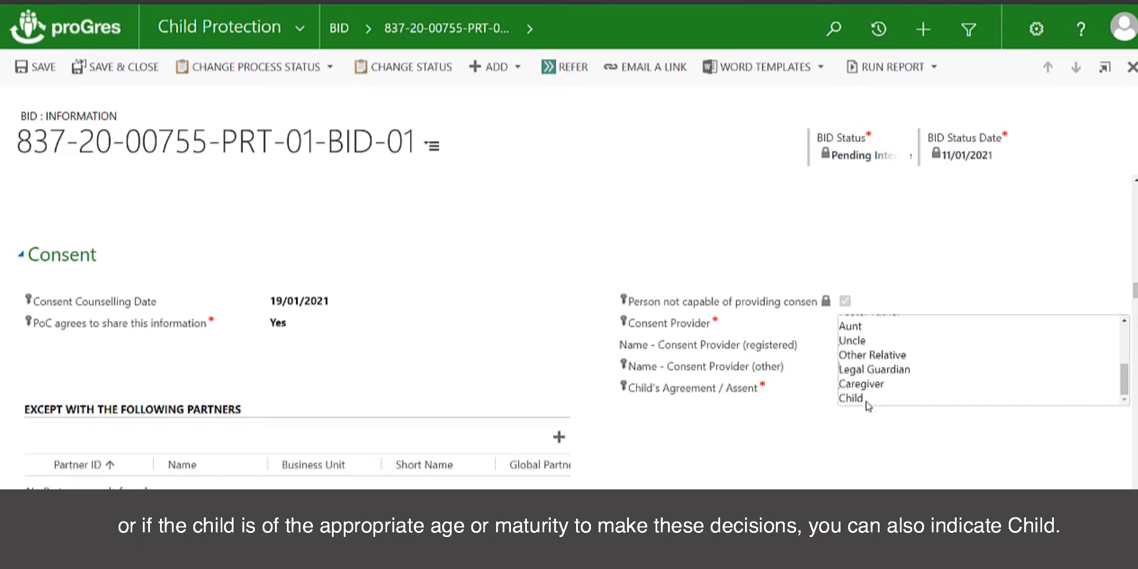
click(822, 427)
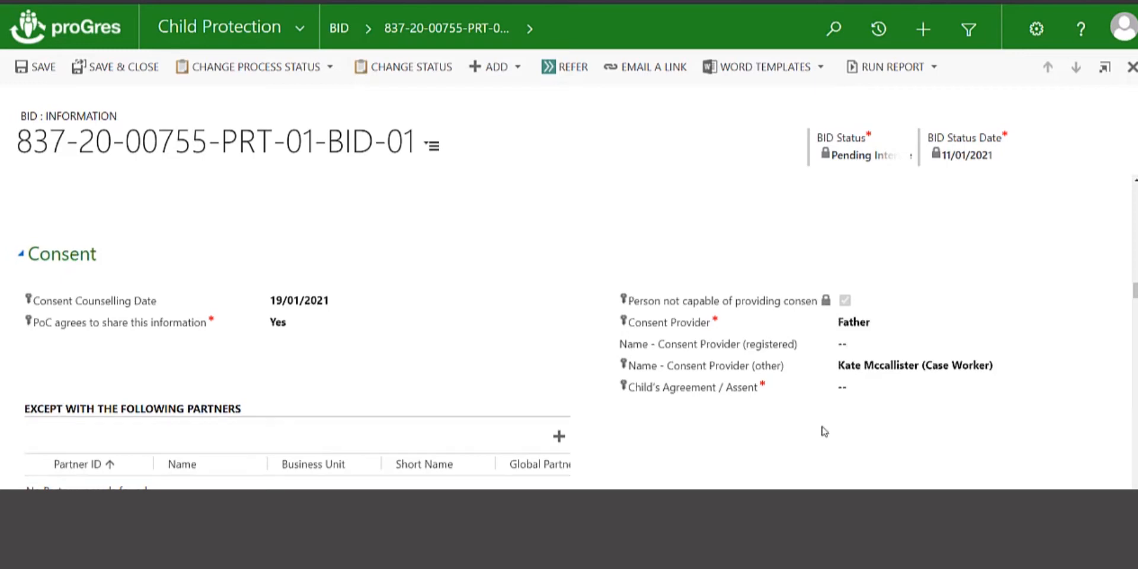
scroll(823, 430, down, 1)
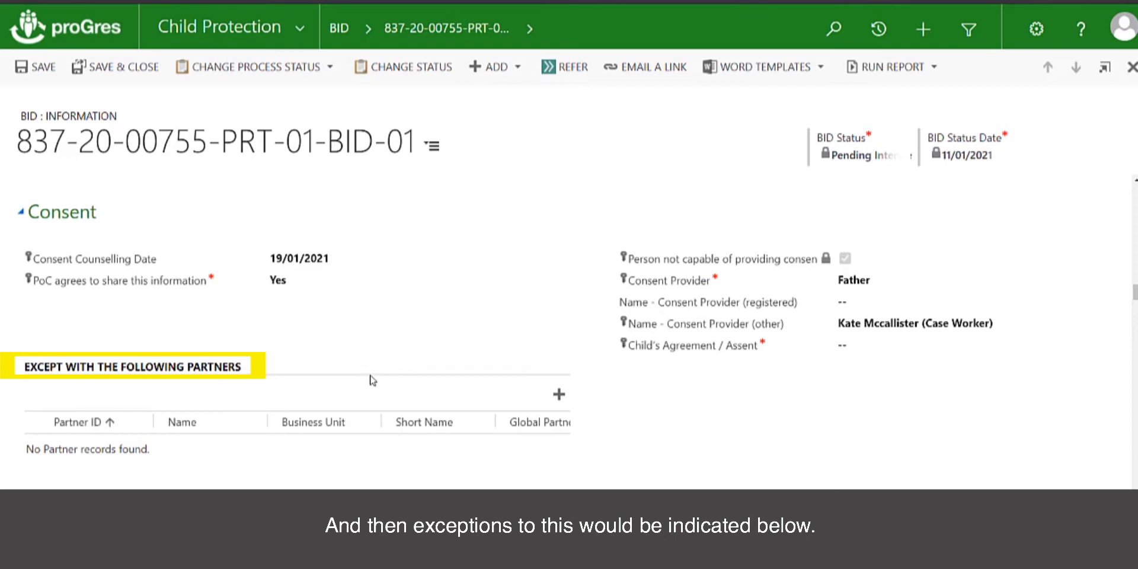
- Add CP Partner 1 - Harare as a consent sharing exception, then go to the restriction details field
click(559, 397)
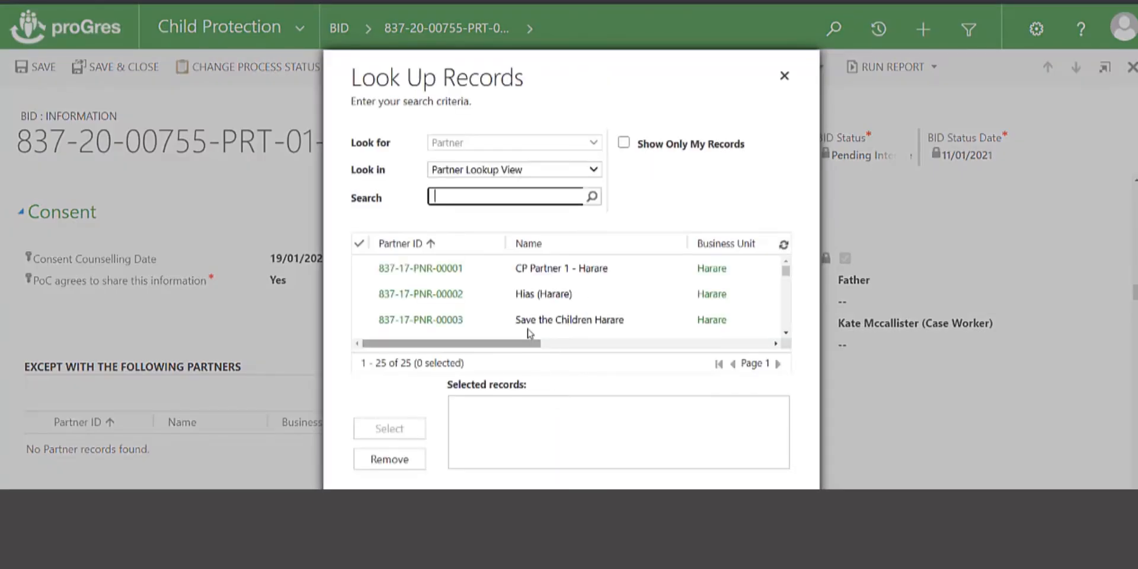
click(540, 270)
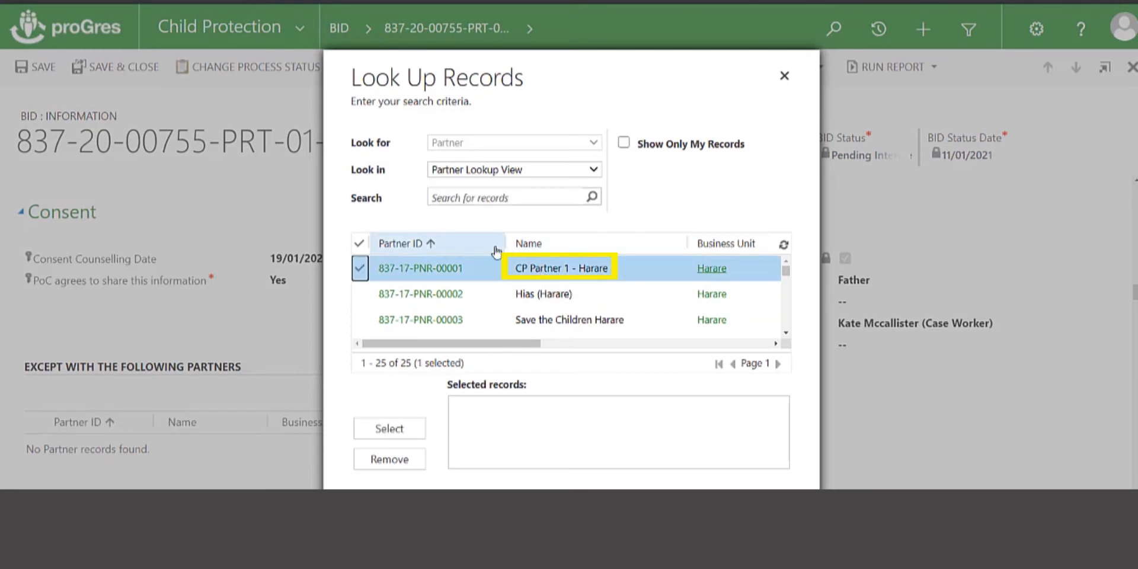
click(389, 428)
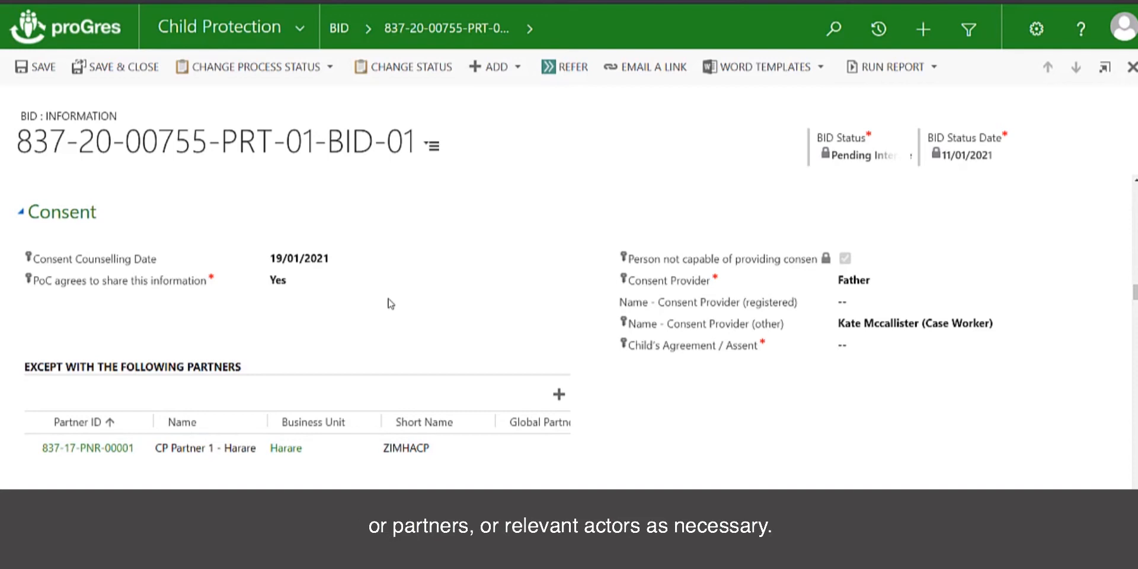
scroll(390, 304, down, 5)
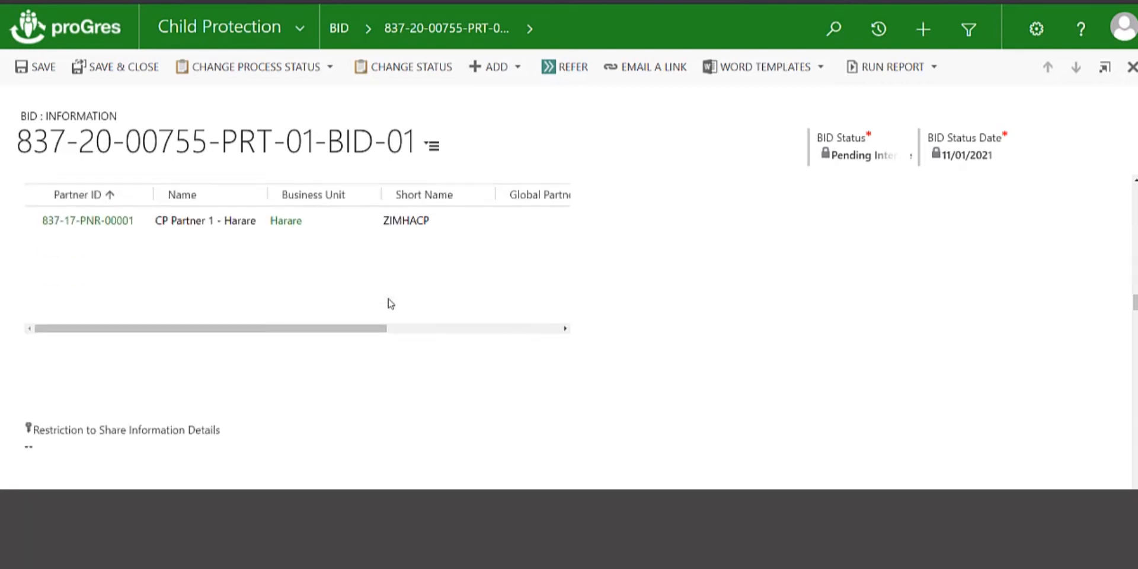
click(80, 396)
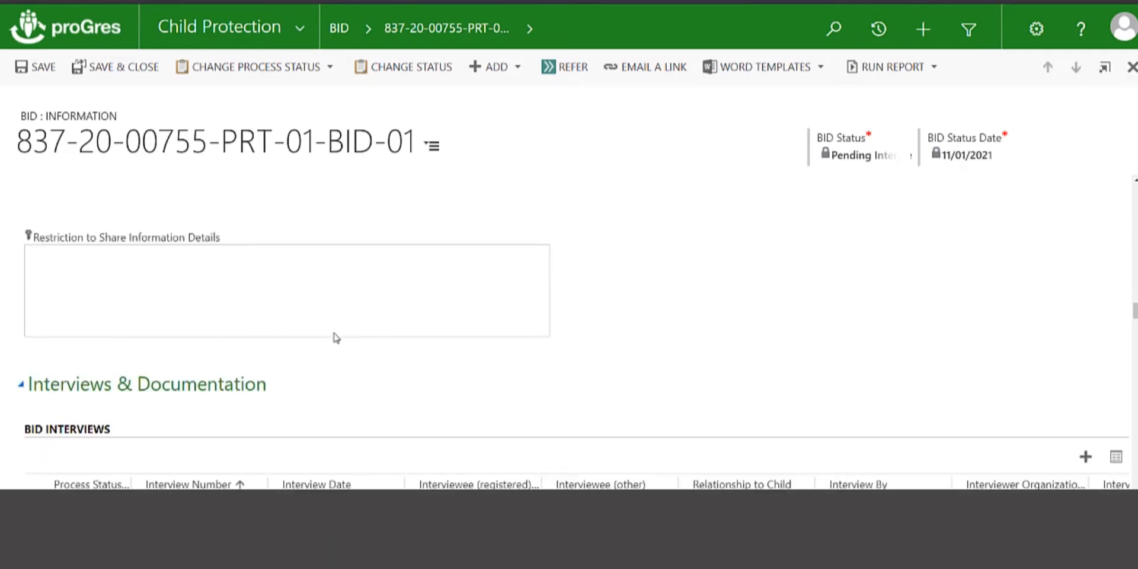
scroll(336, 338, down, 3)
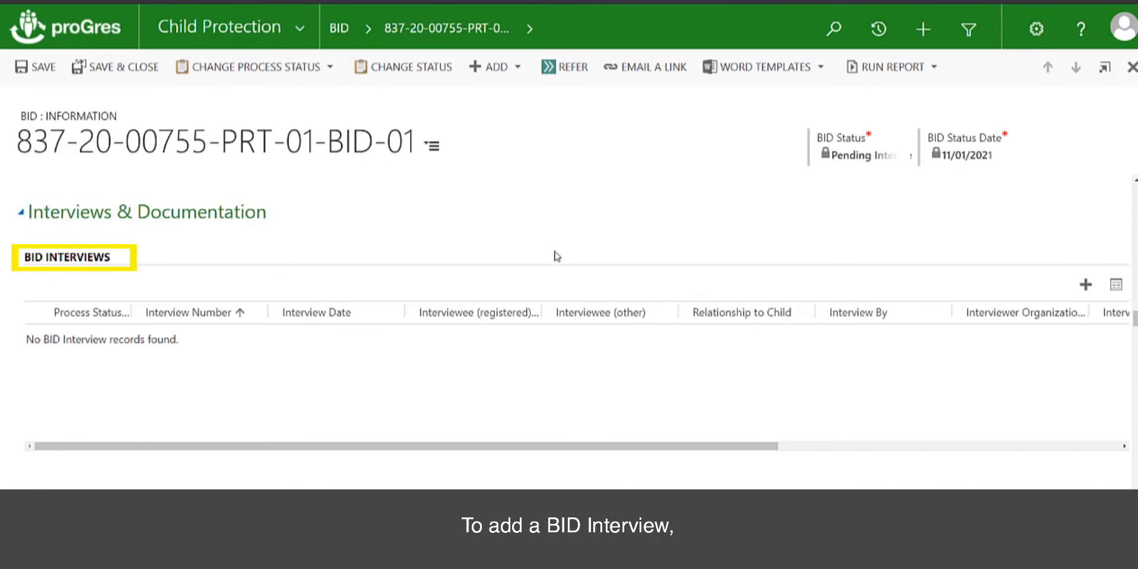
- Open a New BID Interview form from the BID Interviews grid
click(1085, 285)
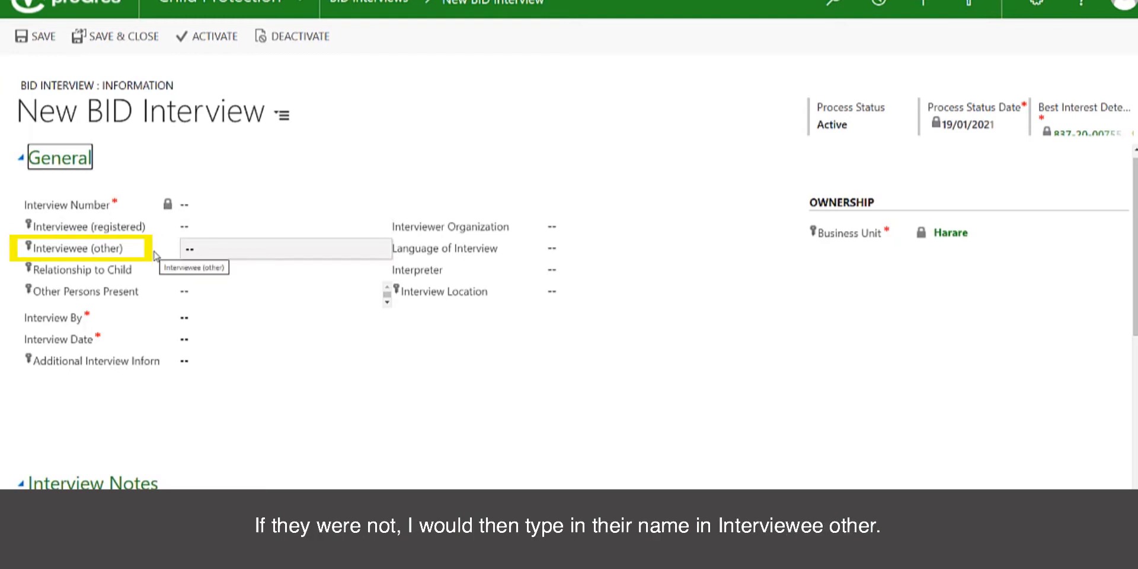
- Enter the interviewee's name and set Relationship to Child to Teacher
click(244, 253)
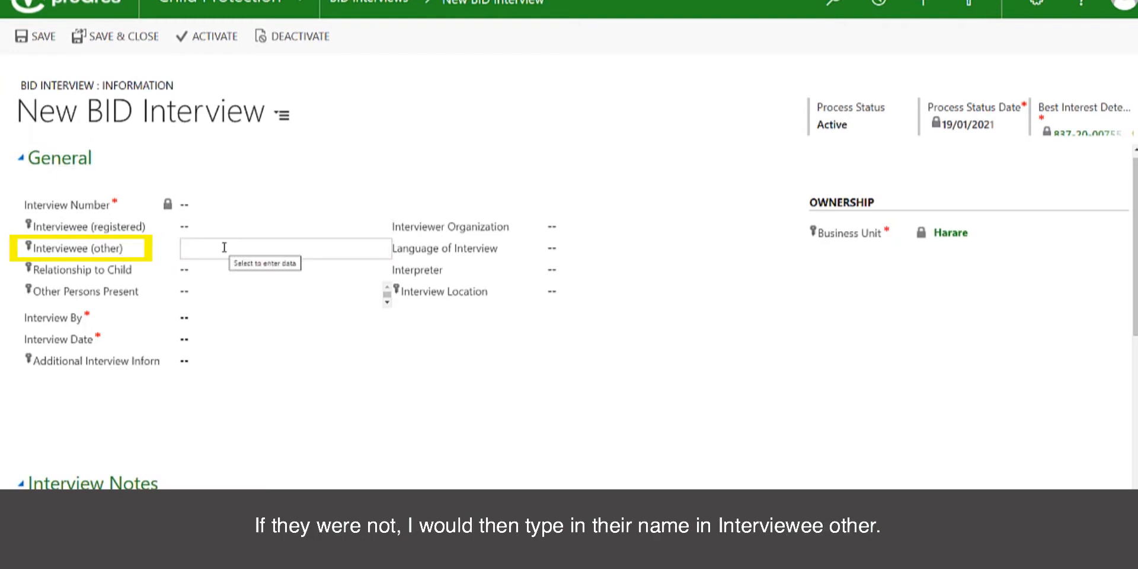
text(Jane Doe)
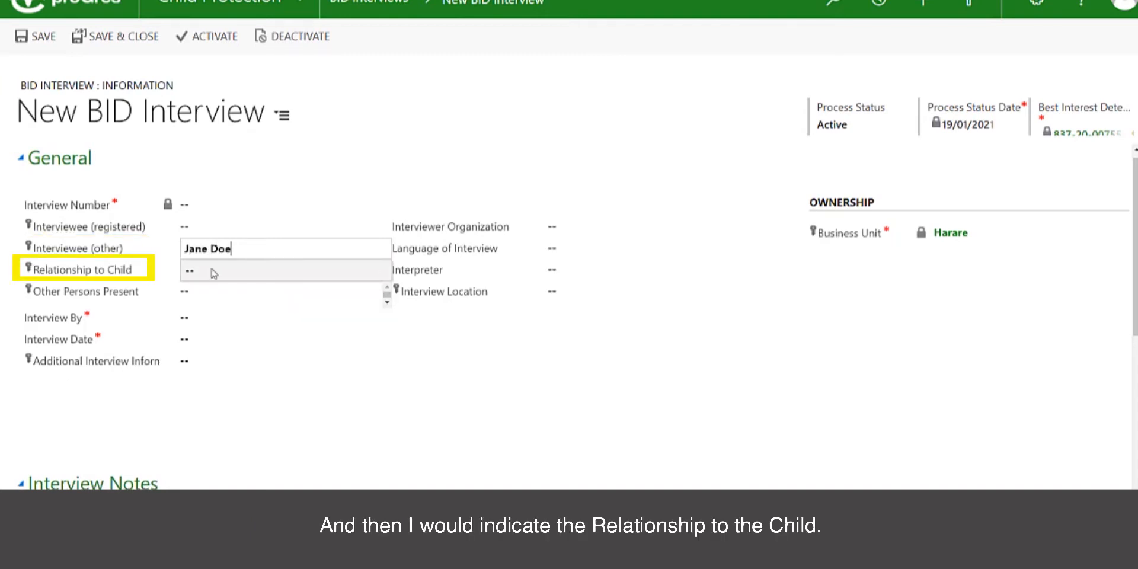
click(214, 273)
text(Teacher)
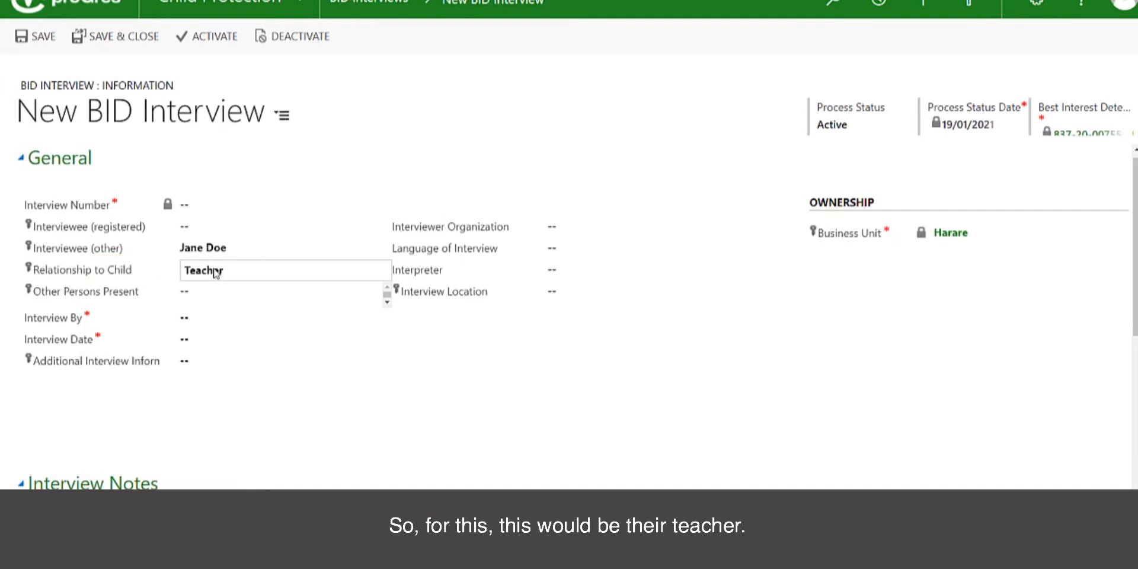
click(201, 299)
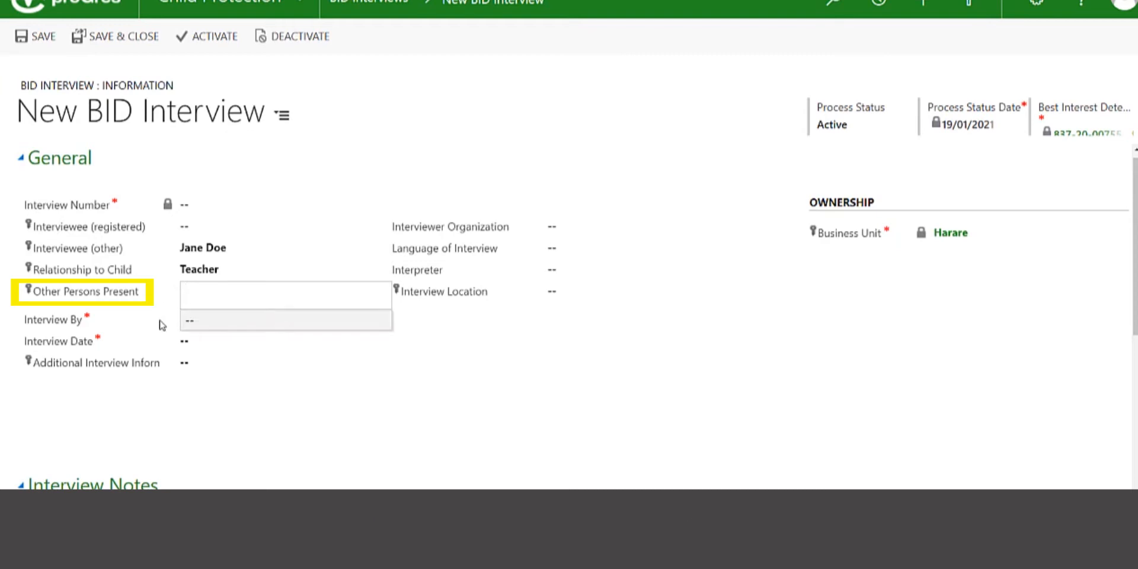
- Look up the case worker by surname and set them as Interview By
click(217, 325)
text(mcall)
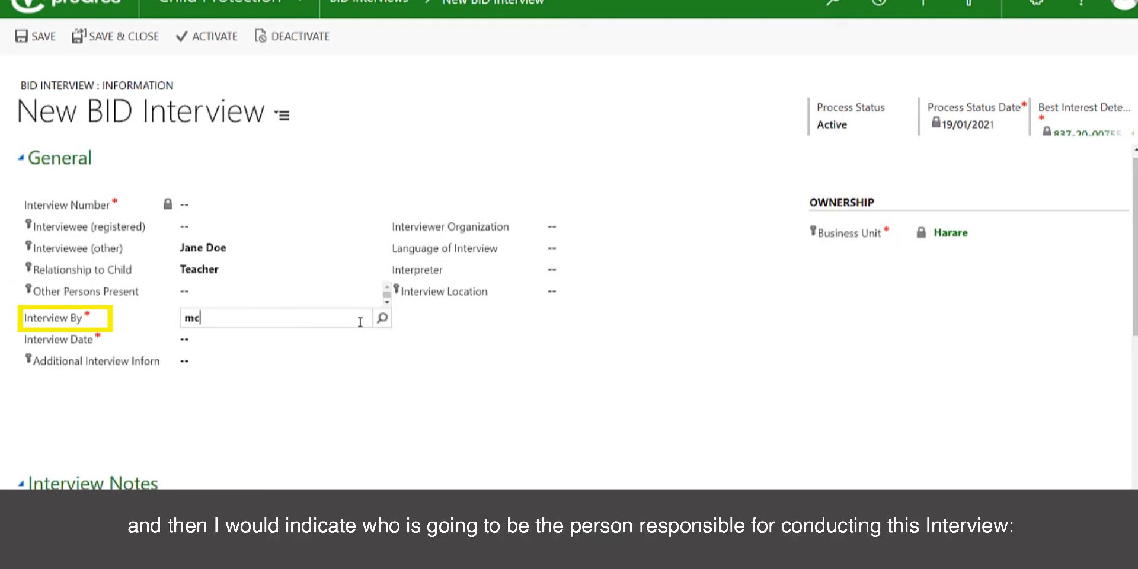
key(BackSpace)
key(BackSpace)
key(BackSpace)
text(callister)
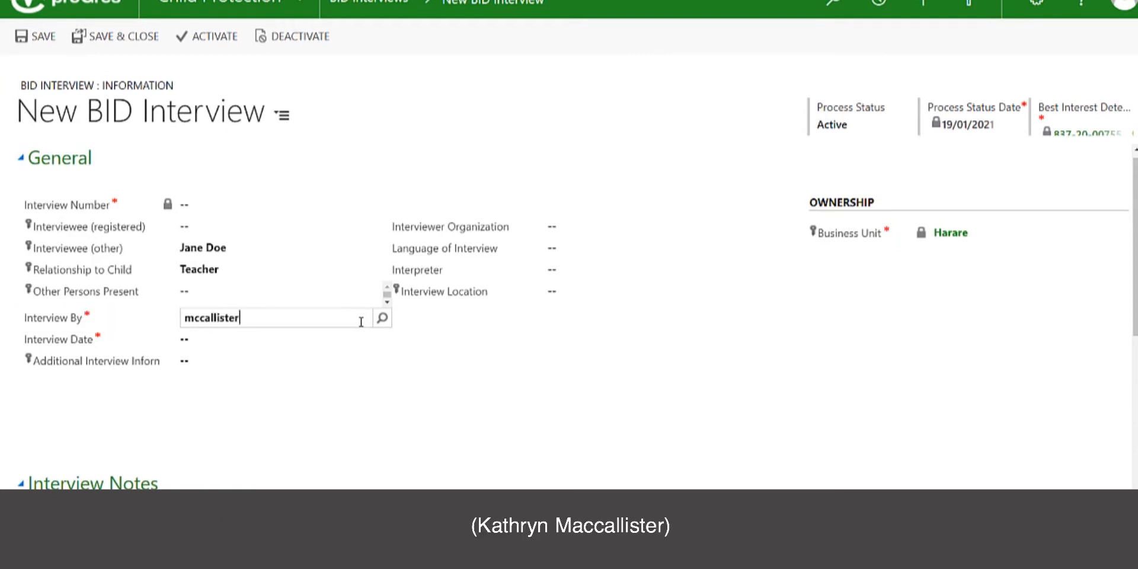
click(382, 320)
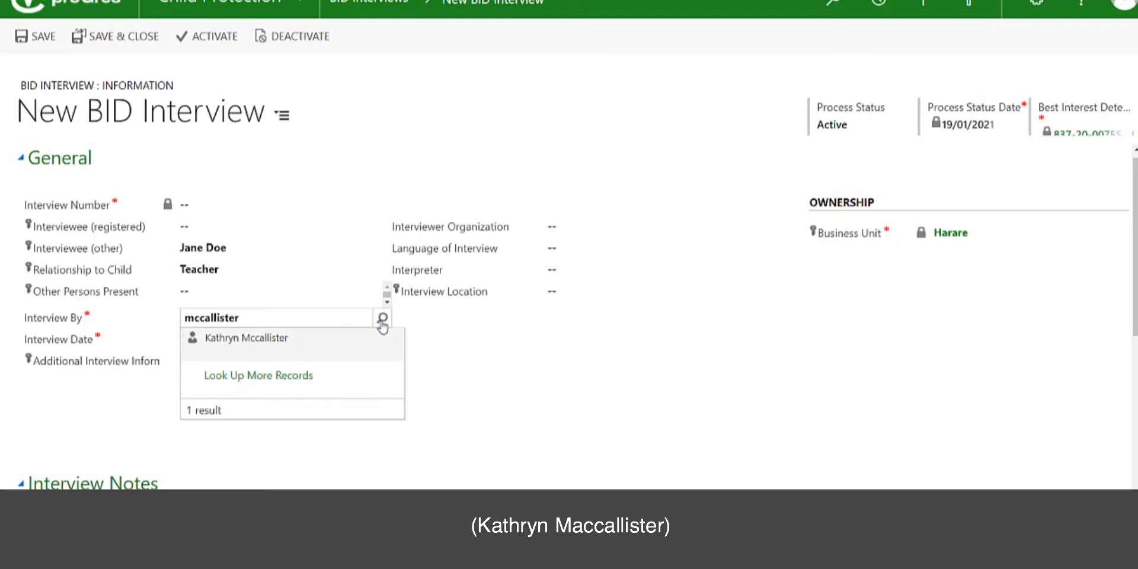
click(324, 348)
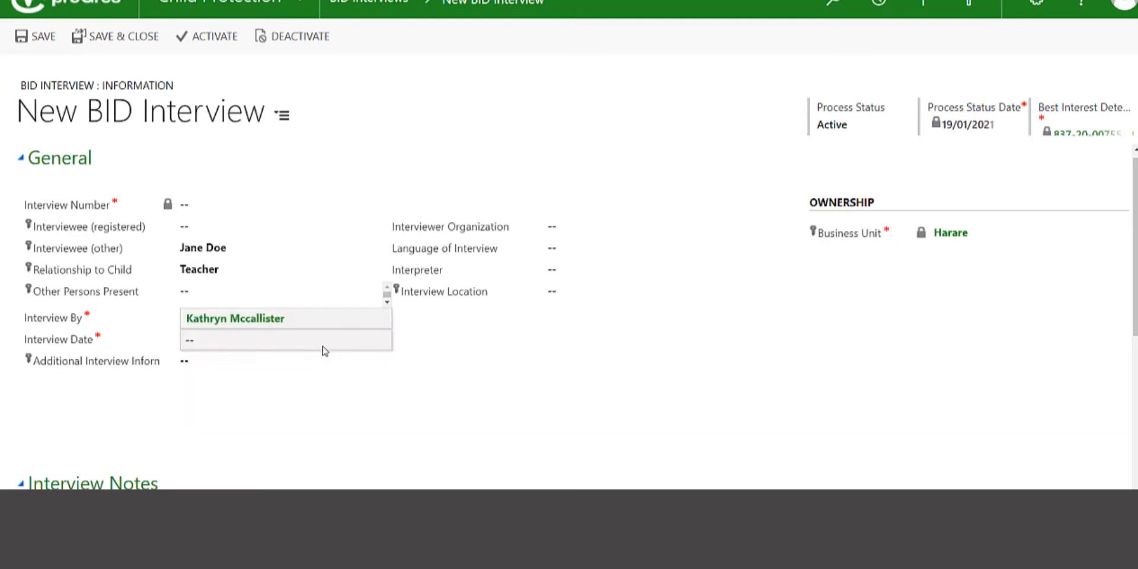
- Set the Interview Date to 19/01/2021
click(230, 341)
click(363, 338)
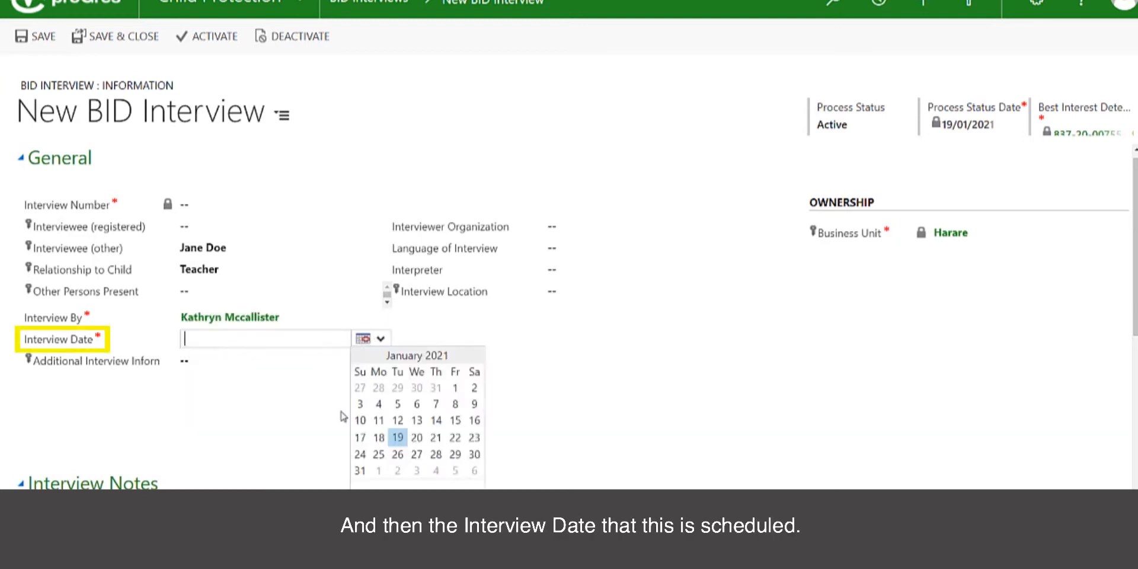
click(397, 437)
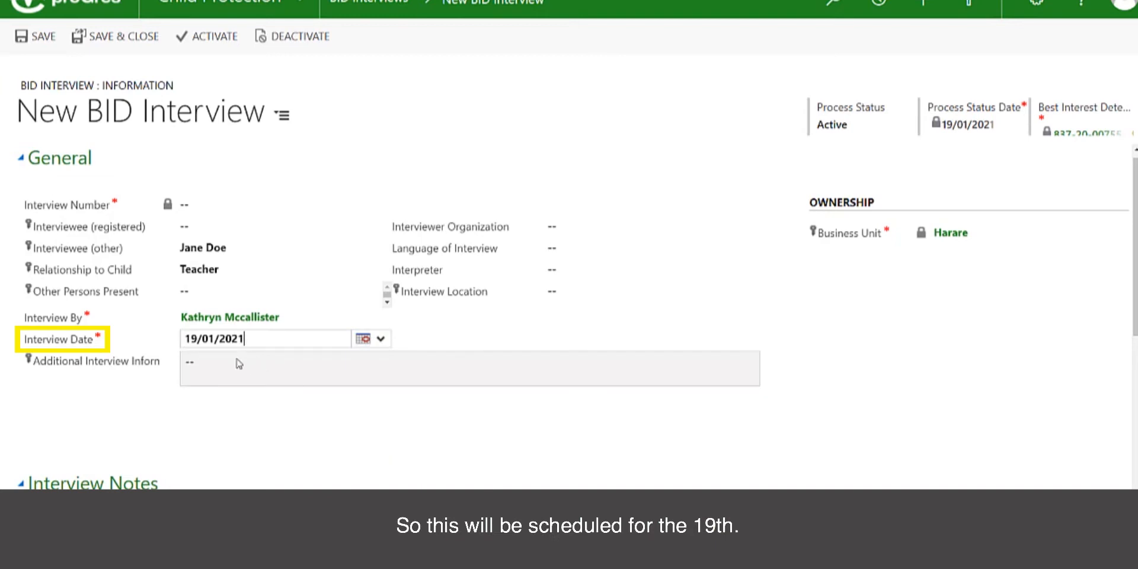
click(217, 371)
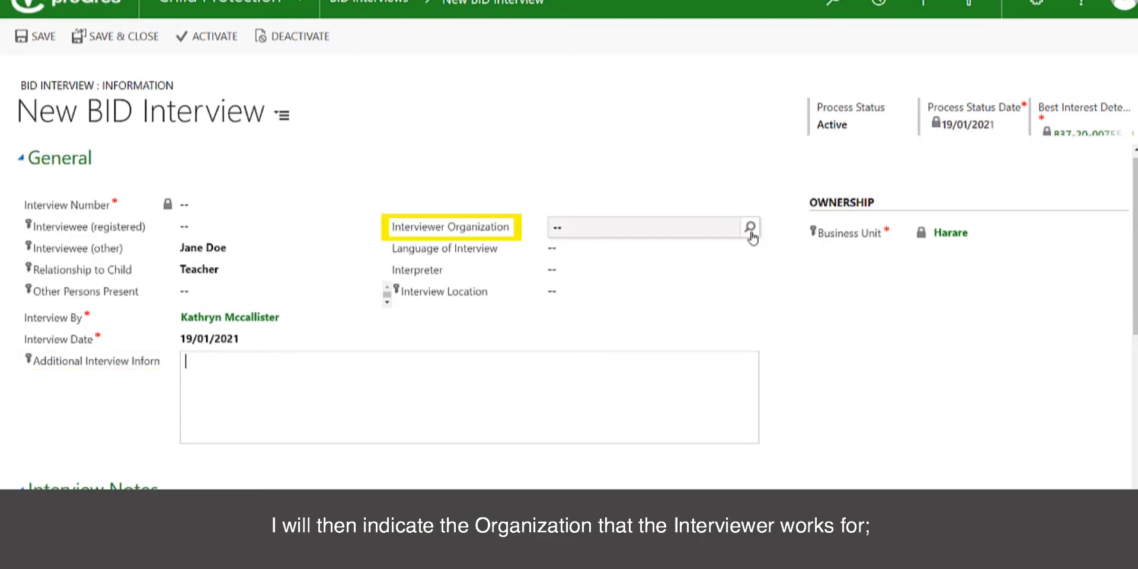
- Set the Interviewer Organization to UNHCR
click(749, 228)
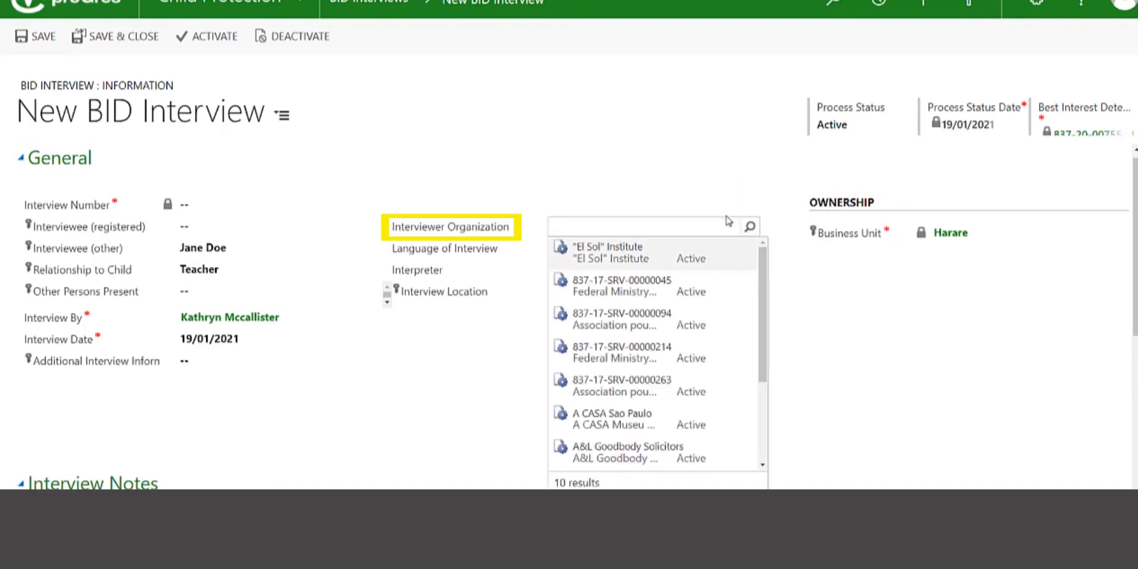
click(714, 233)
text(unhcr)
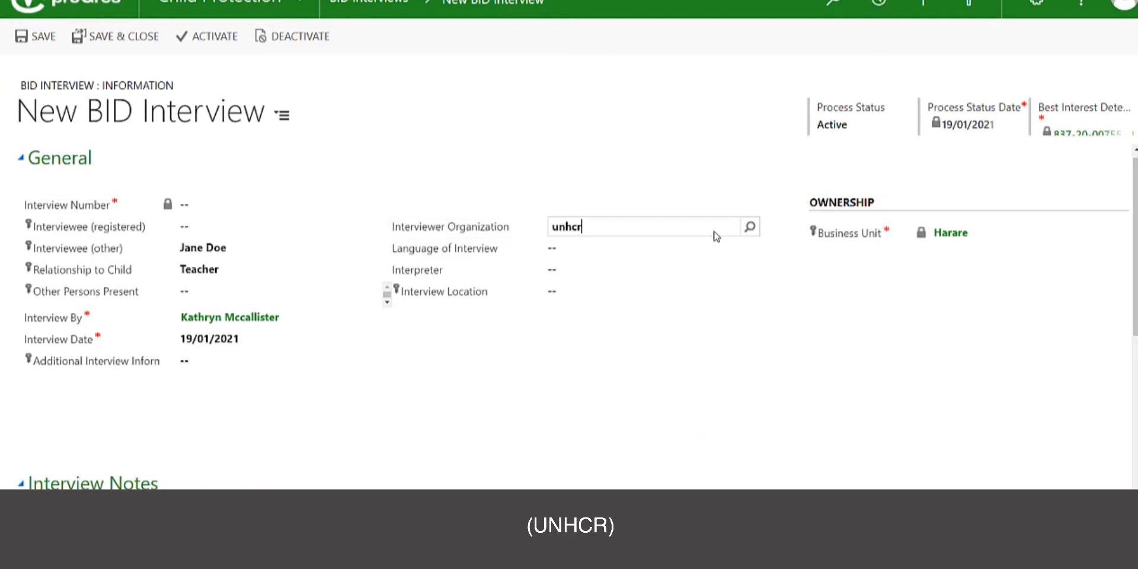
click(750, 227)
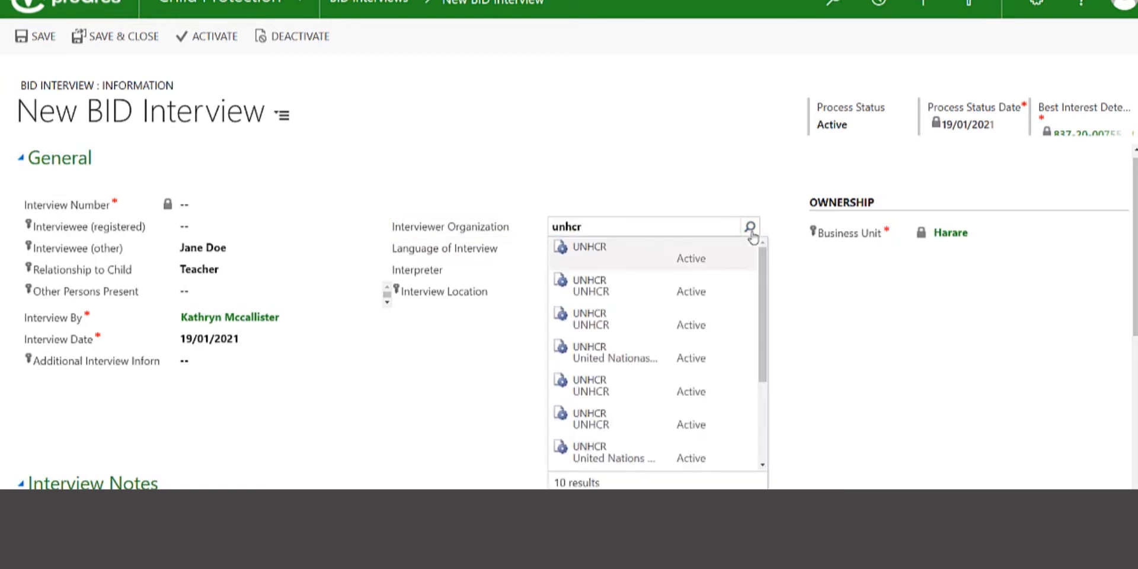
click(600, 259)
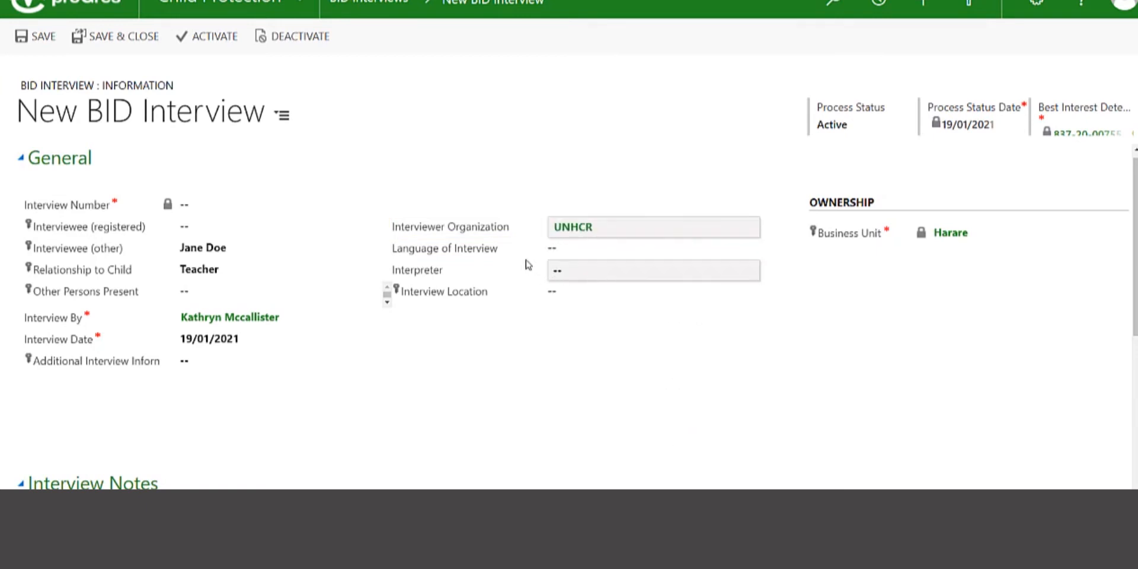
- Set the Language of Interview to English
click(611, 250)
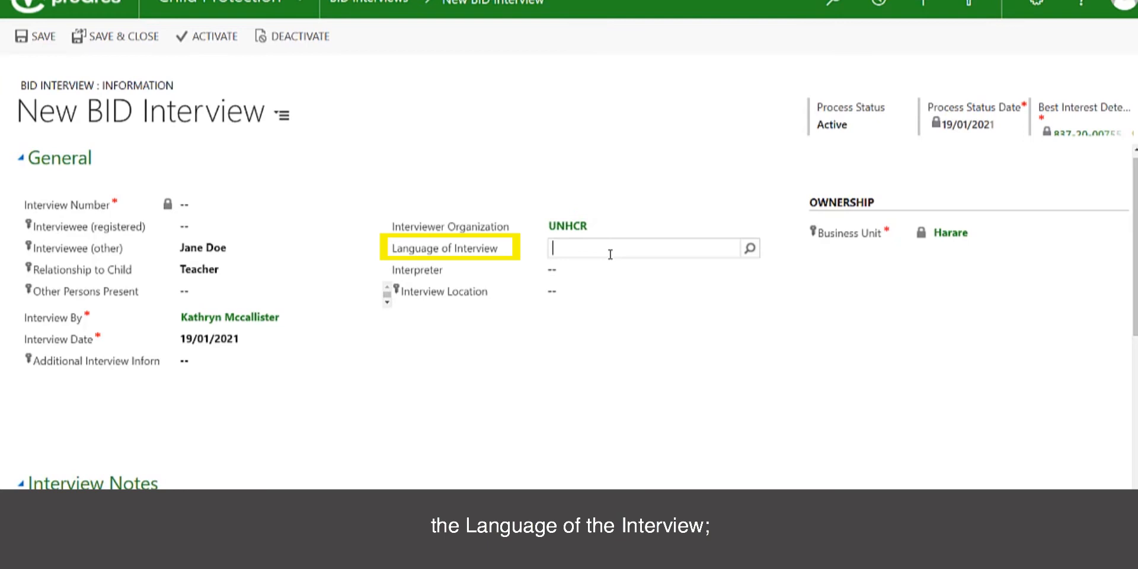
click(750, 249)
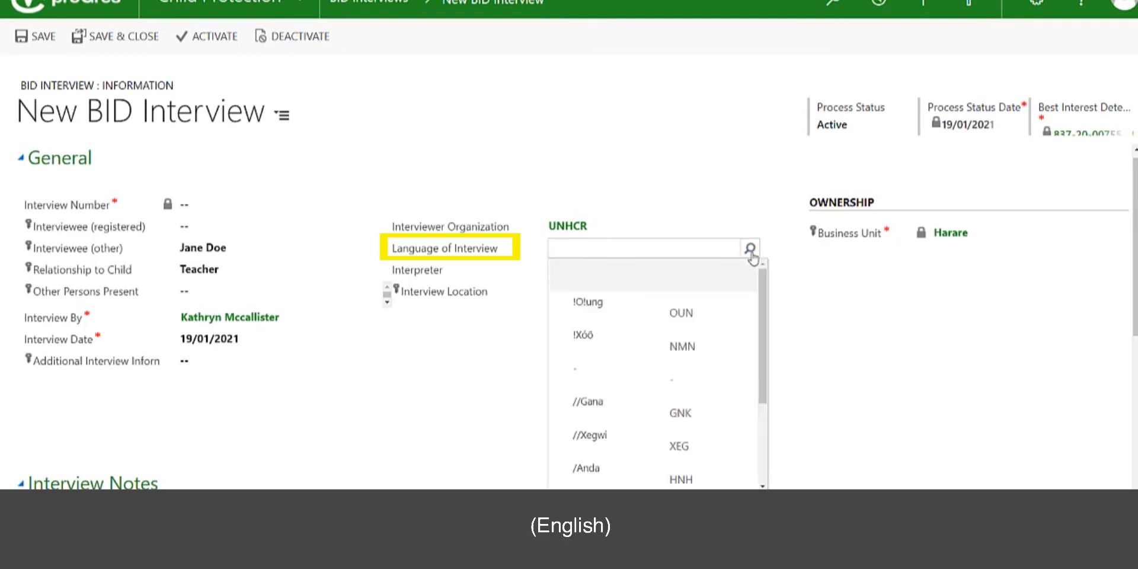
click(700, 254)
text(english)
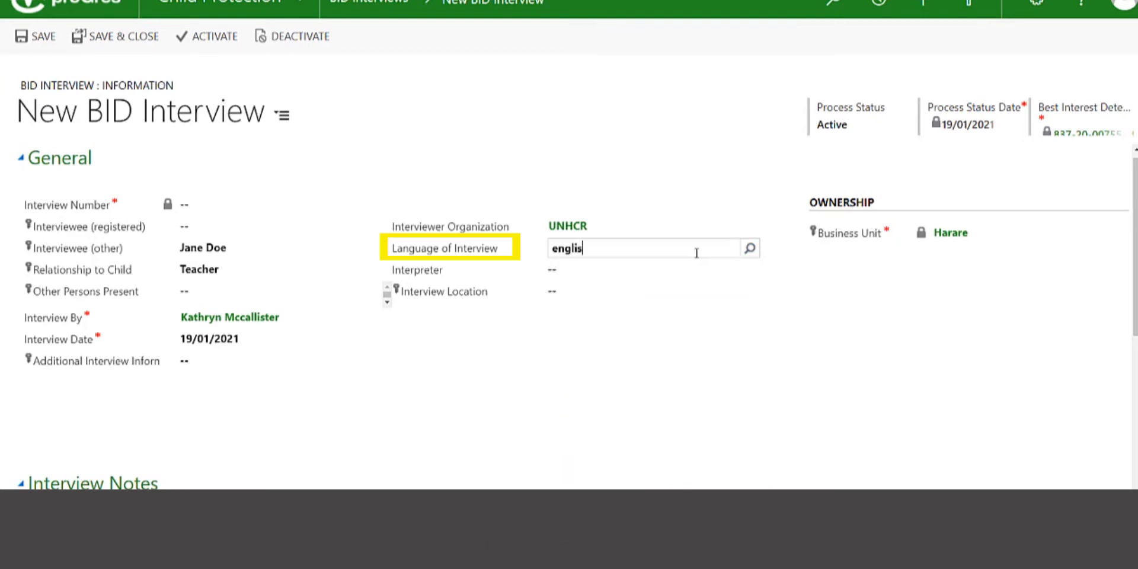
click(750, 249)
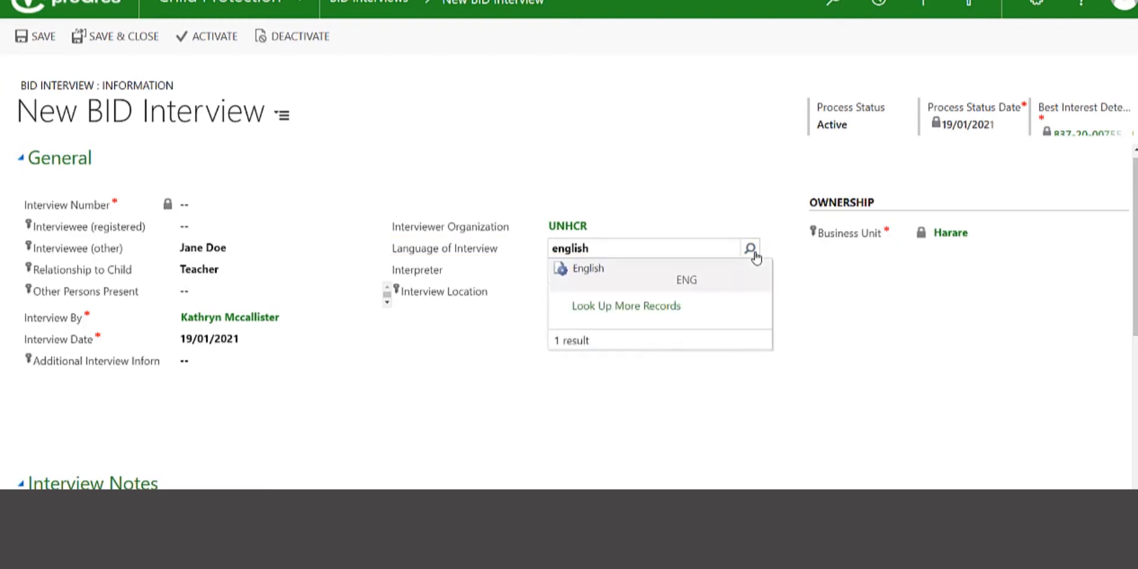
click(578, 267)
- Leave Interpreter empty and set the Interview Location to School
click(579, 272)
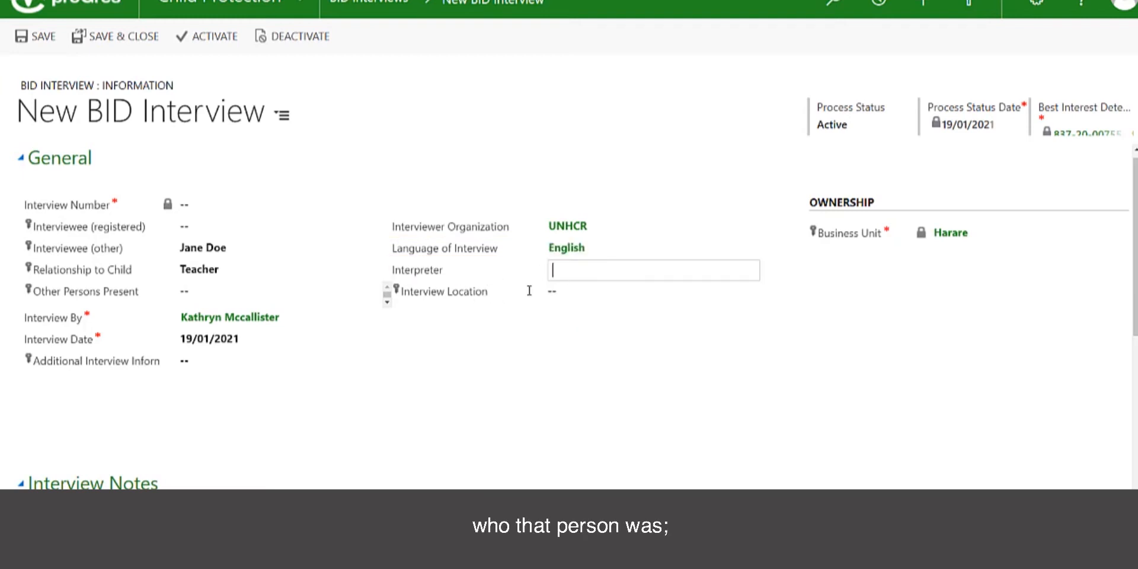
key(Tab)
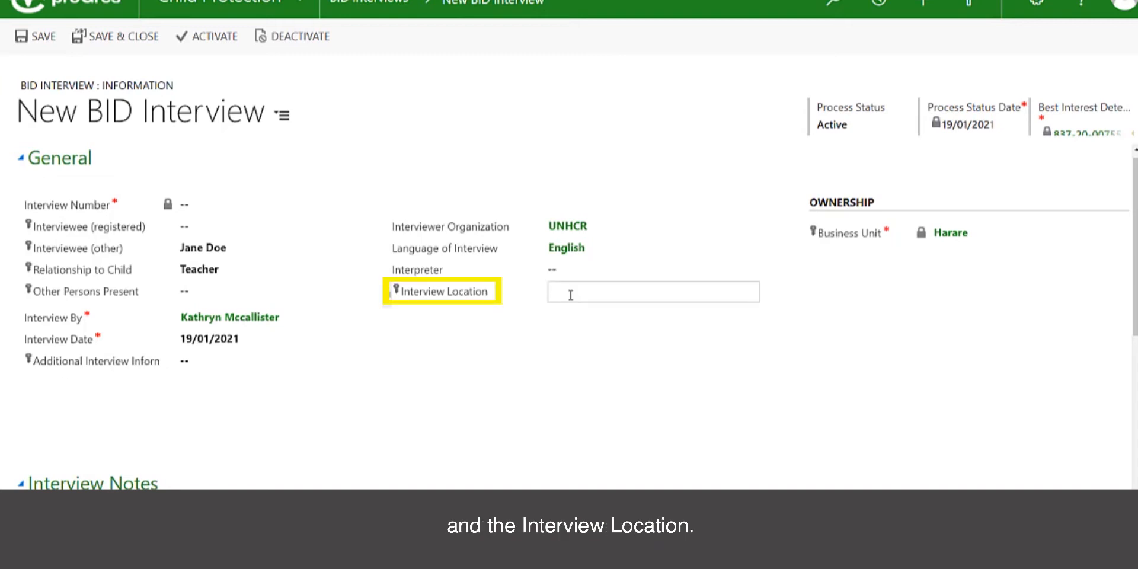
text(School)
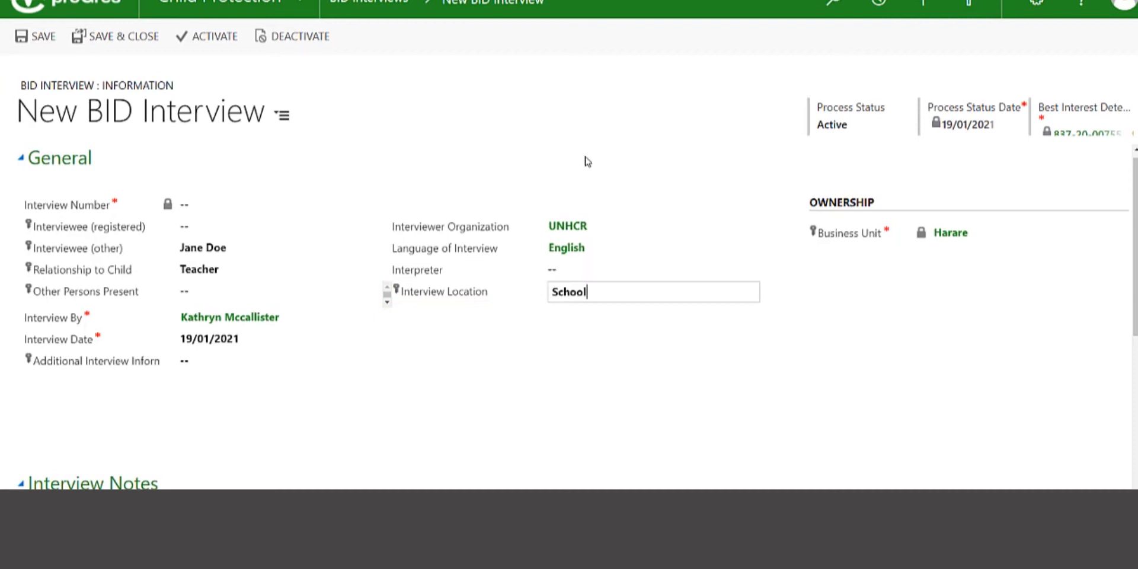
click(683, 440)
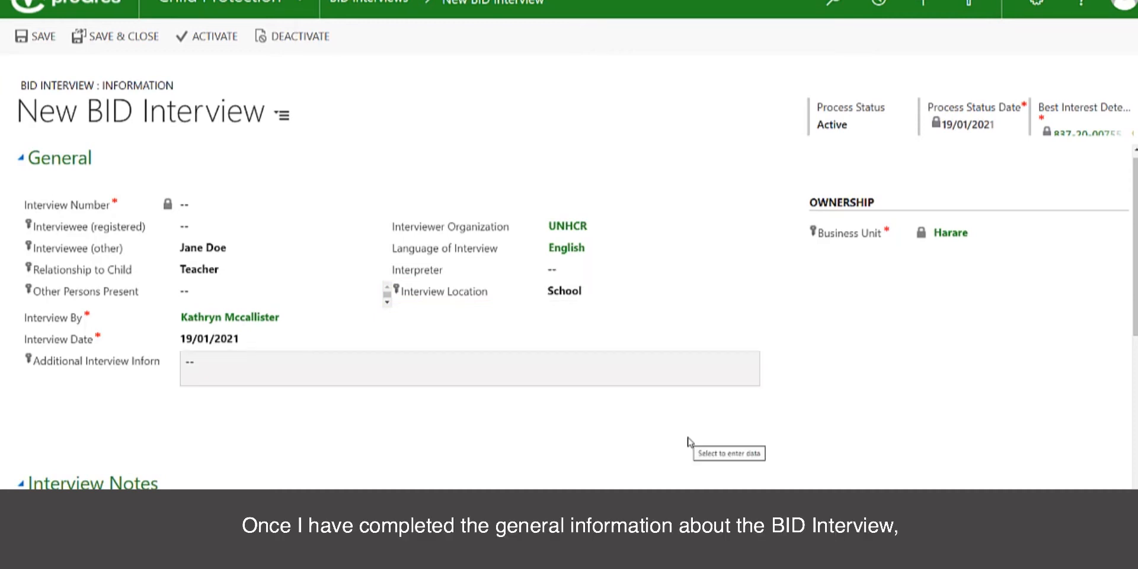
- Save and close the new interview dated 19/01/2021
scroll(688, 441, down, 5)
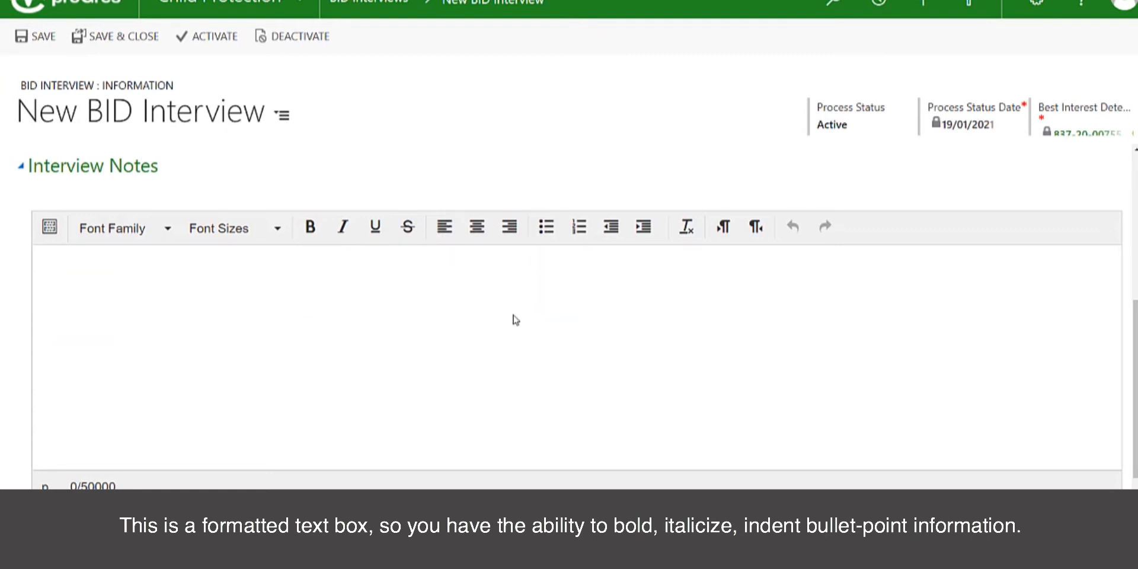
scroll(414, 373, down, 2)
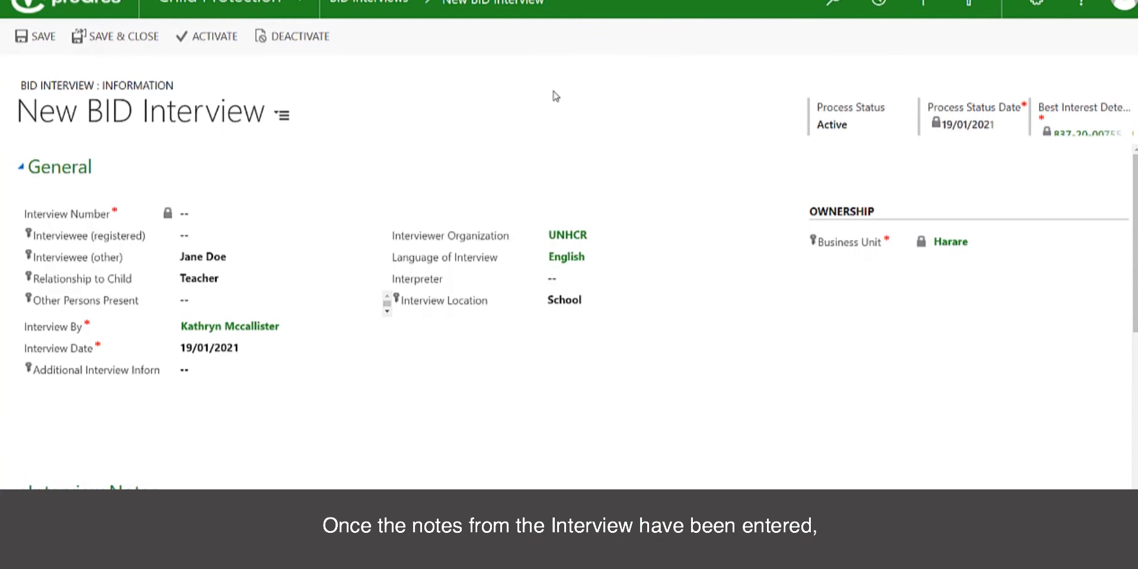
click(96, 41)
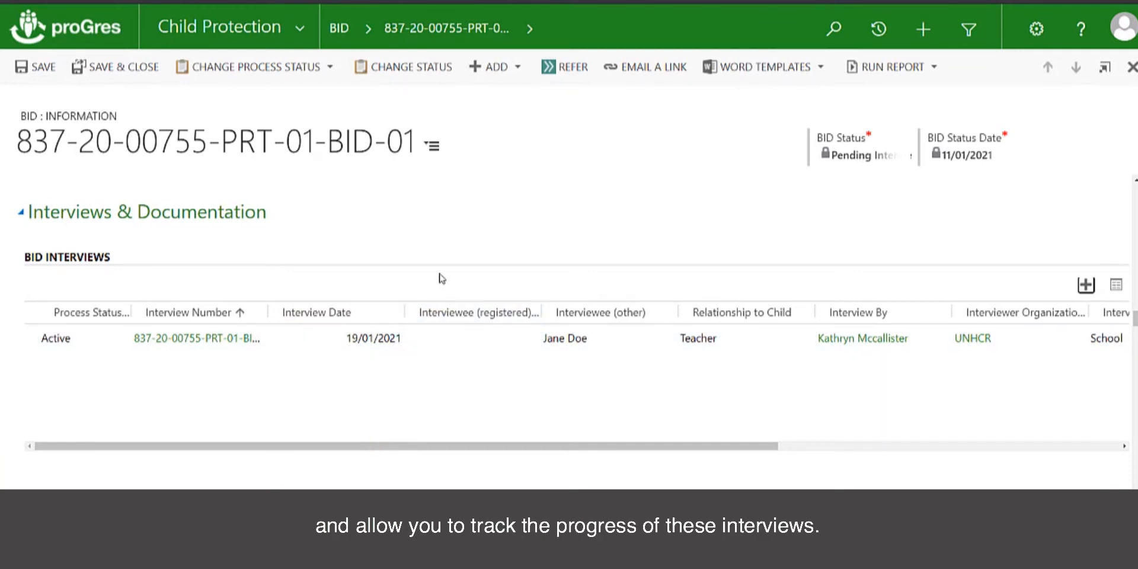
- Scroll down to the BID's still-empty Documents list
scroll(441, 278, down, 5)
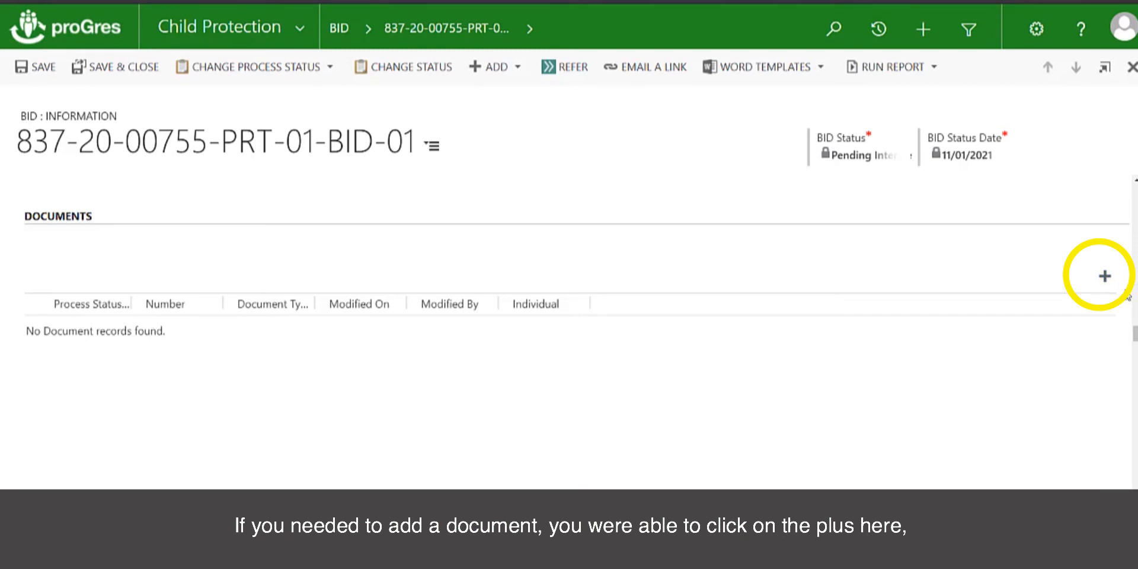
- Create an official Birth certificate (no event) document issued in City 1 on 05/09/2019, and save
click(1104, 277)
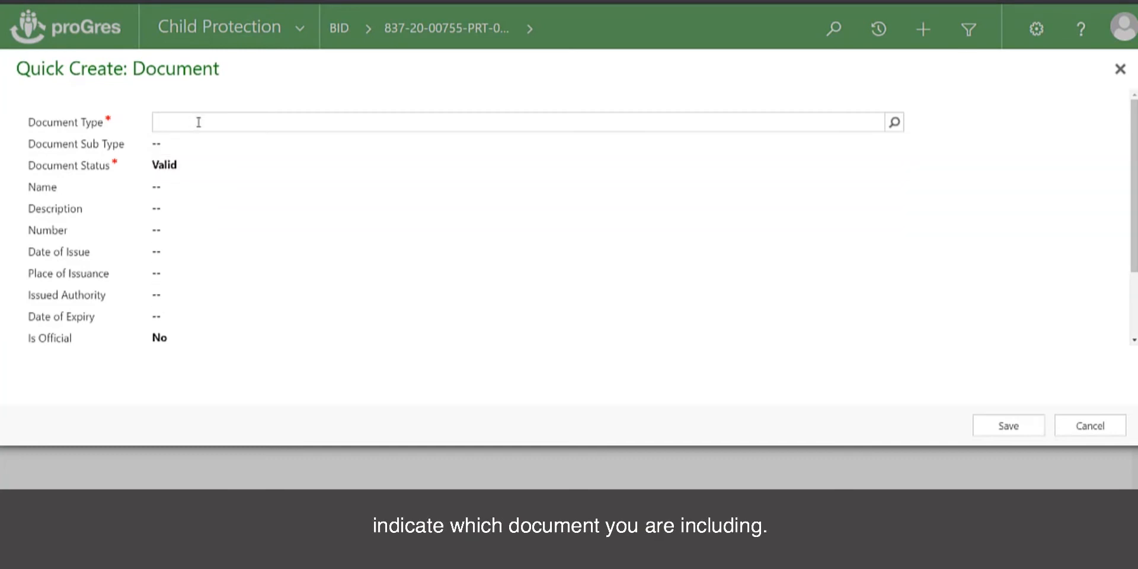
click(896, 123)
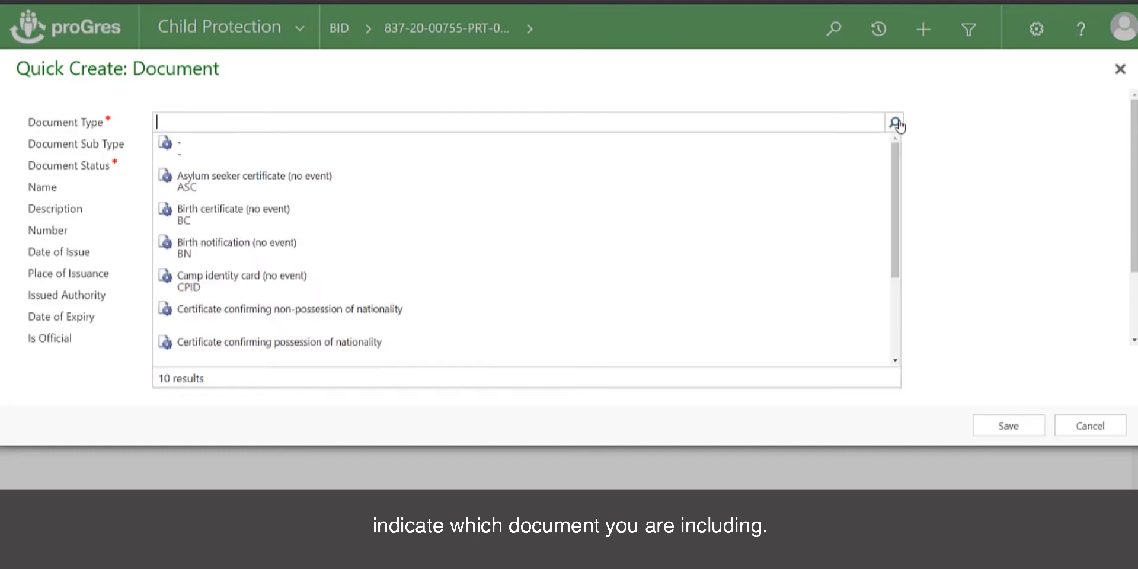
click(234, 209)
click(895, 144)
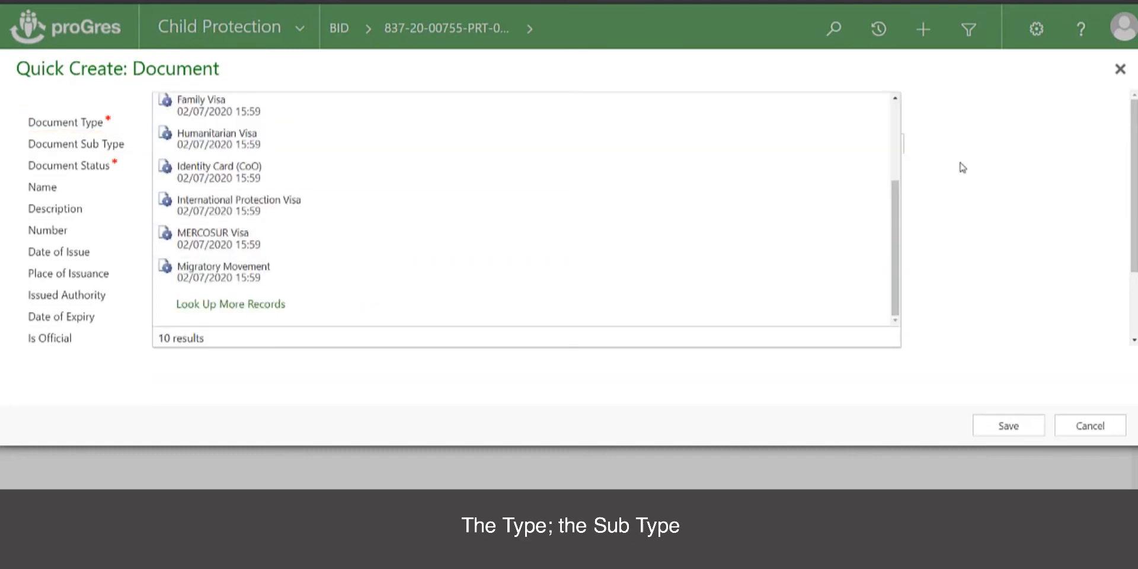
click(961, 166)
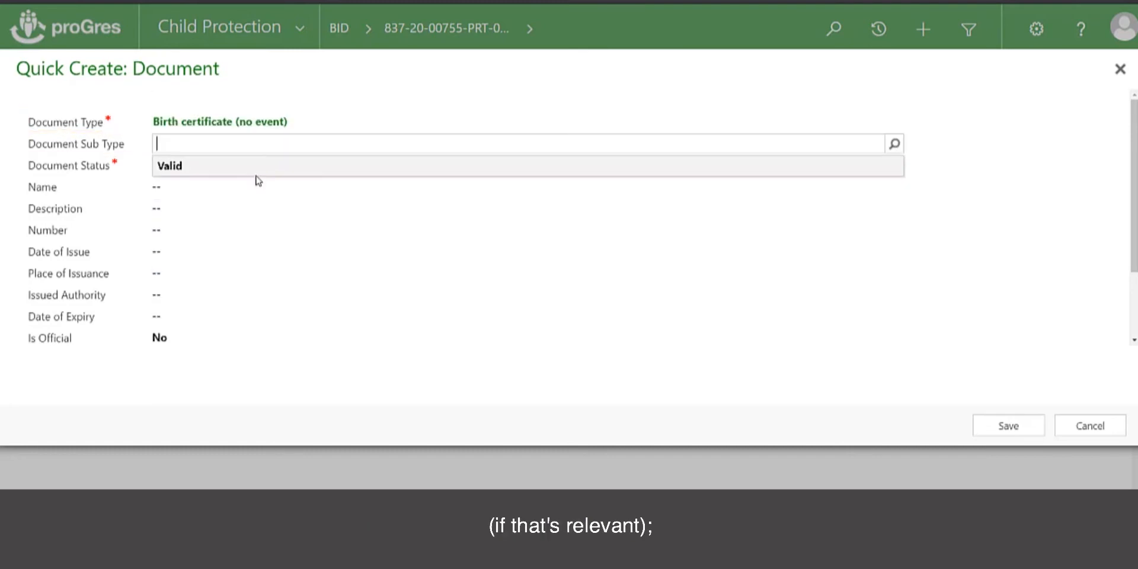
click(198, 189)
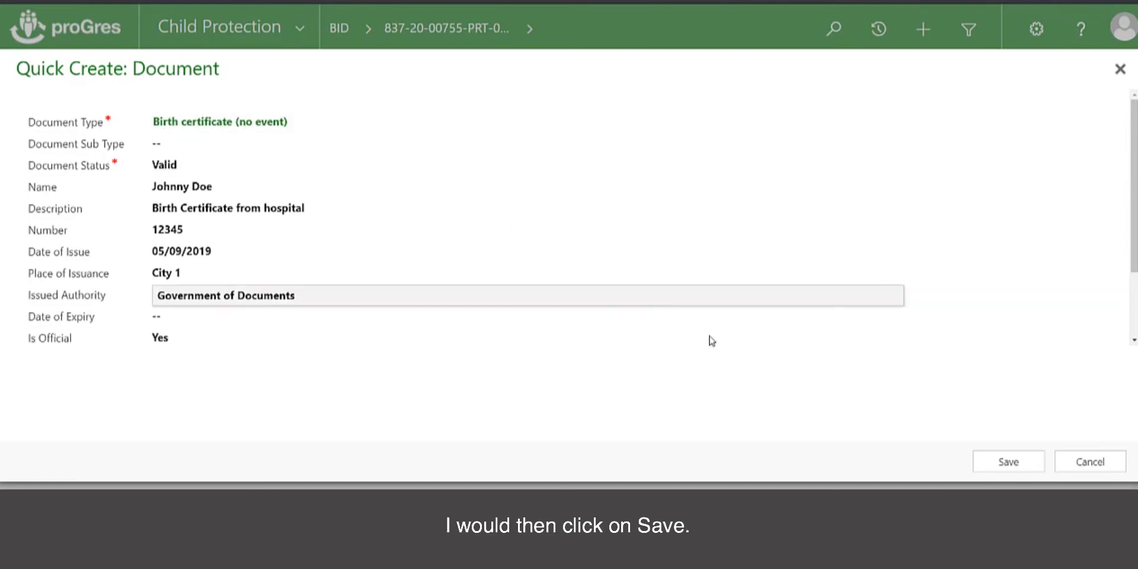
click(1006, 461)
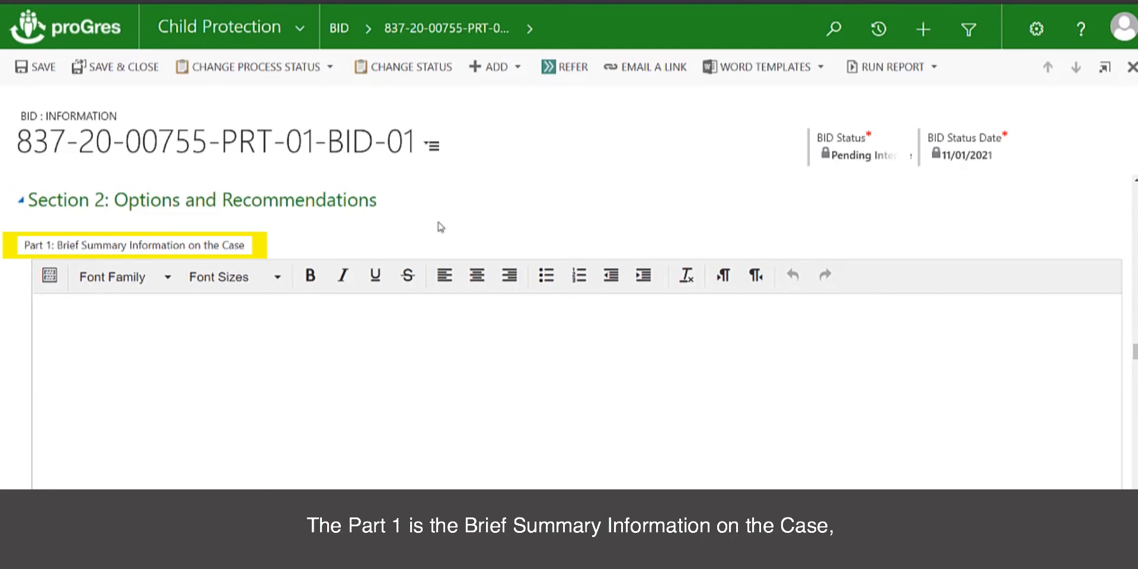
scroll(441, 229, down, 1)
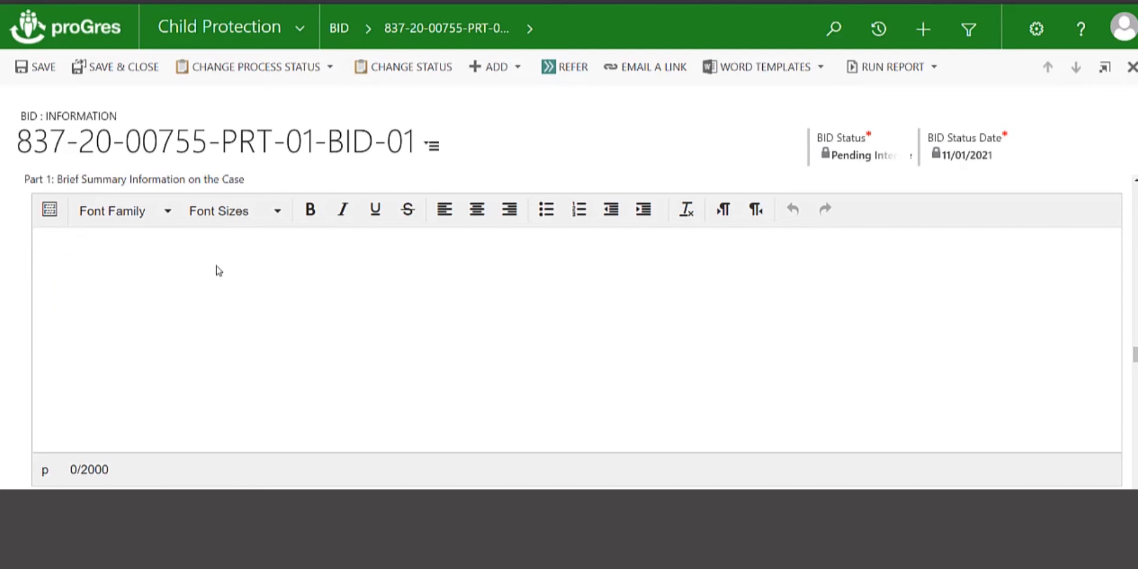
scroll(238, 302, down, 5)
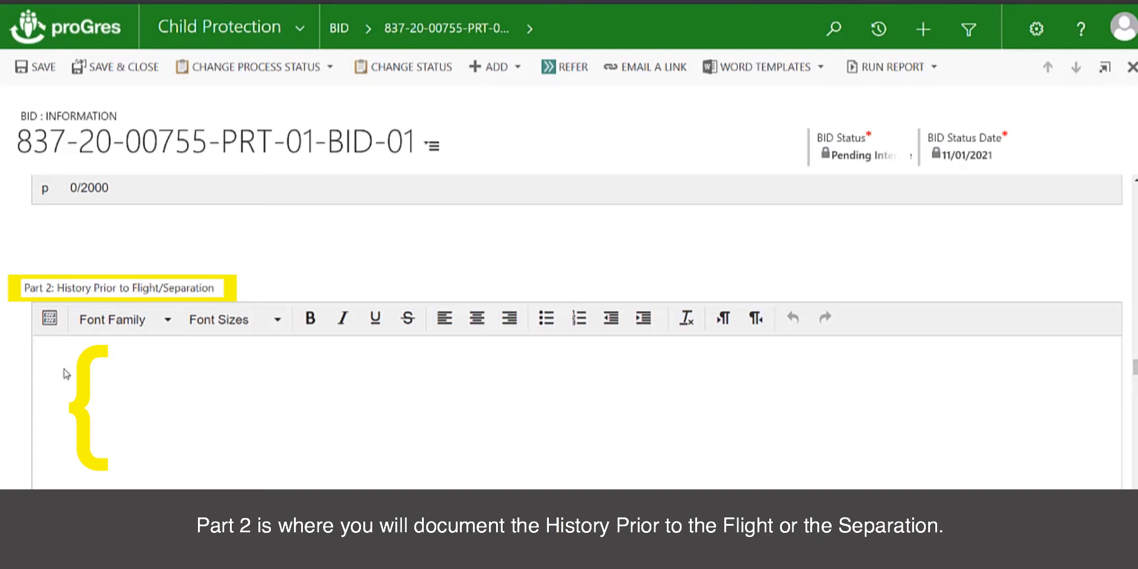
scroll(198, 398, down, 3)
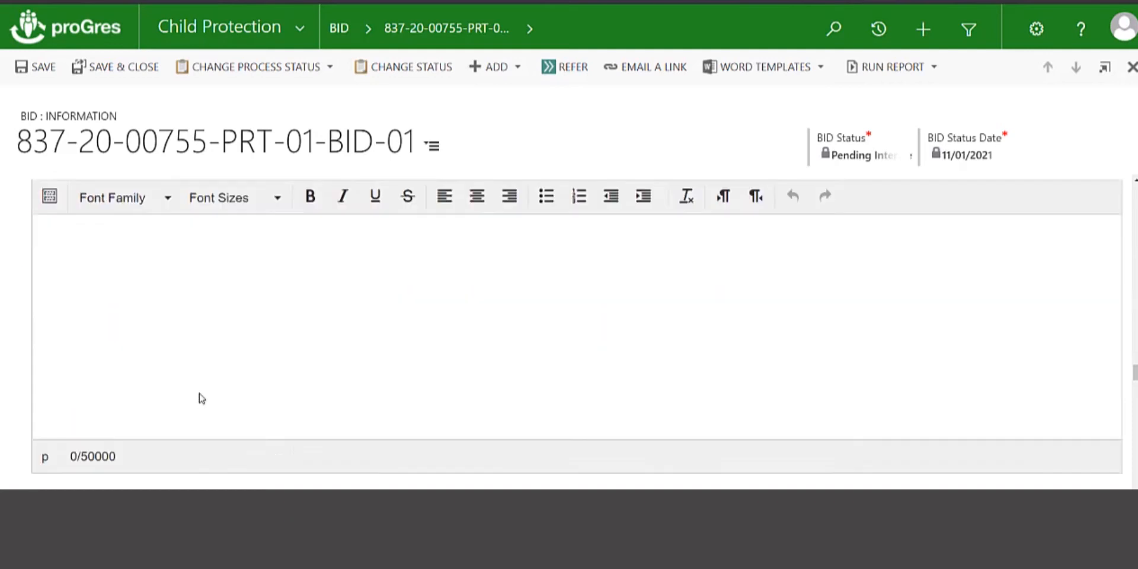
scroll(201, 398, down, 4)
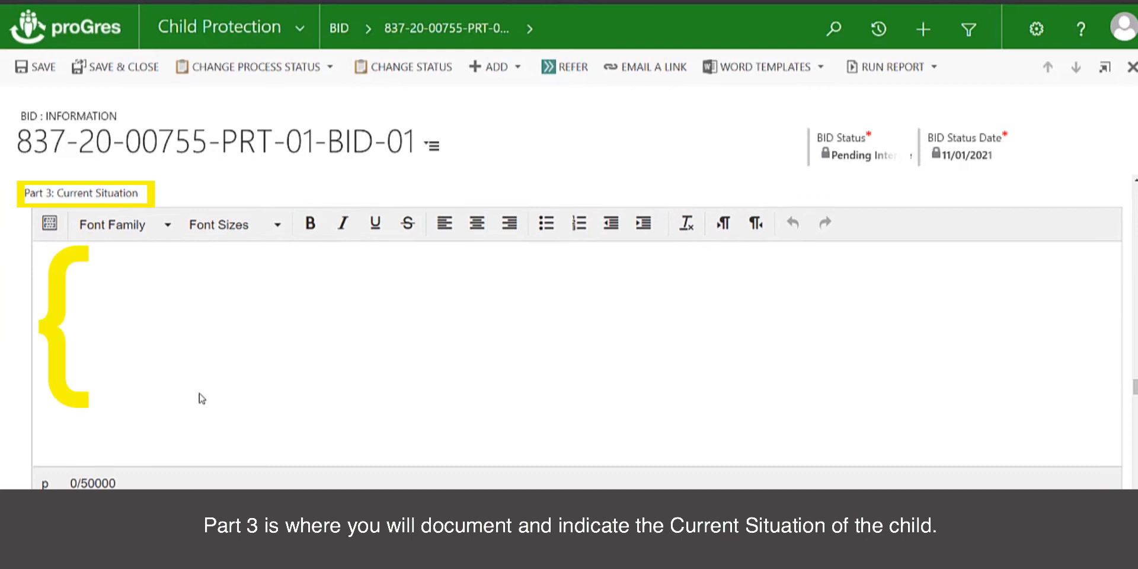
scroll(201, 398, down, 4)
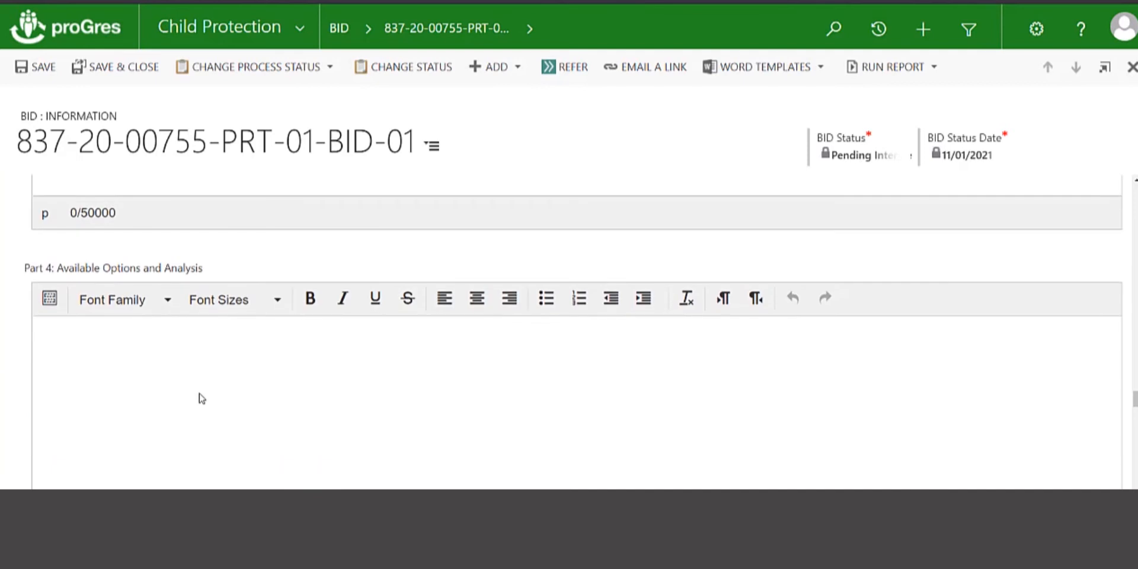
scroll(201, 398, down, 1)
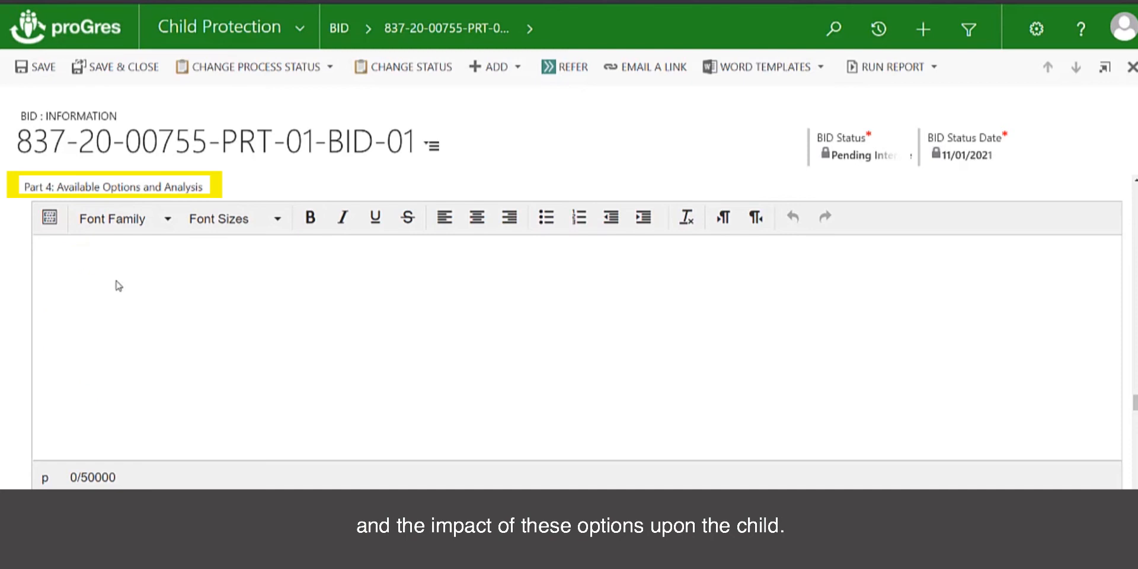
scroll(157, 301, down, 1)
scroll(158, 301, down, 3)
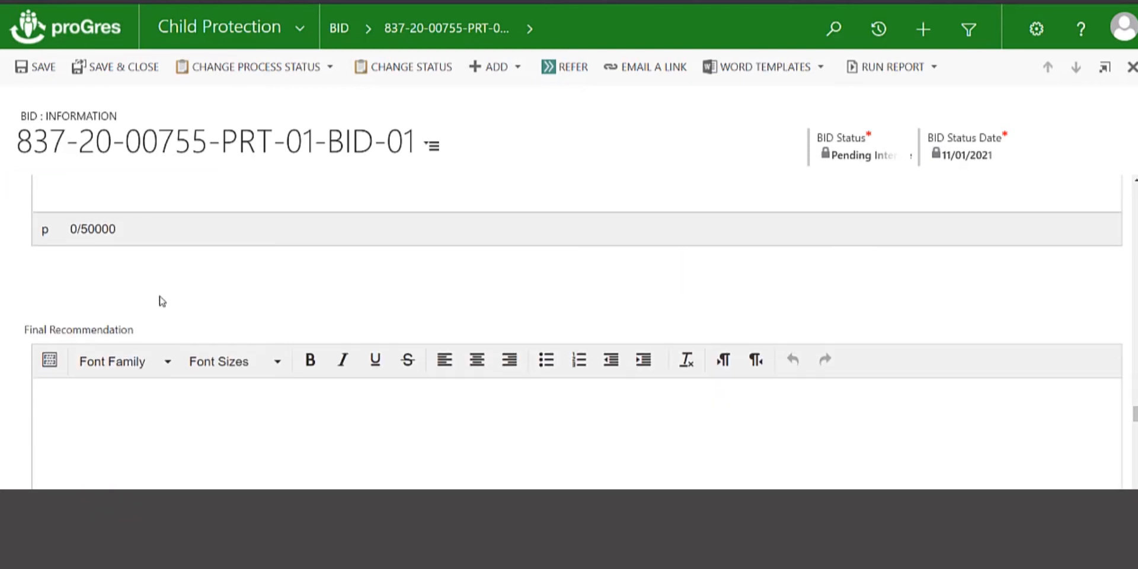
scroll(159, 301, down, 1)
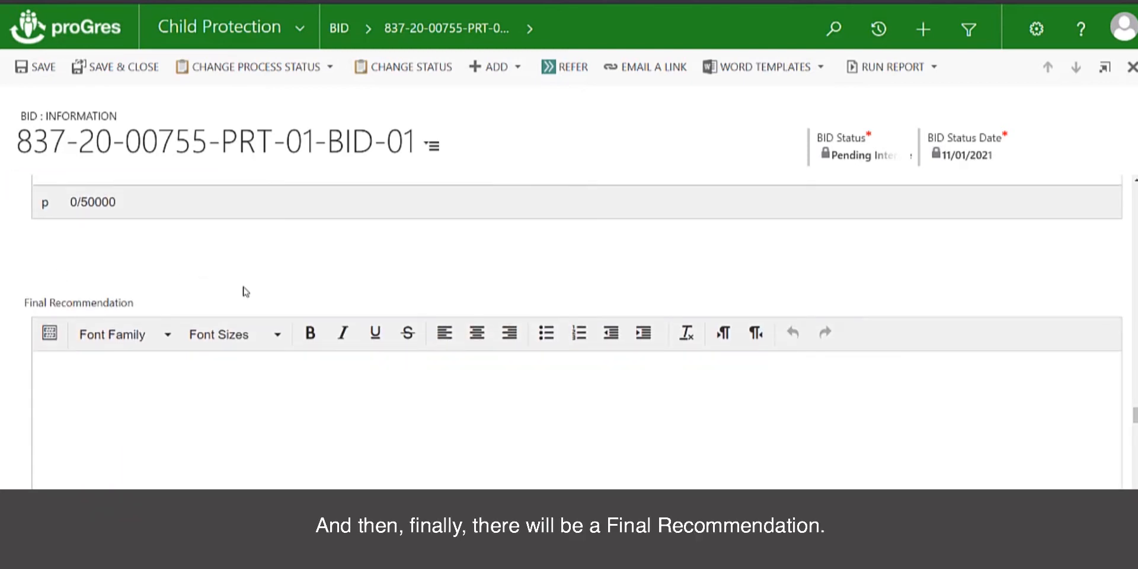
scroll(245, 292, down, 1)
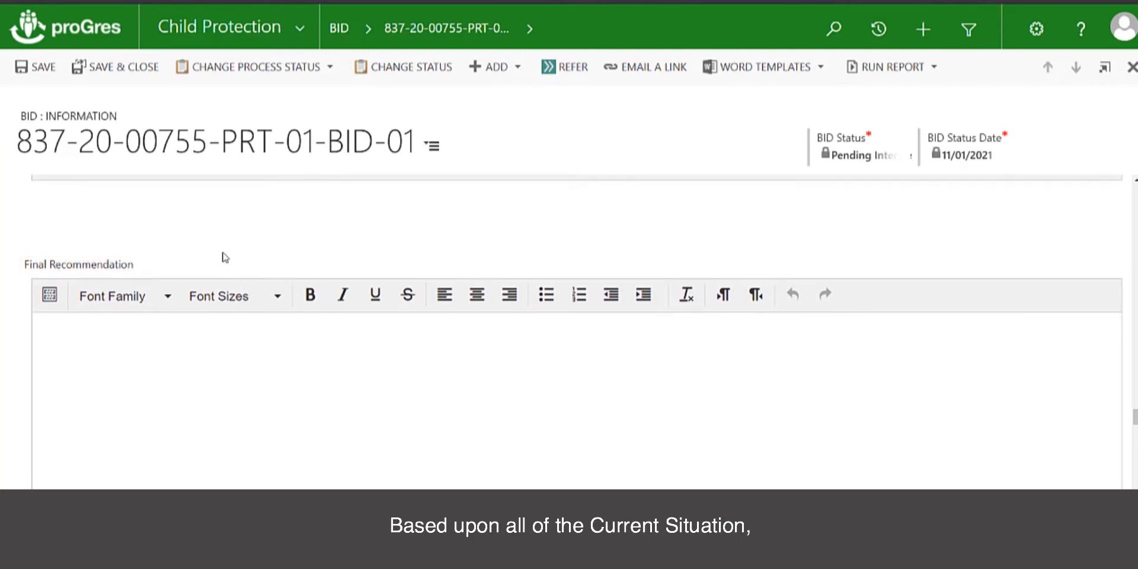
scroll(225, 256, up, 1)
scroll(225, 257, up, 2)
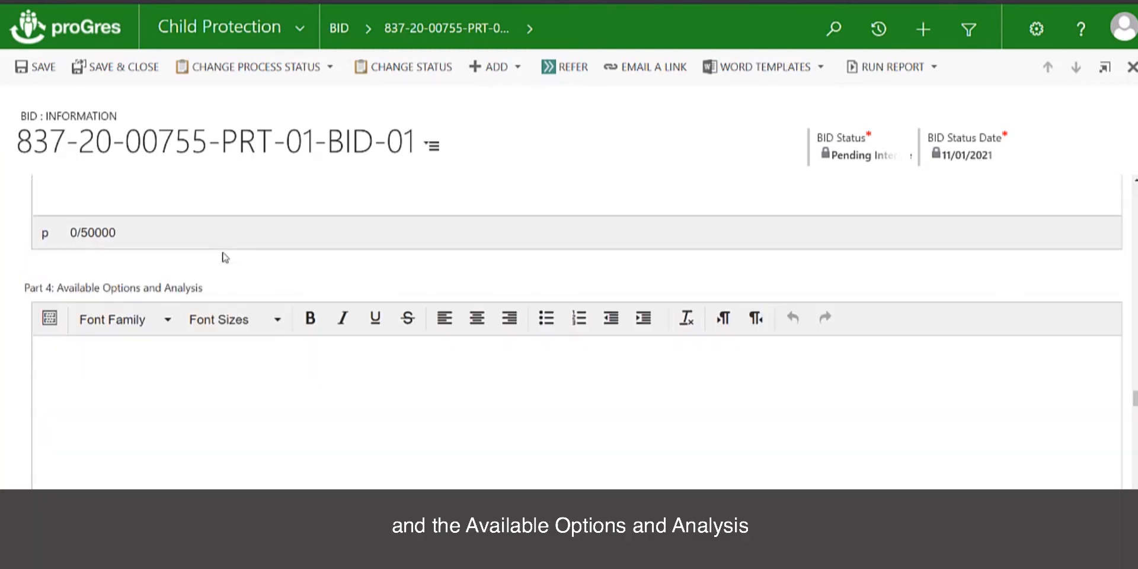
scroll(225, 256, down, 2)
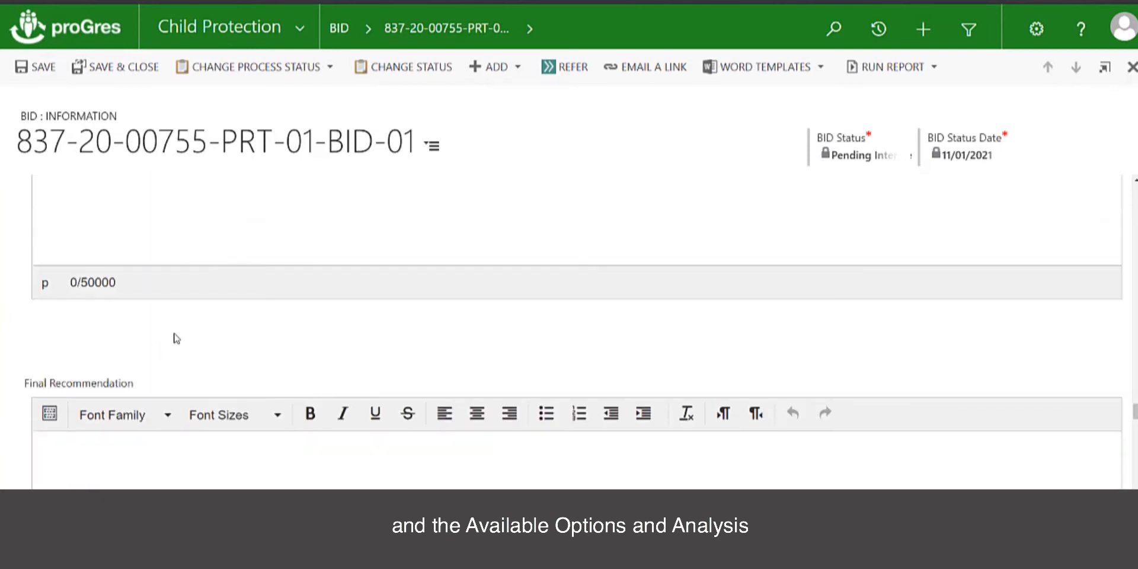
scroll(189, 334, down, 2)
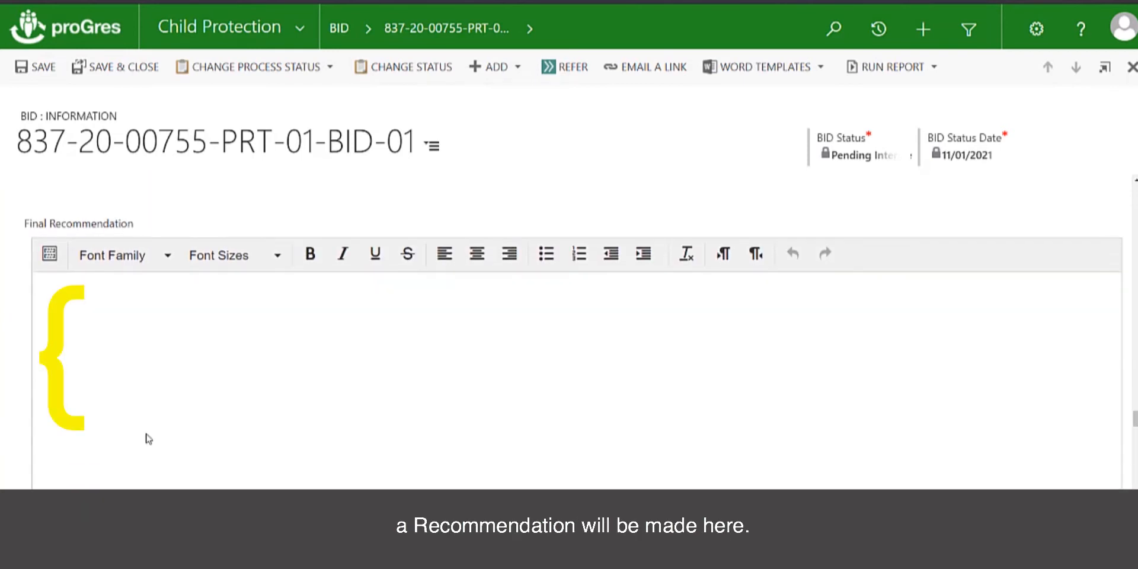
scroll(149, 437, down, 1)
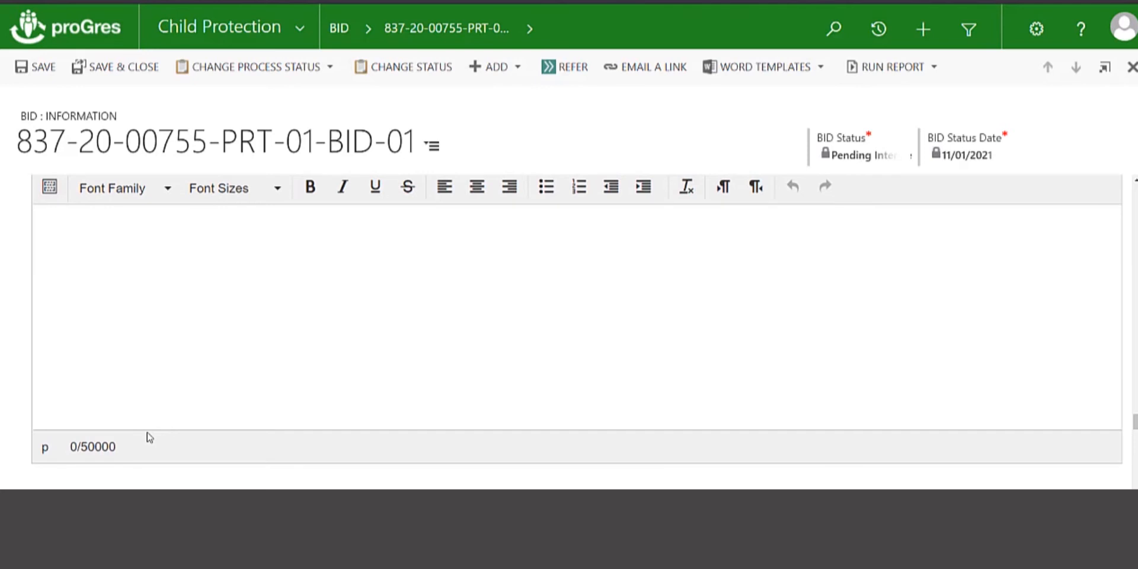
scroll(156, 334, up, 3)
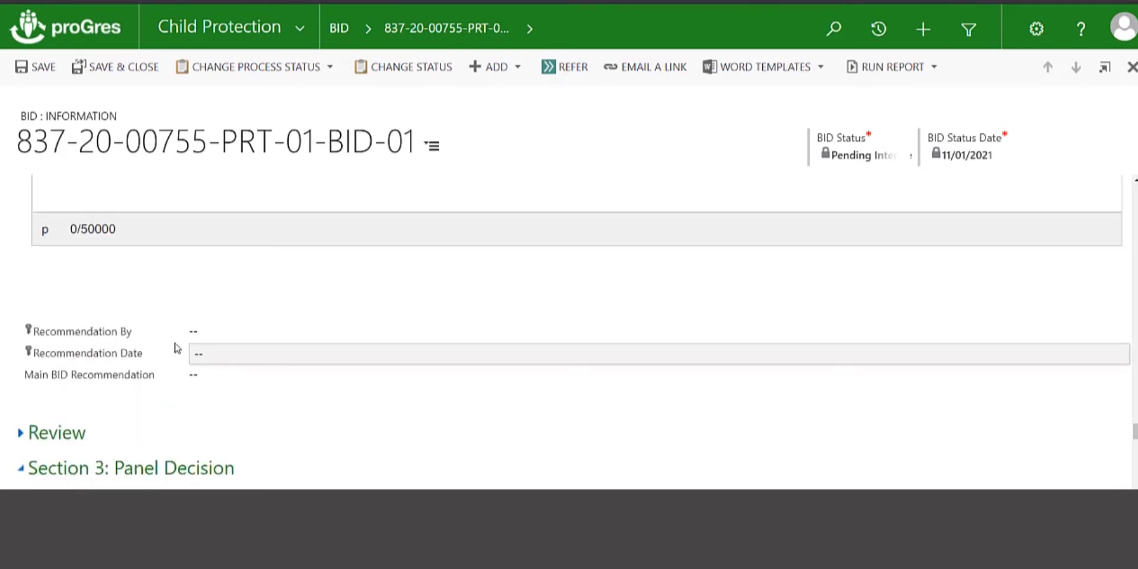
- Enter the recommender, date 11/01/2021, and Custody arrangement as main recommendation
click(242, 335)
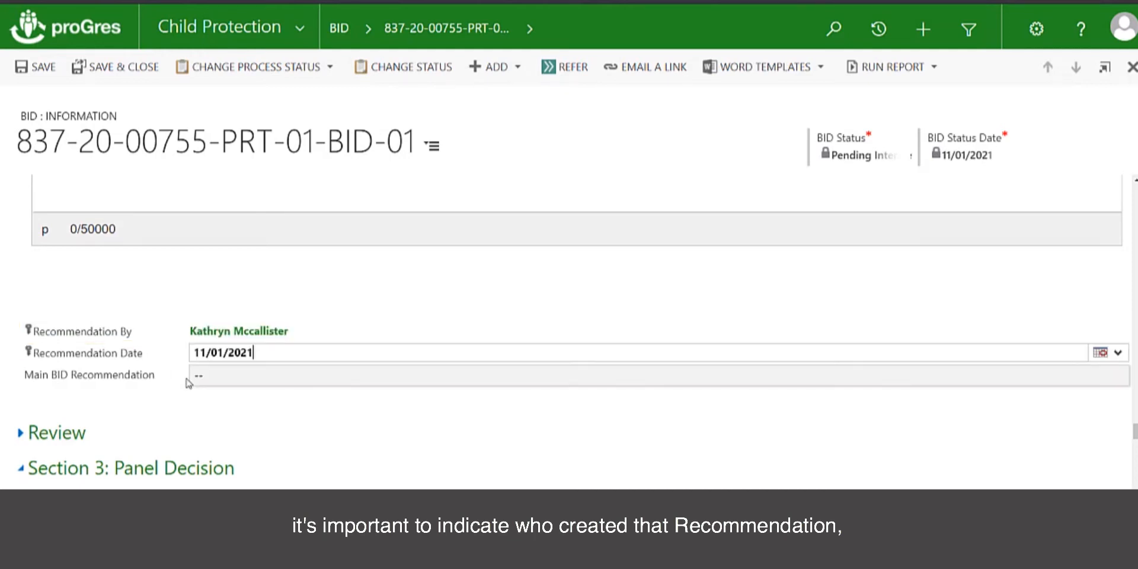
click(202, 381)
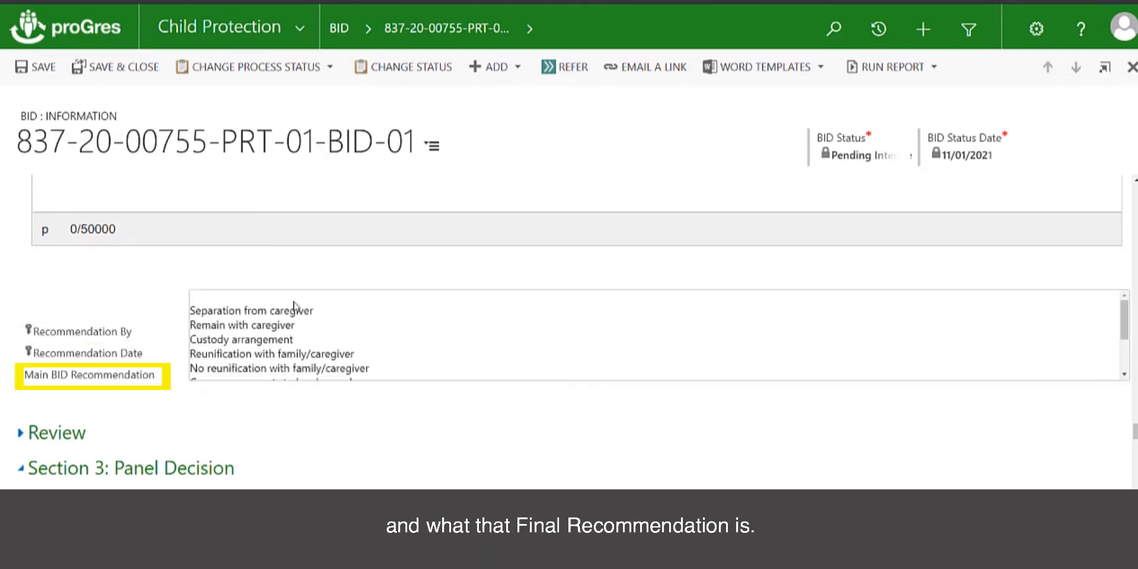
click(295, 338)
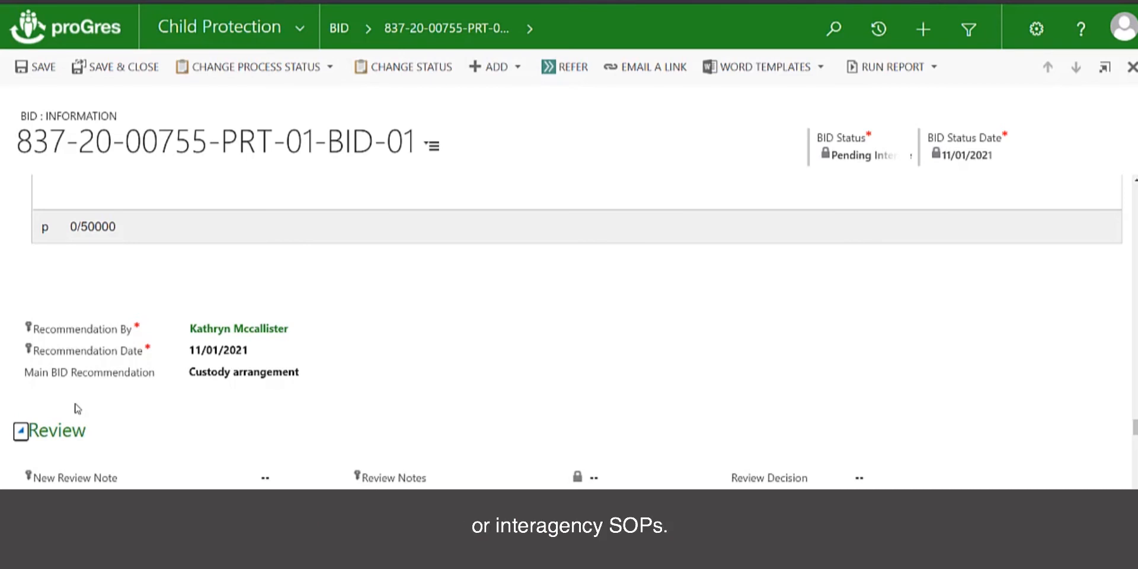
scroll(214, 379, down, 1)
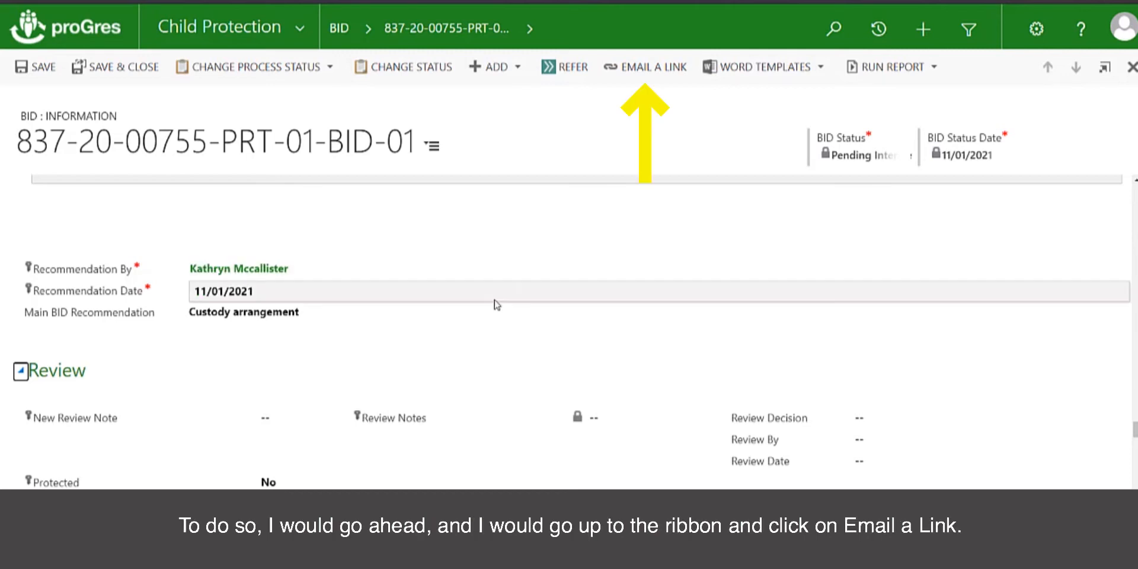
- Draft a BID link e-mail reading 'Please Review by Tuesday', then discard it unsaved
click(658, 69)
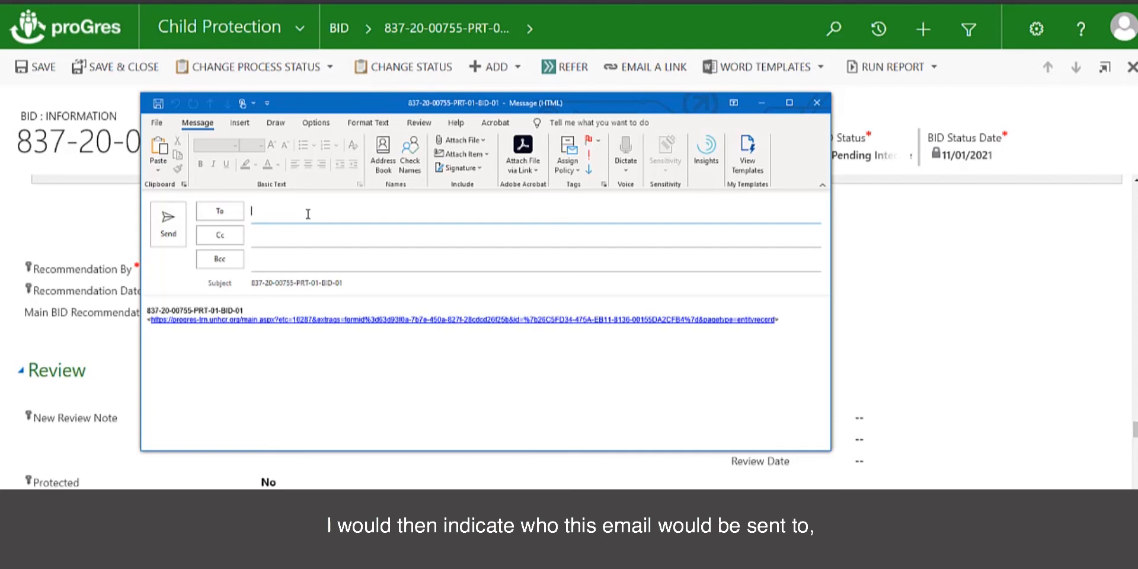
click(148, 314)
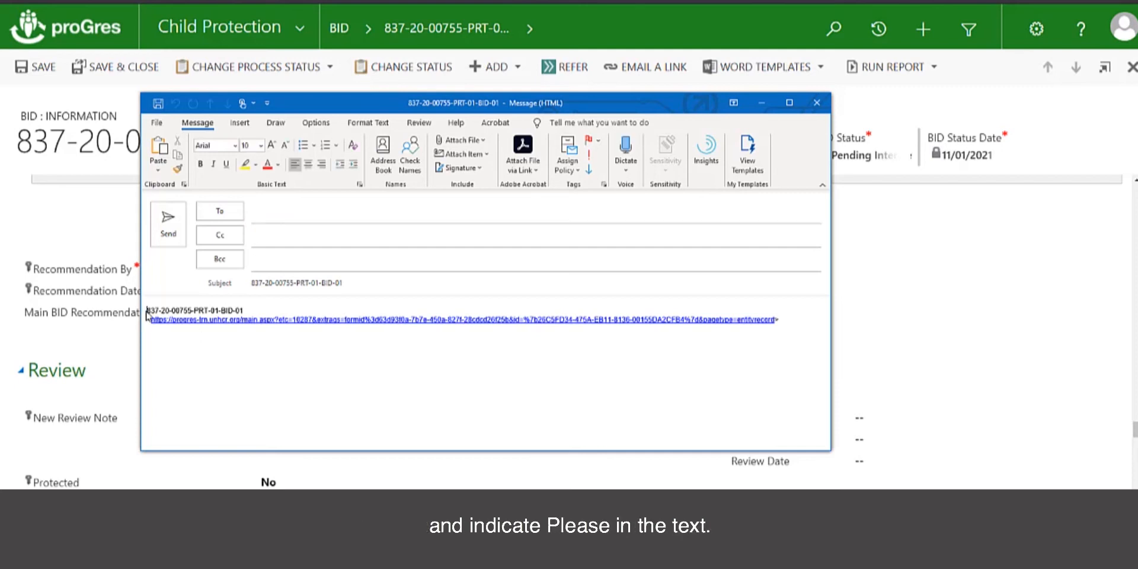
key(Return)
key(Return)
text(Ple)
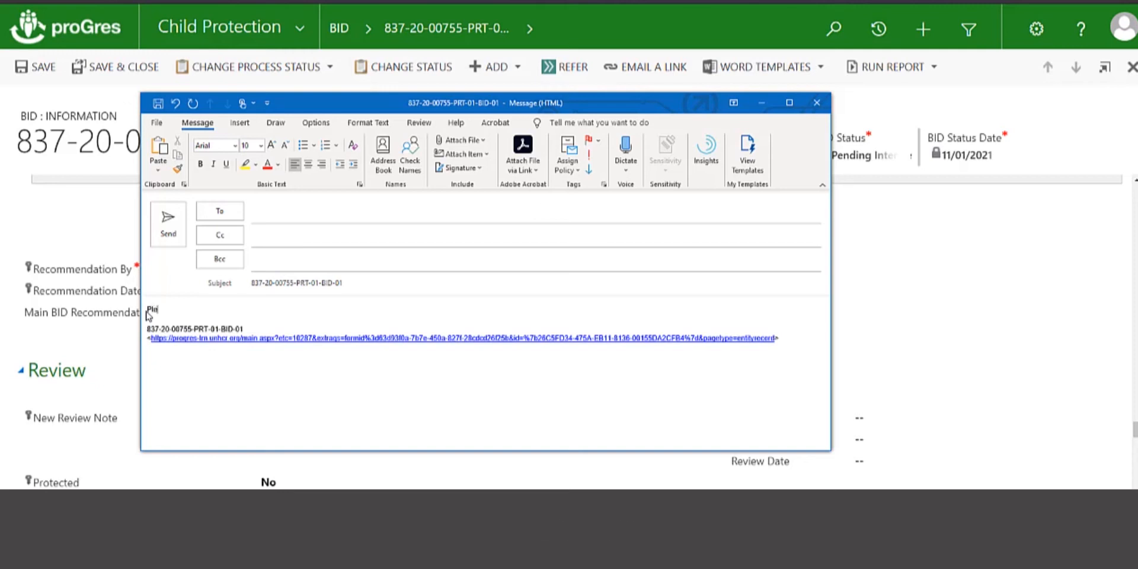
text(ase Review)
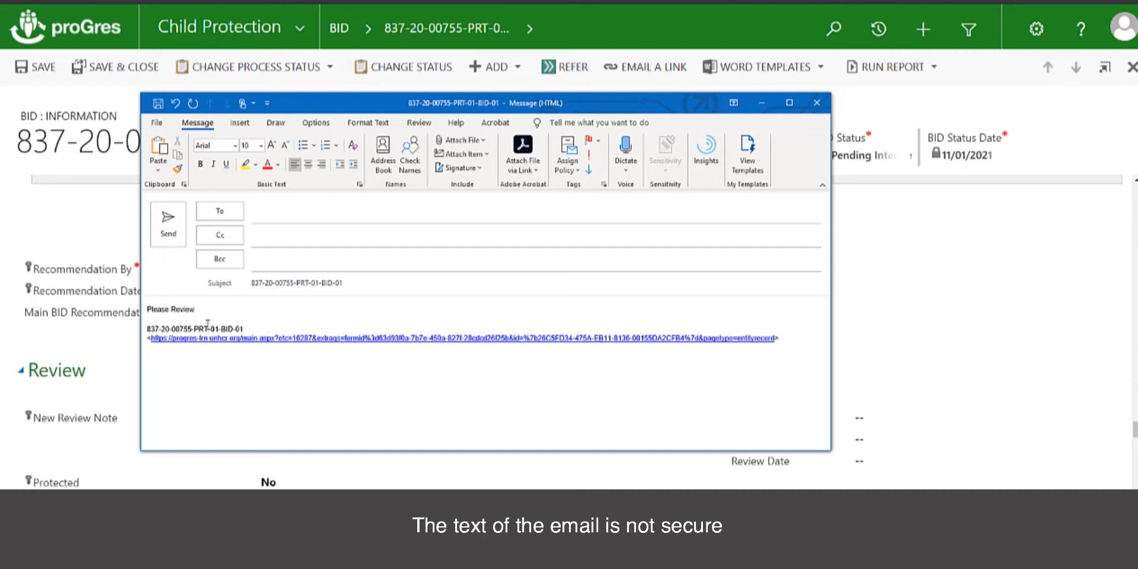
mouse_move(168, 340)
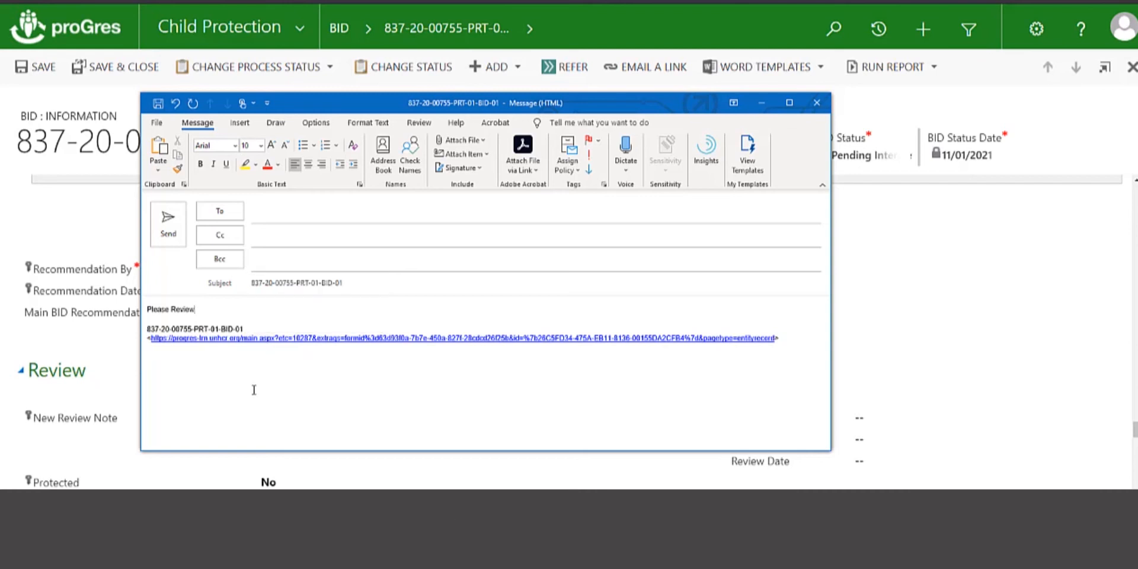
text(by Tuesday)
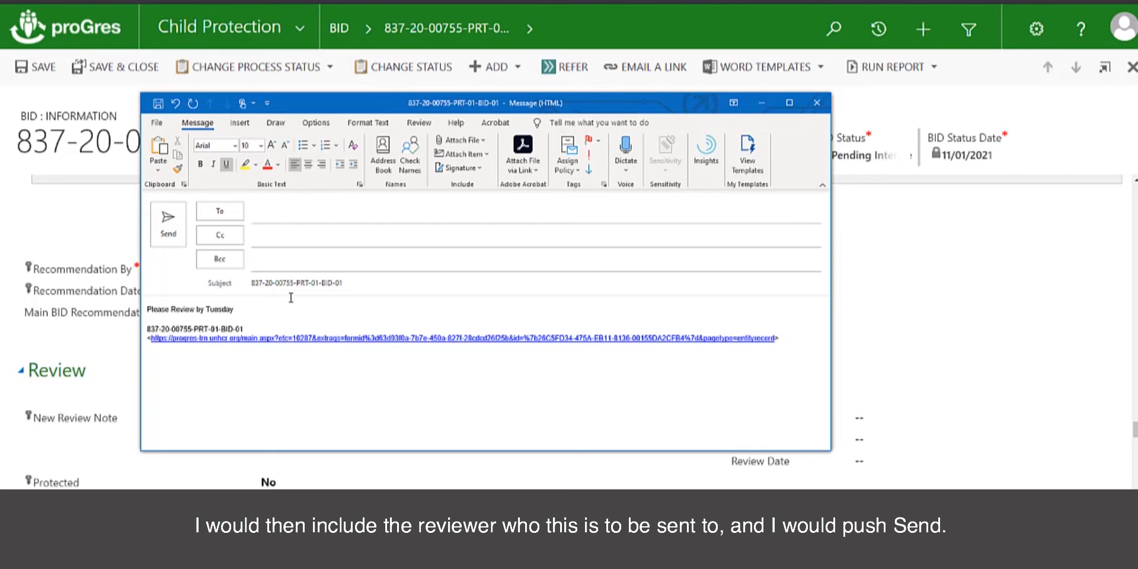
click(816, 103)
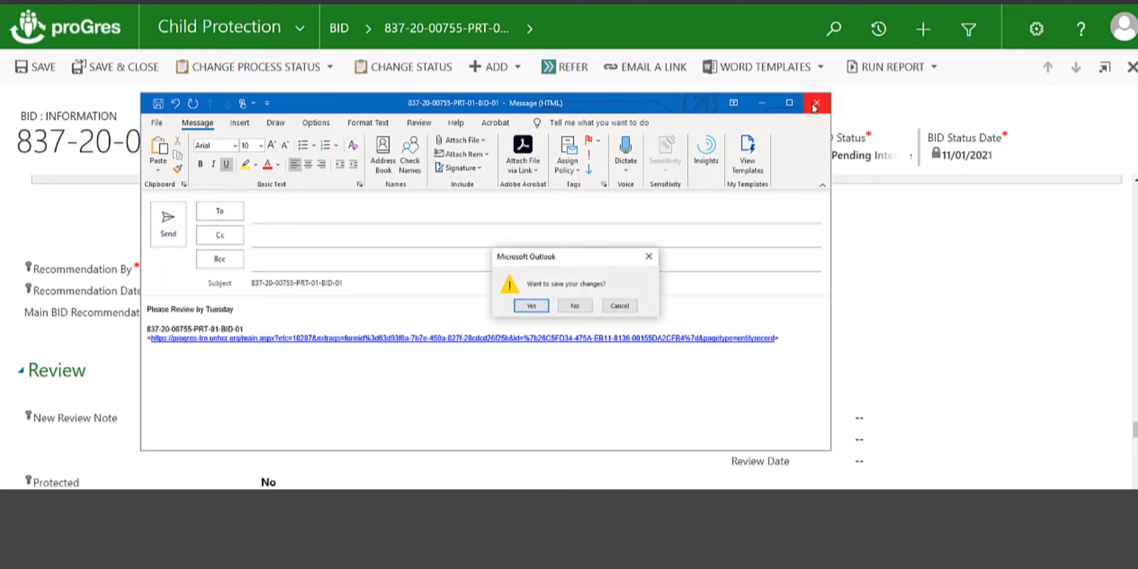
click(575, 307)
scroll(585, 232, down, 1)
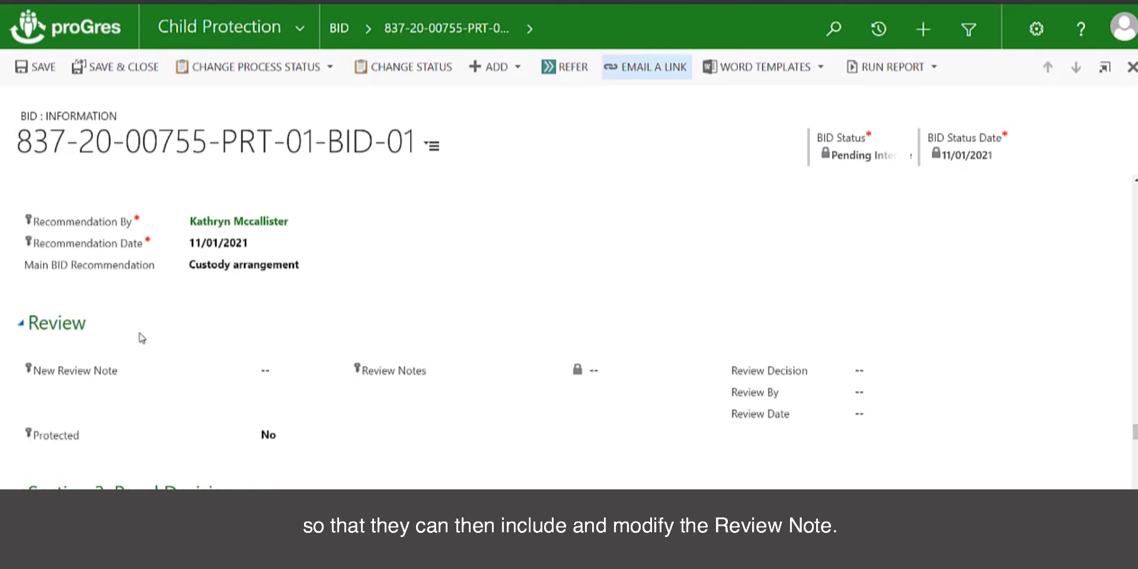
click(296, 376)
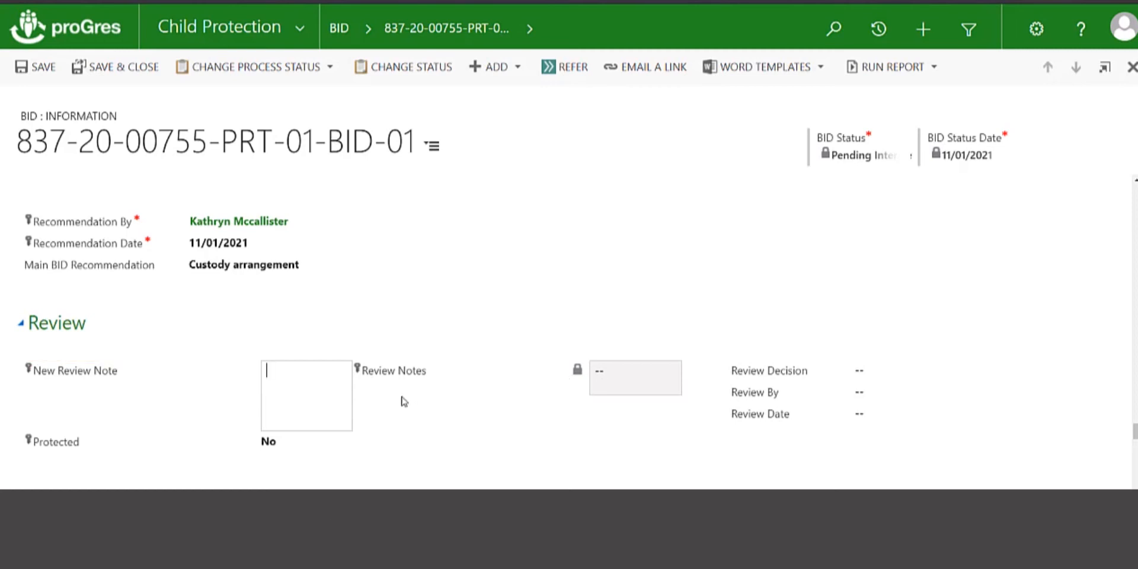
click(860, 371)
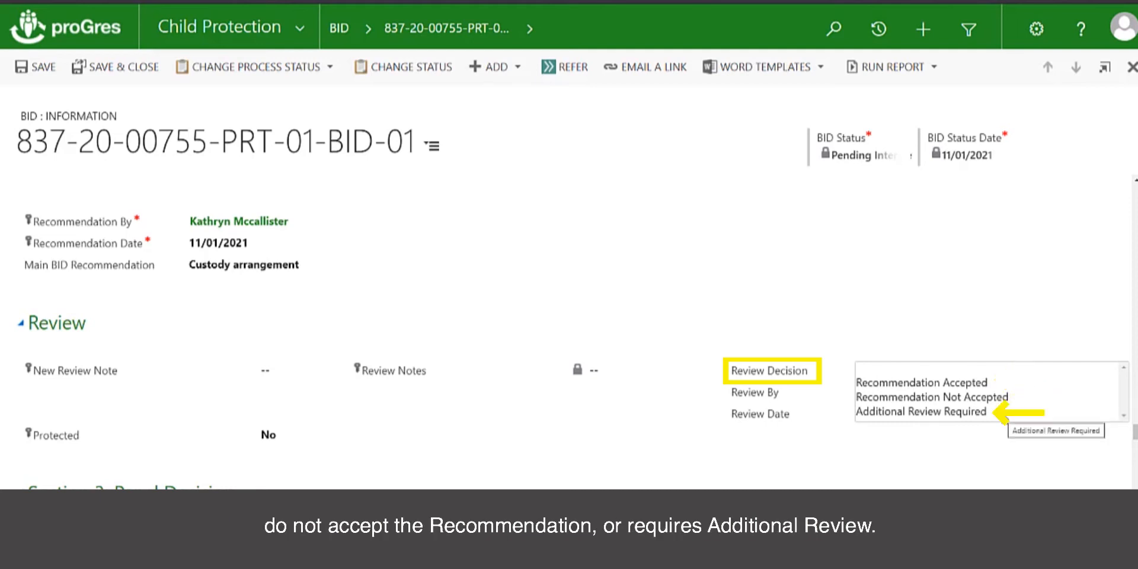
click(982, 342)
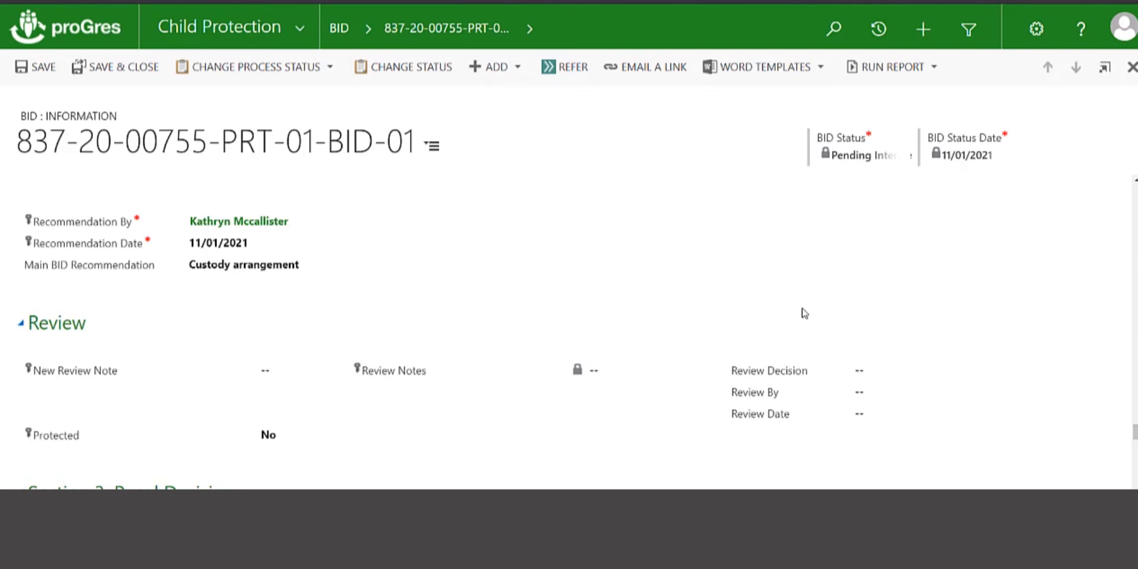
scroll(804, 313, down, 2)
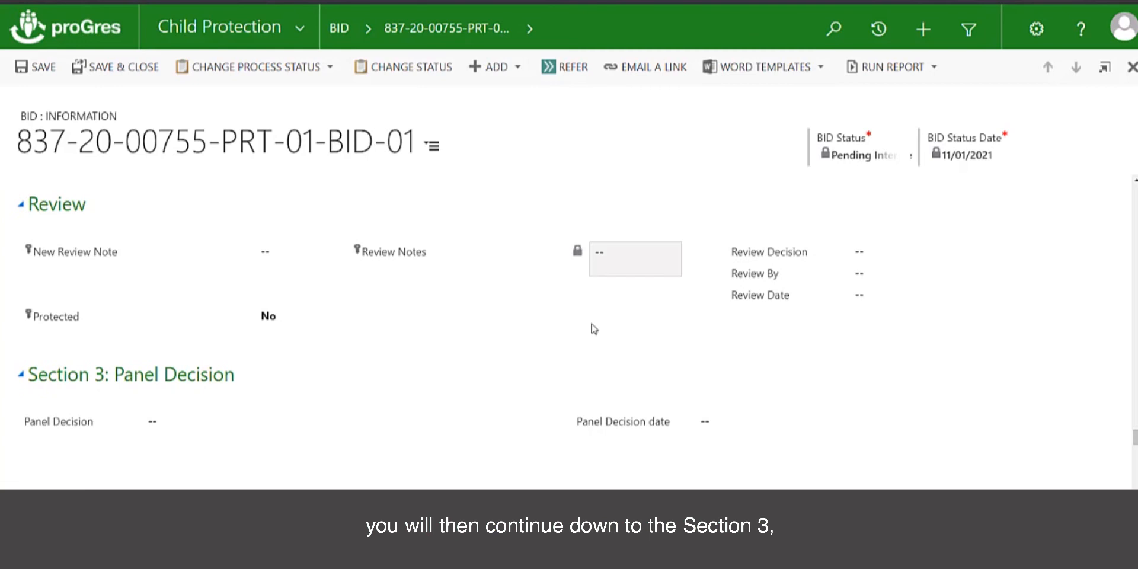
scroll(399, 348, down, 1)
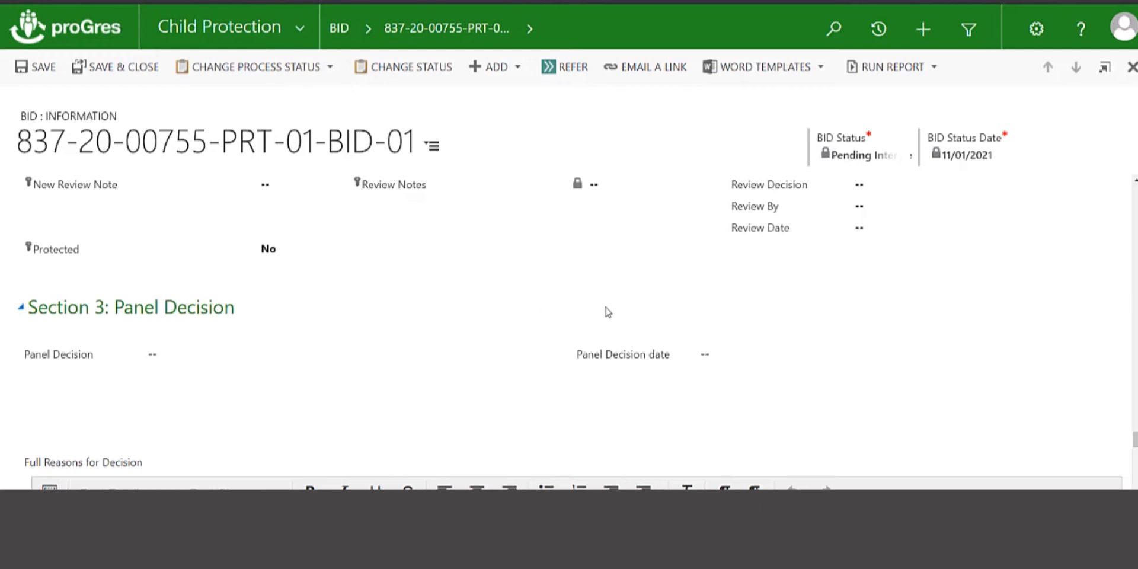
- Run the new_BID report on the current BID record
click(935, 69)
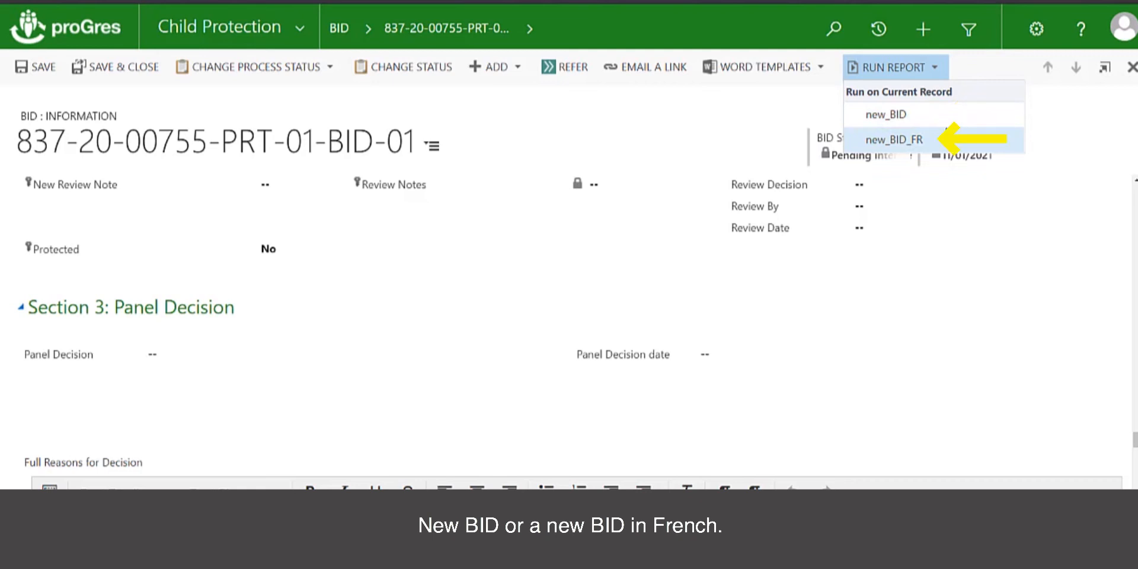
click(939, 125)
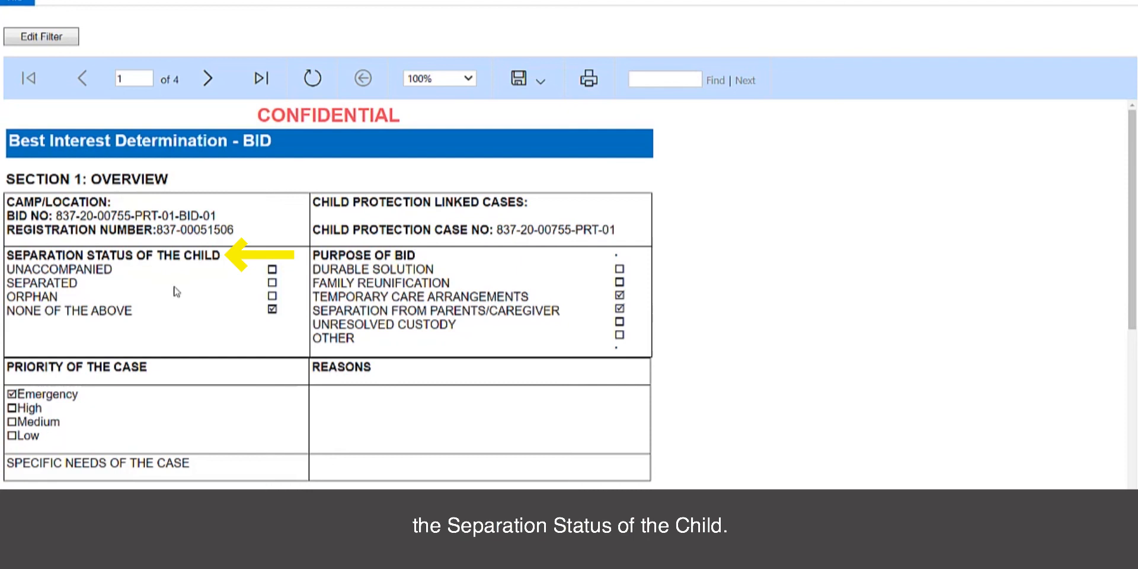
- Read through report pages 1 and 2, advancing to page 3
scroll(650, 360, down, 1)
scroll(649, 361, down, 8)
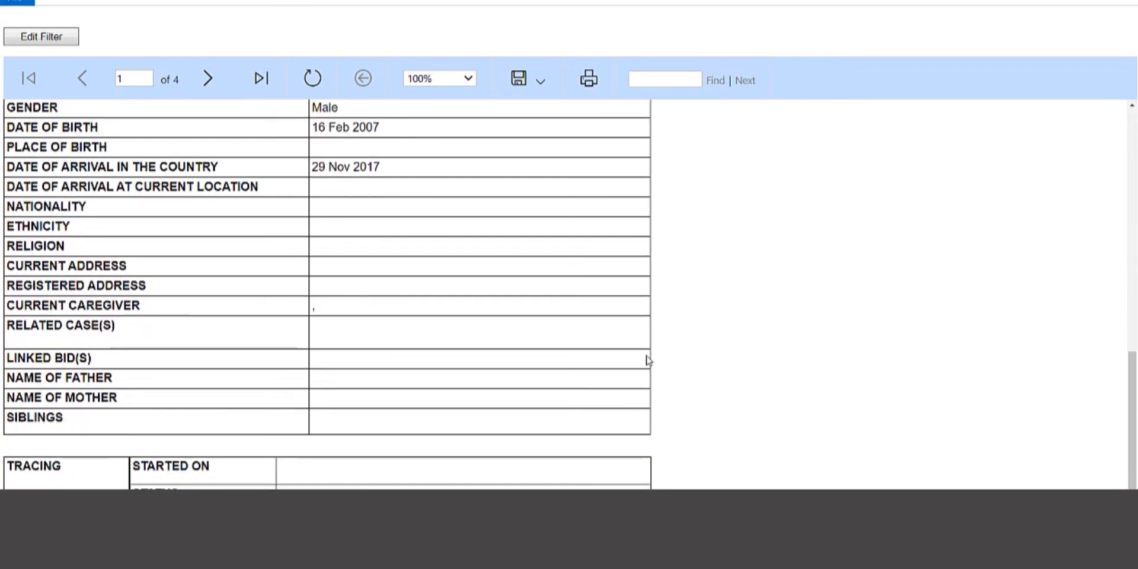
click(208, 80)
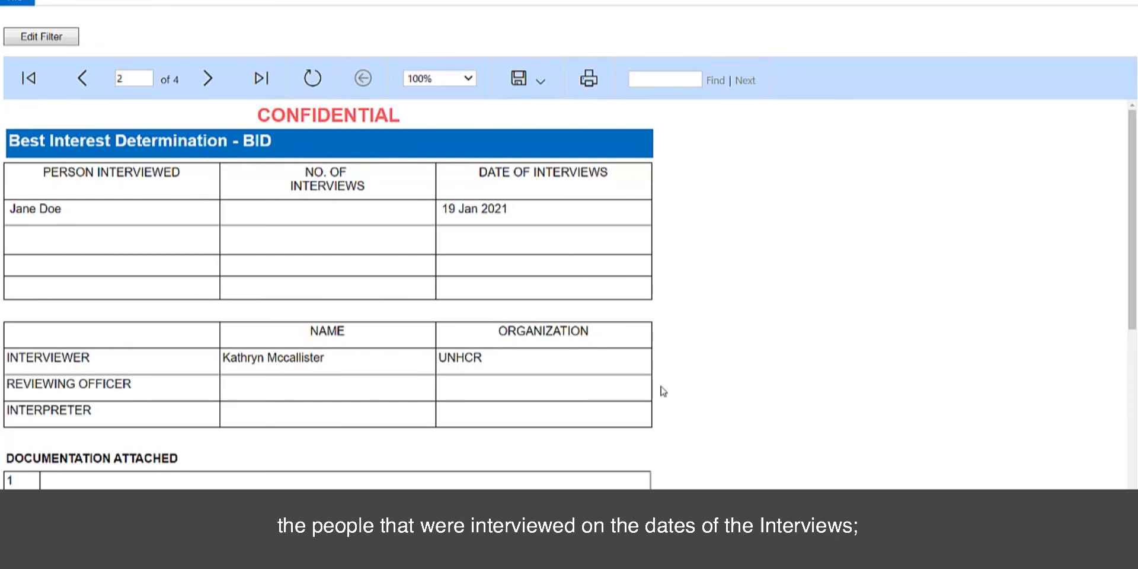
scroll(660, 388, down, 5)
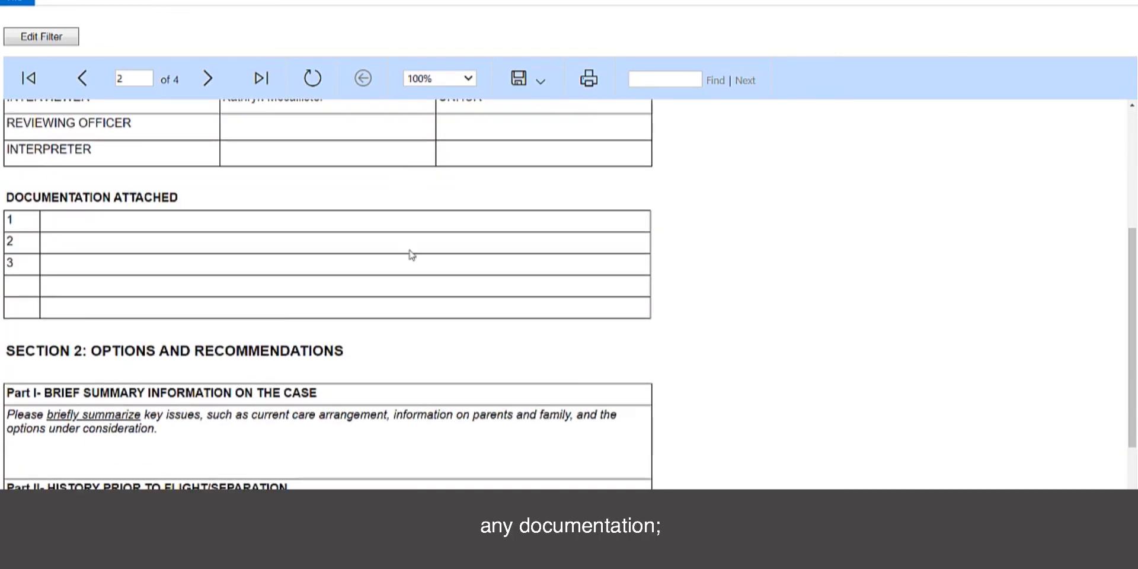
scroll(741, 419, down, 4)
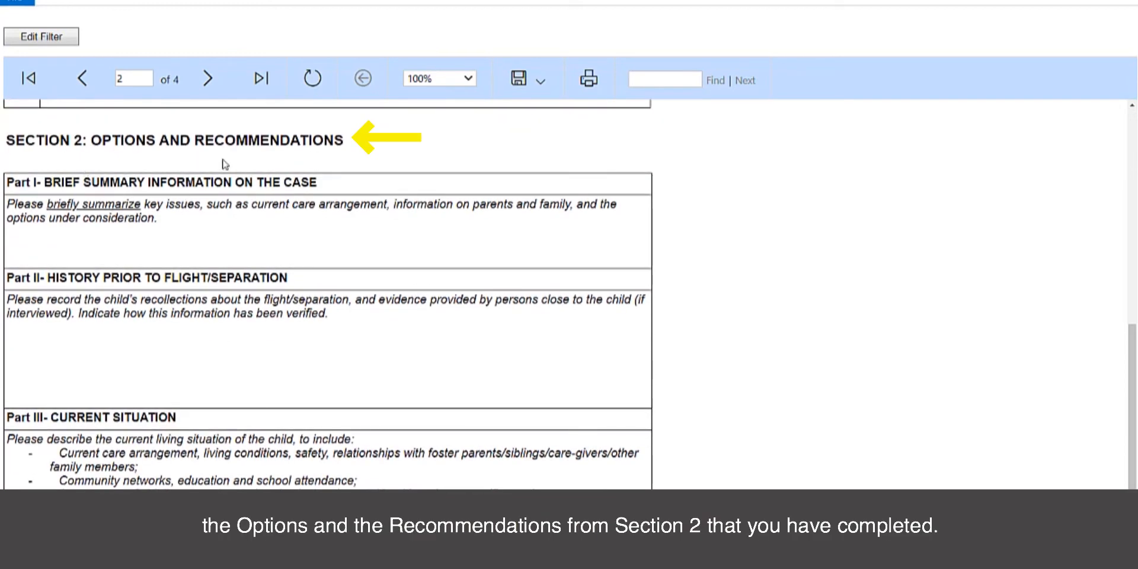
scroll(758, 342, down, 1)
scroll(758, 342, down, 1)
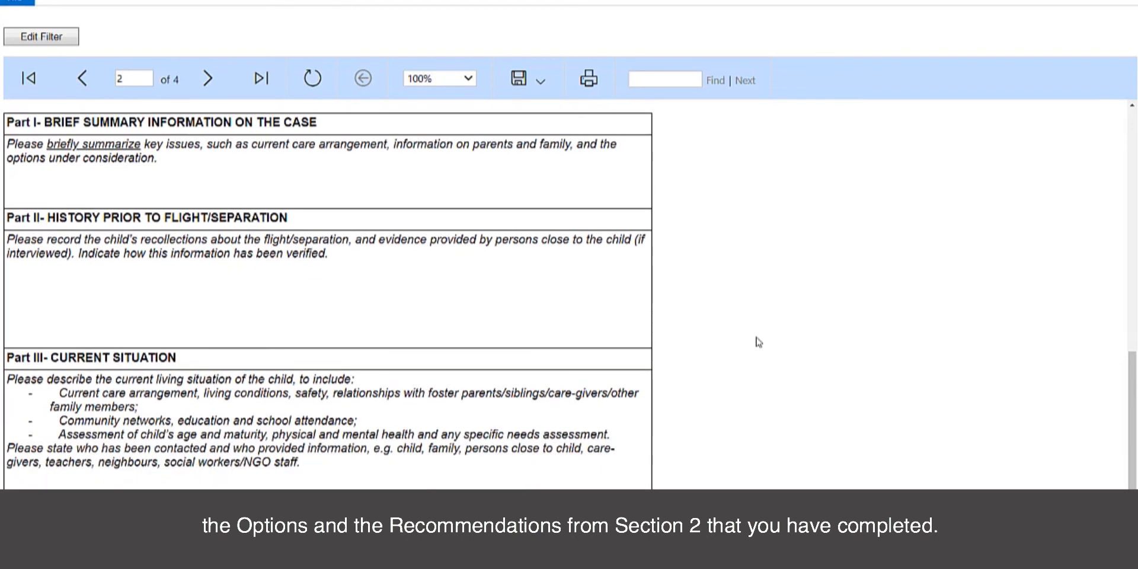
click(208, 78)
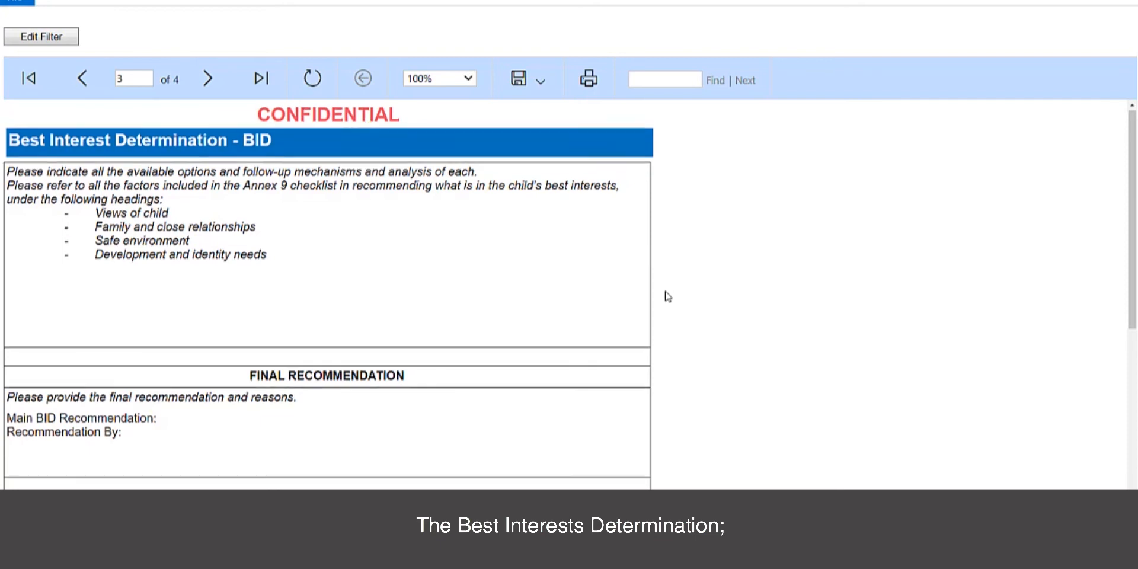
- Review pages 3 and 4, then return to page 3's Section 3: Panel Decision
scroll(666, 294, down, 2)
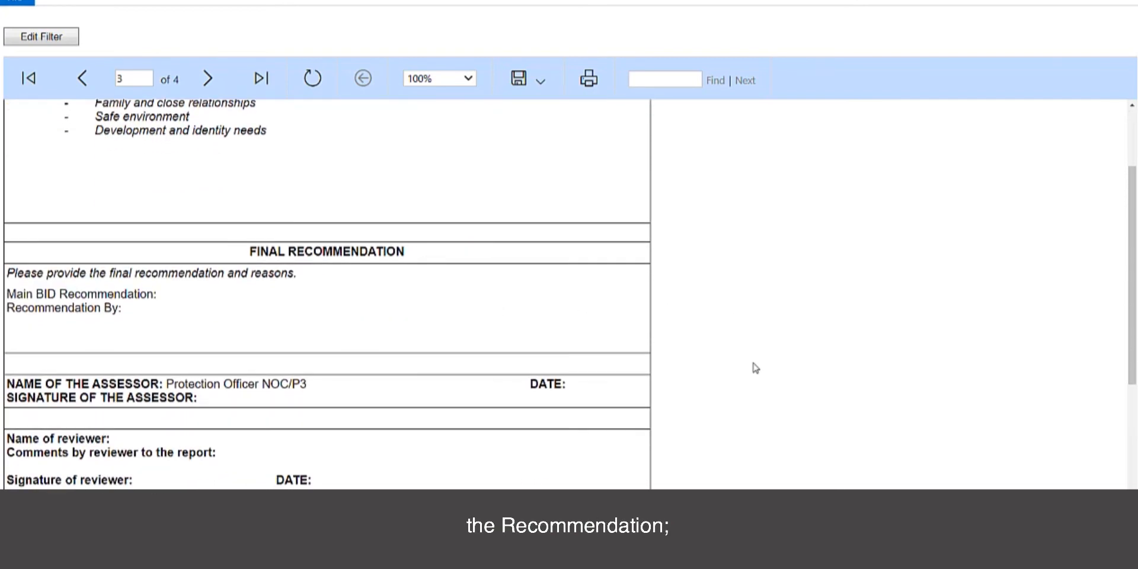
scroll(753, 365, down, 2)
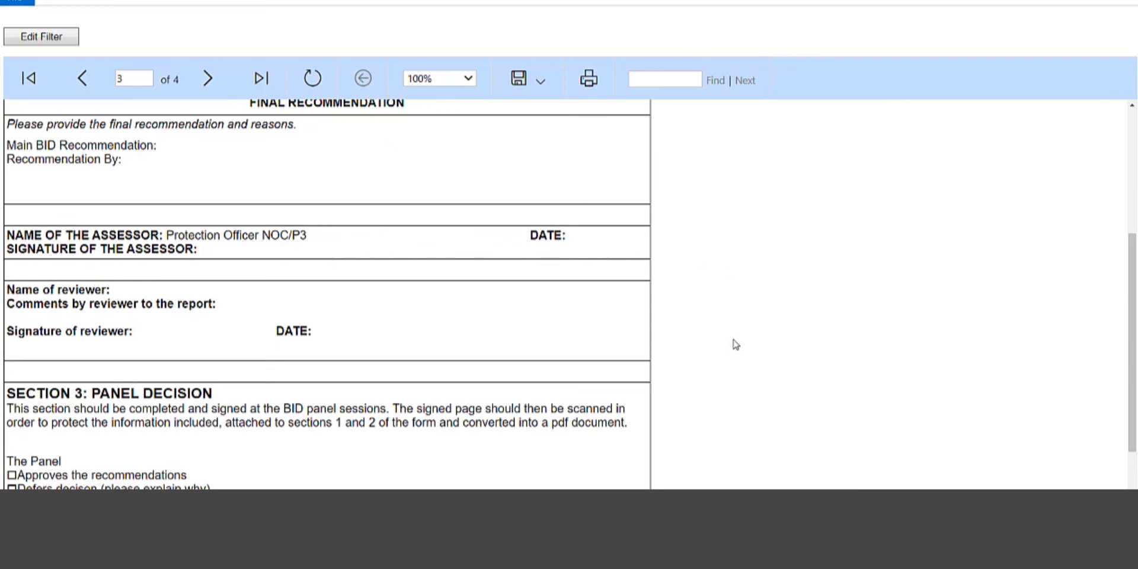
scroll(732, 345, down, 2)
scroll(732, 345, up, 1)
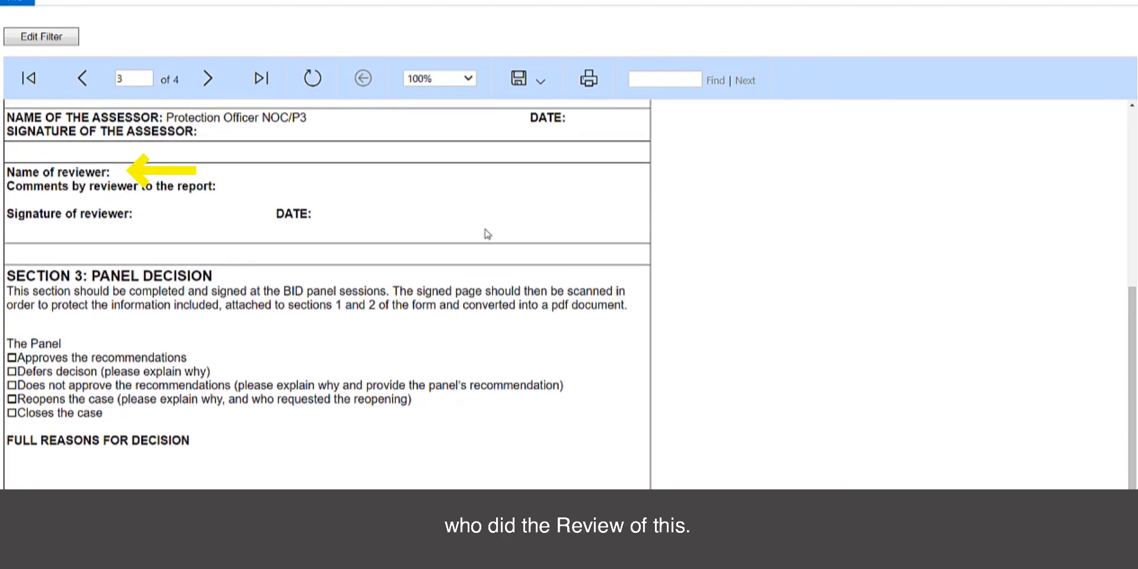
scroll(644, 389, down, 1)
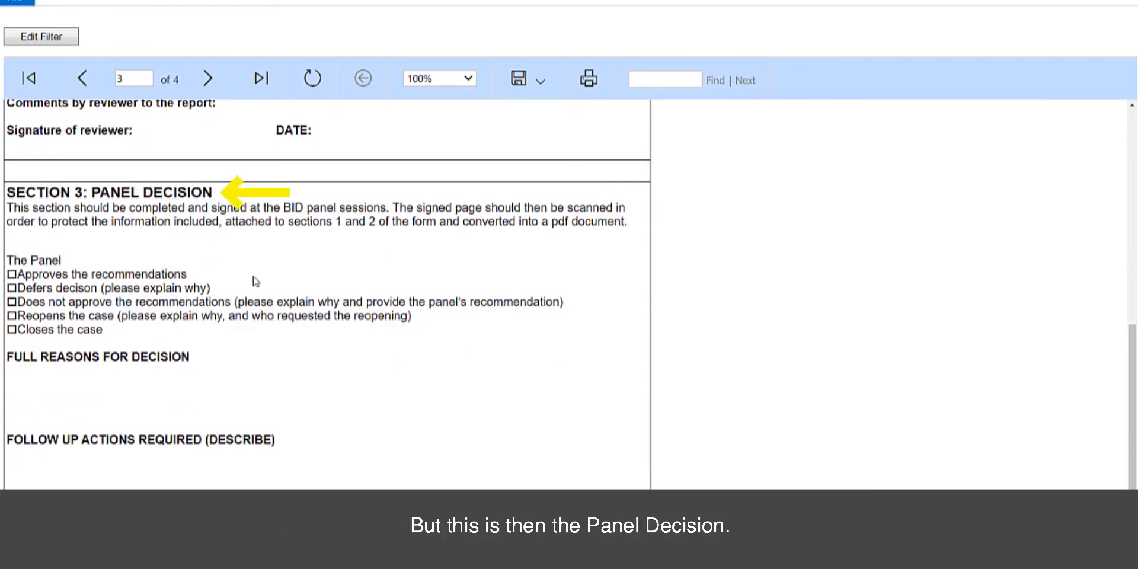
scroll(269, 354, down, 1)
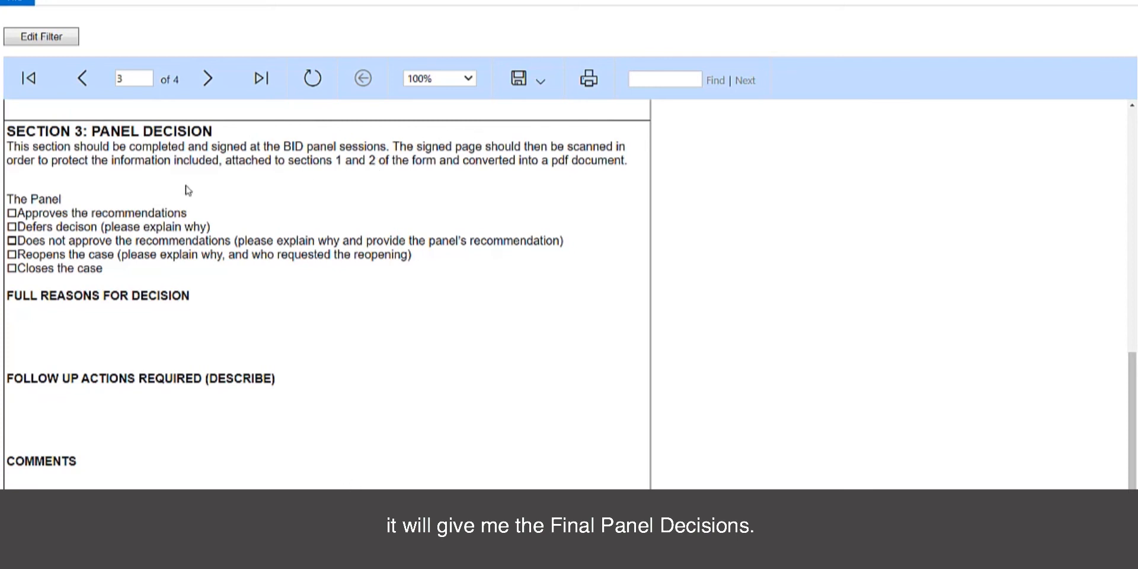
click(198, 87)
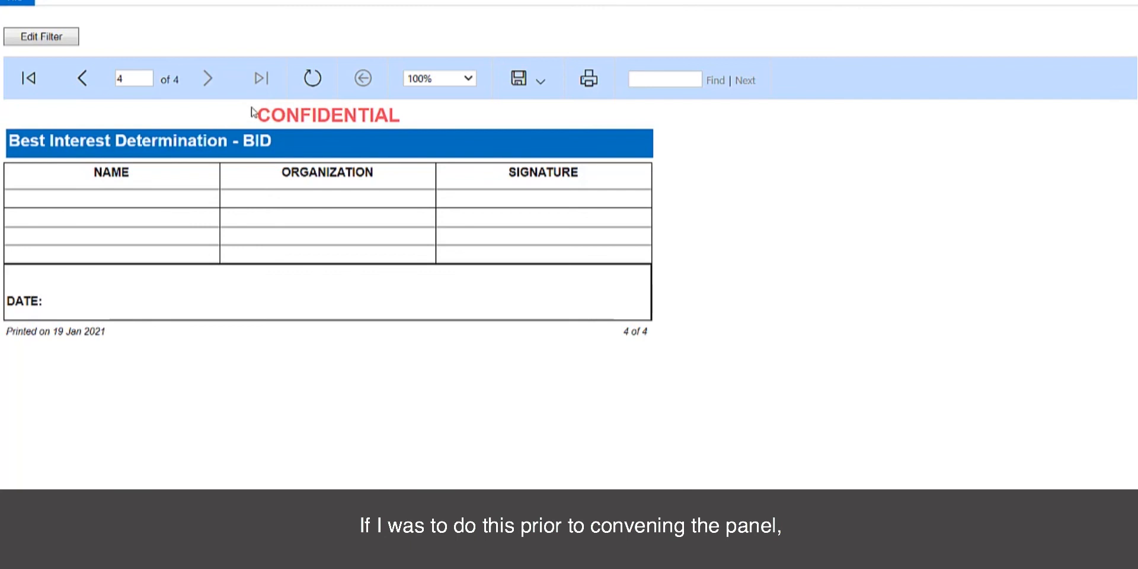
click(74, 94)
scroll(272, 417, down, 10)
scroll(273, 419, down, 1)
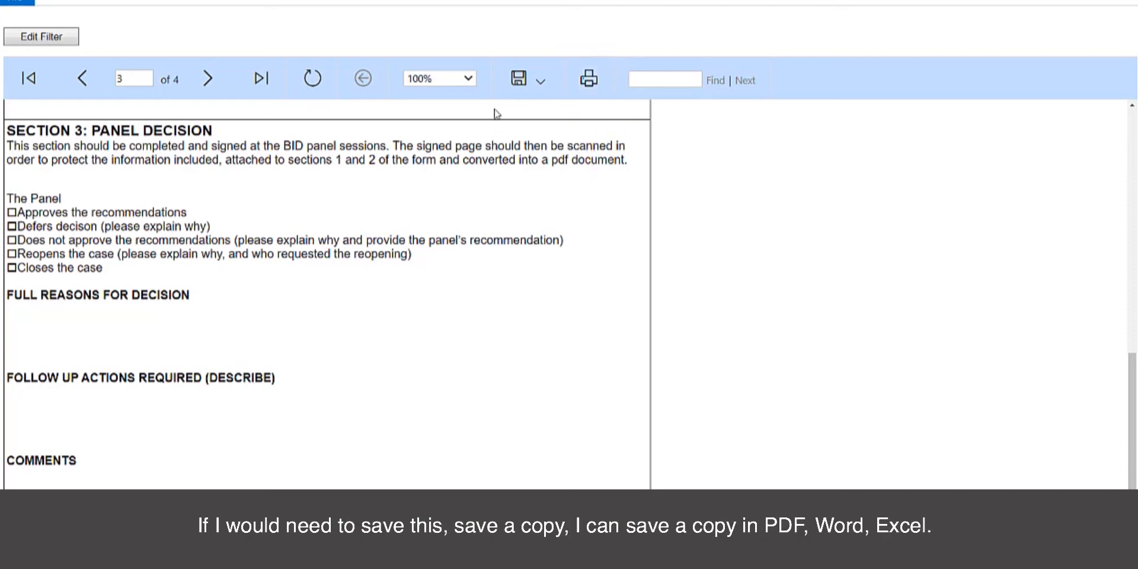
- Check which formats the report can be saved in, then return to the BID form
click(538, 83)
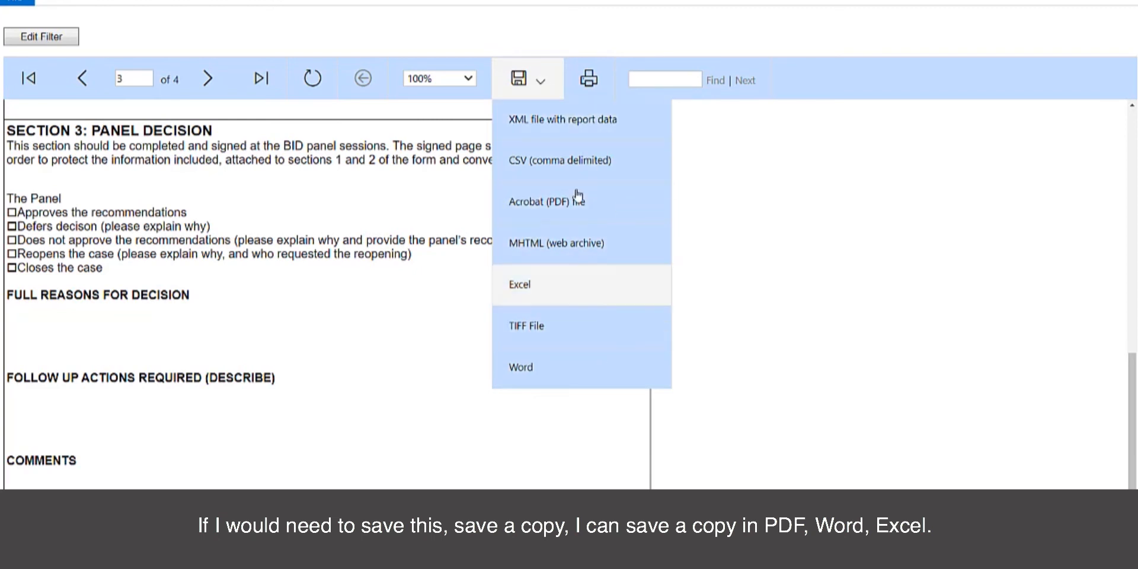
click(764, 206)
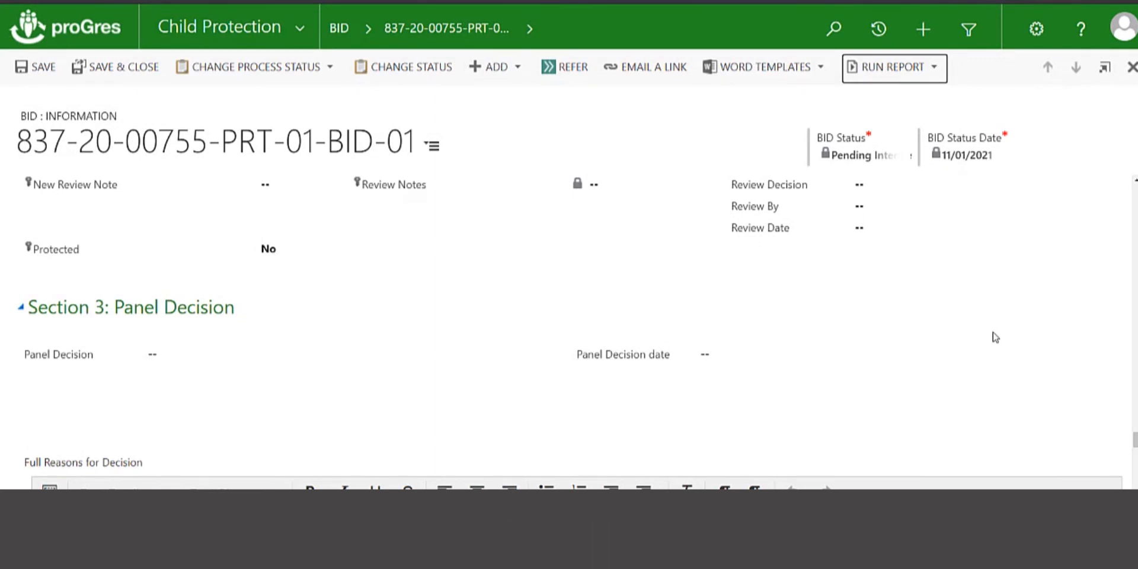
- Set the Panel Decision to Recommendation Approved with decision date 17/01/2021
scroll(995, 336, down, 2)
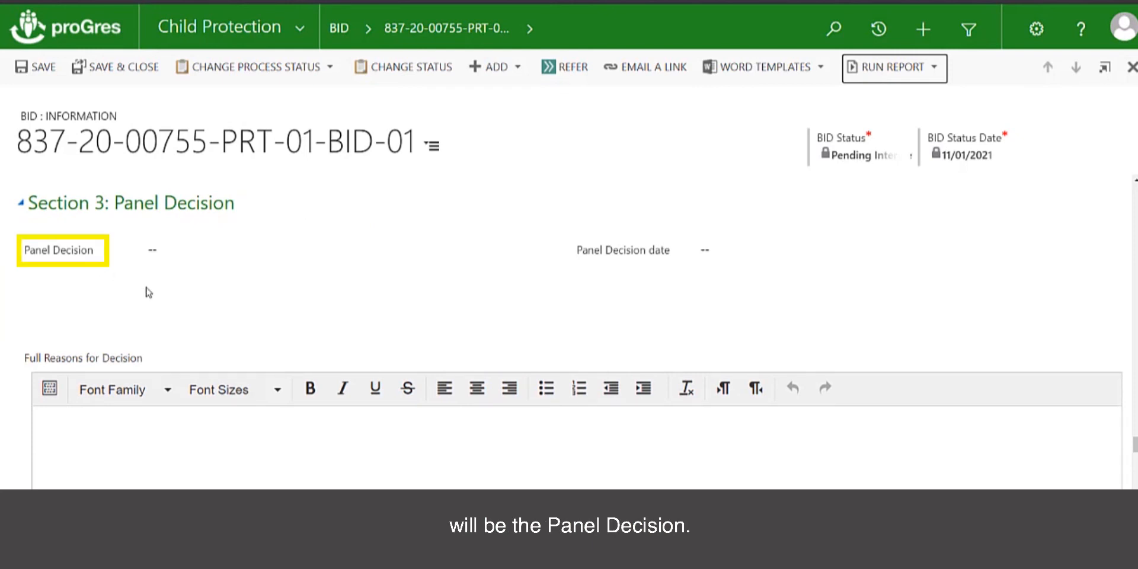
click(174, 249)
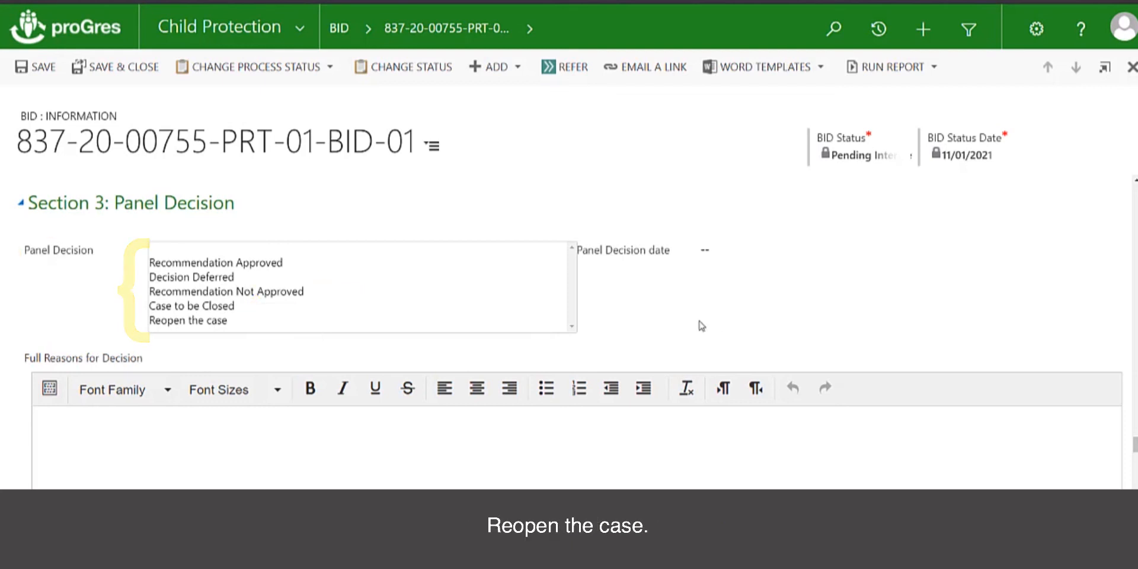
click(261, 263)
click(719, 250)
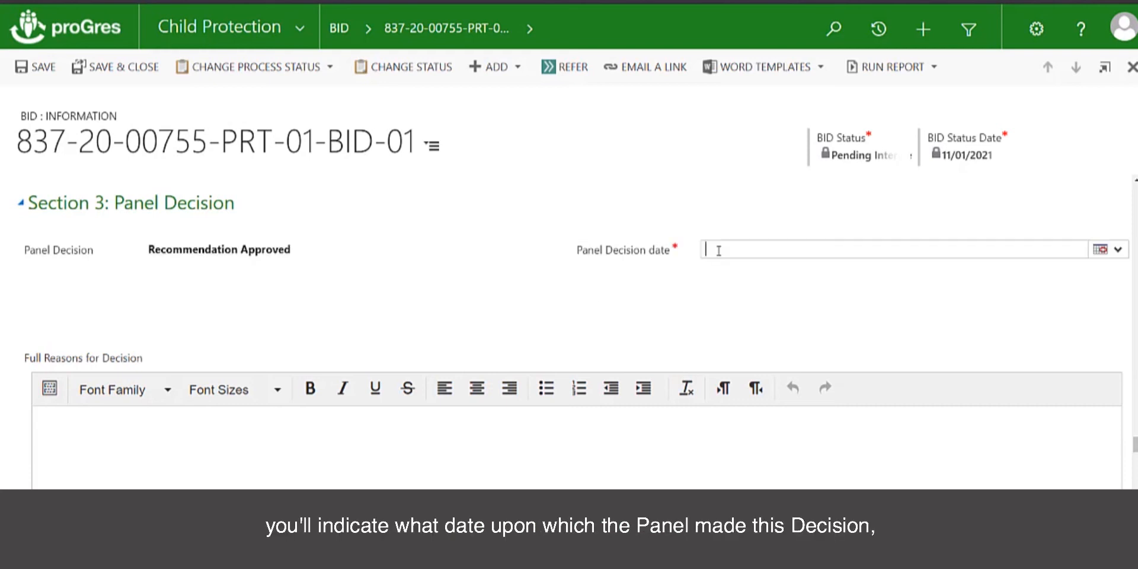
click(1100, 248)
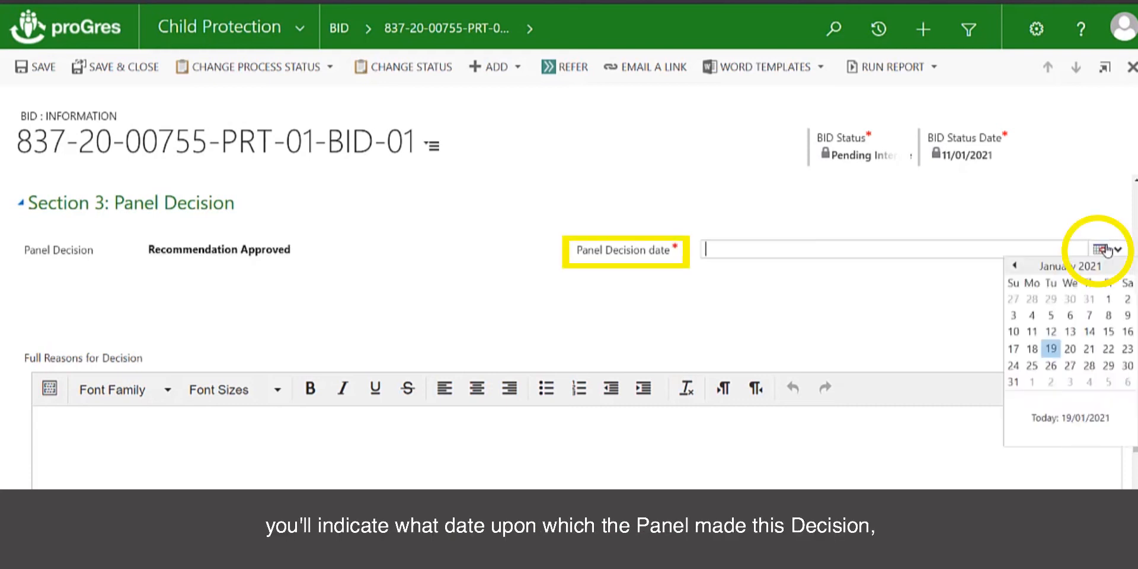
click(1014, 349)
click(894, 352)
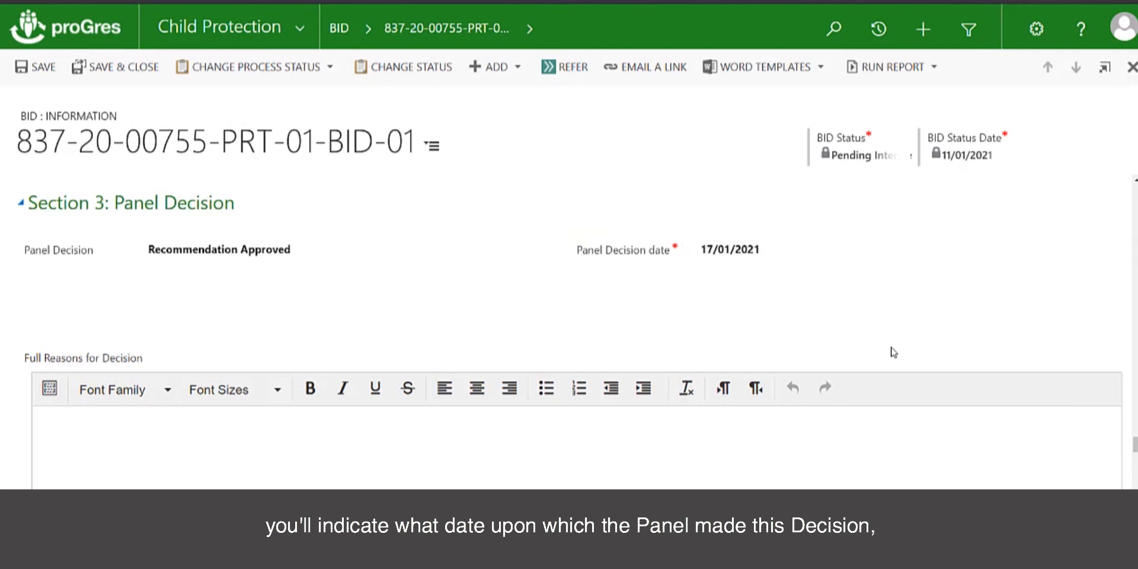
scroll(593, 347, down, 1)
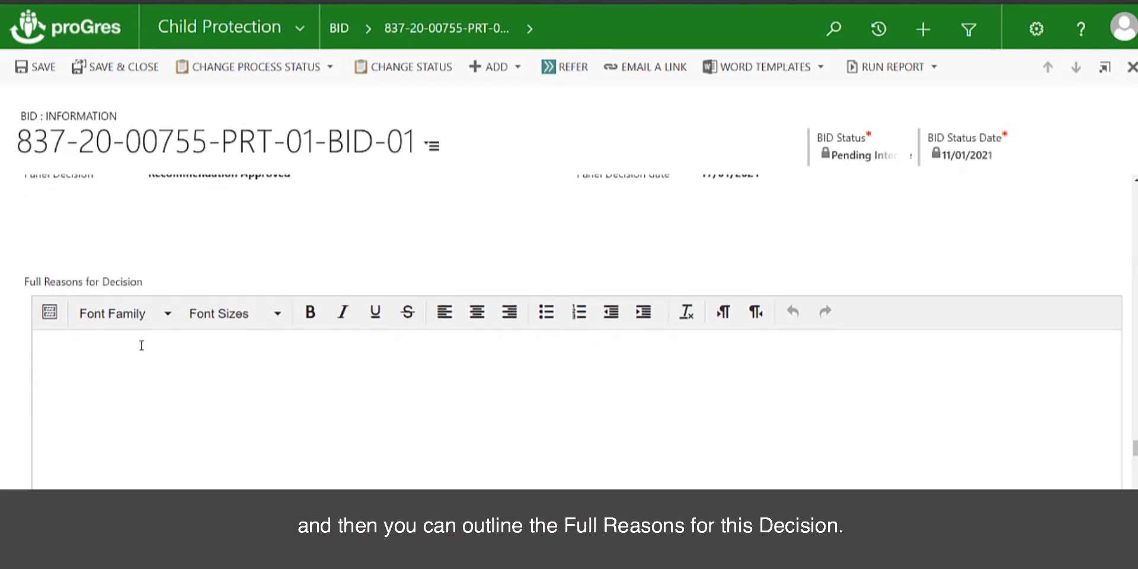
scroll(142, 345, up, 1)
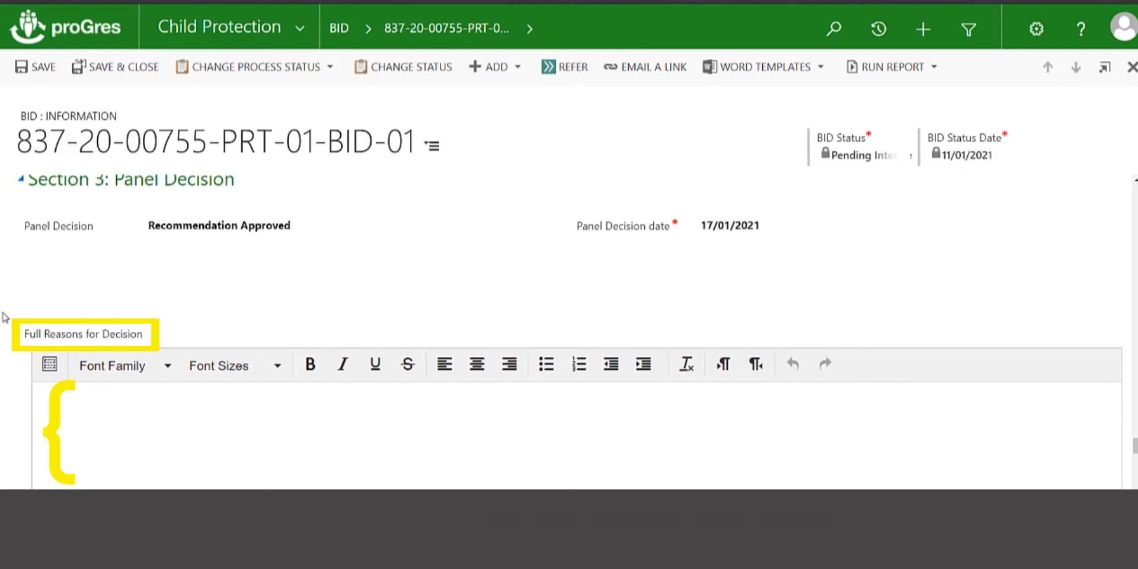
scroll(607, 251, down, 5)
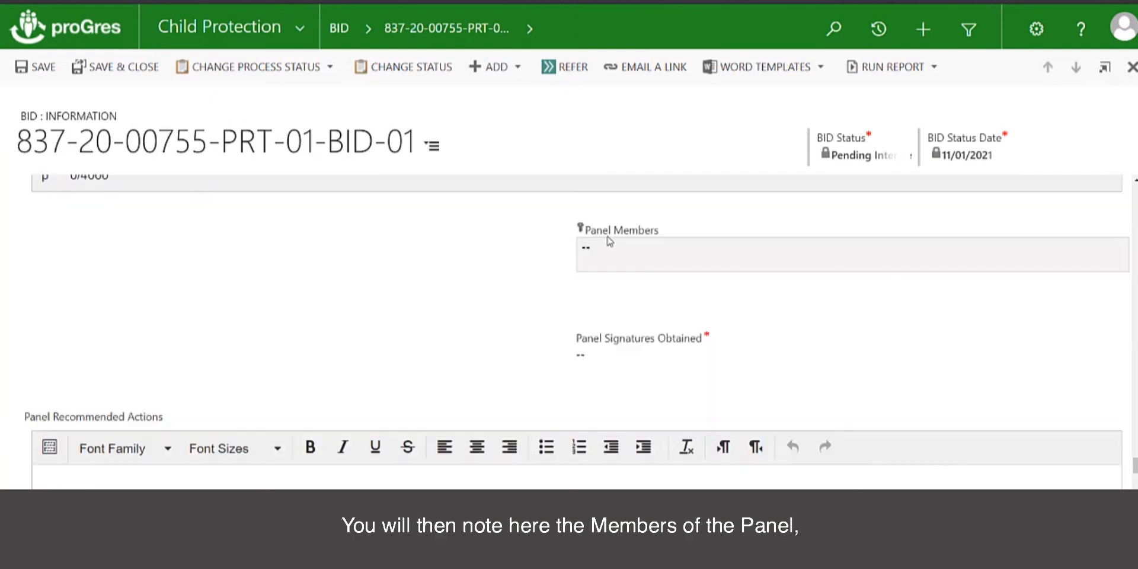
click(608, 252)
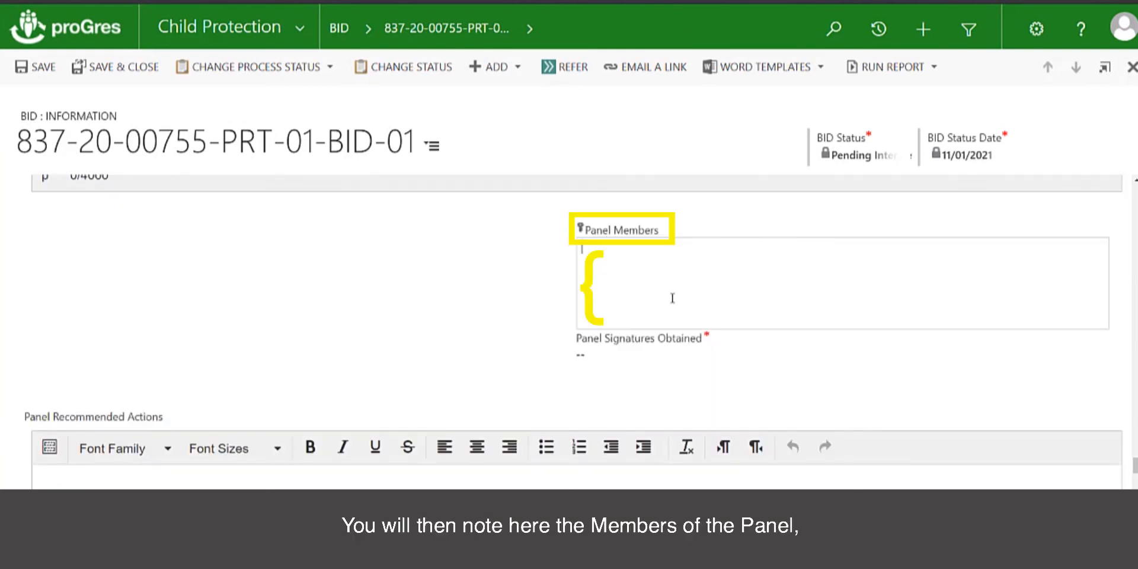
click(613, 360)
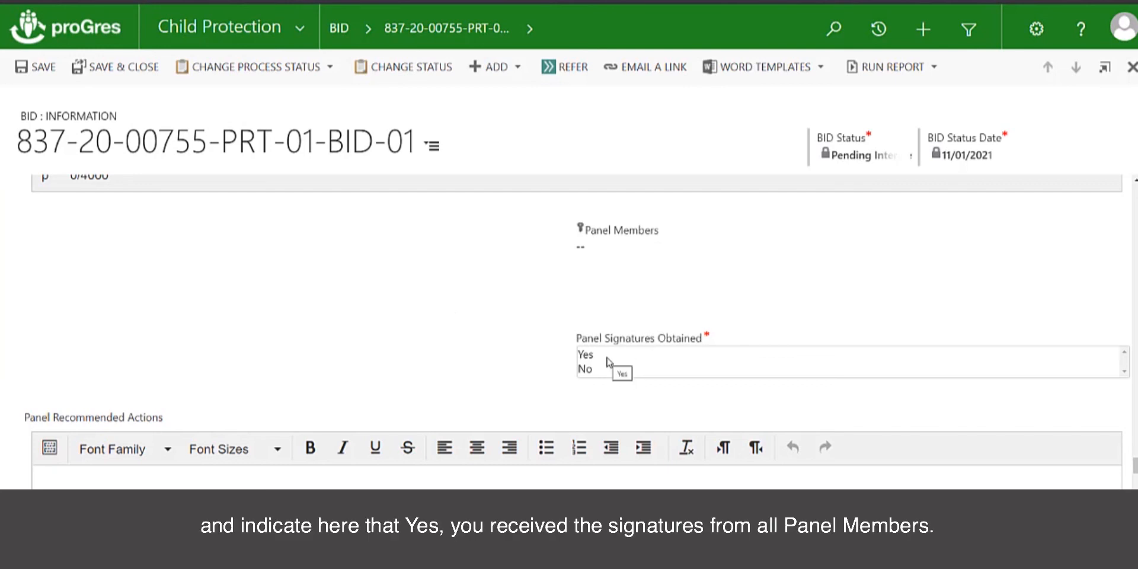
click(394, 339)
scroll(394, 338, down, 1)
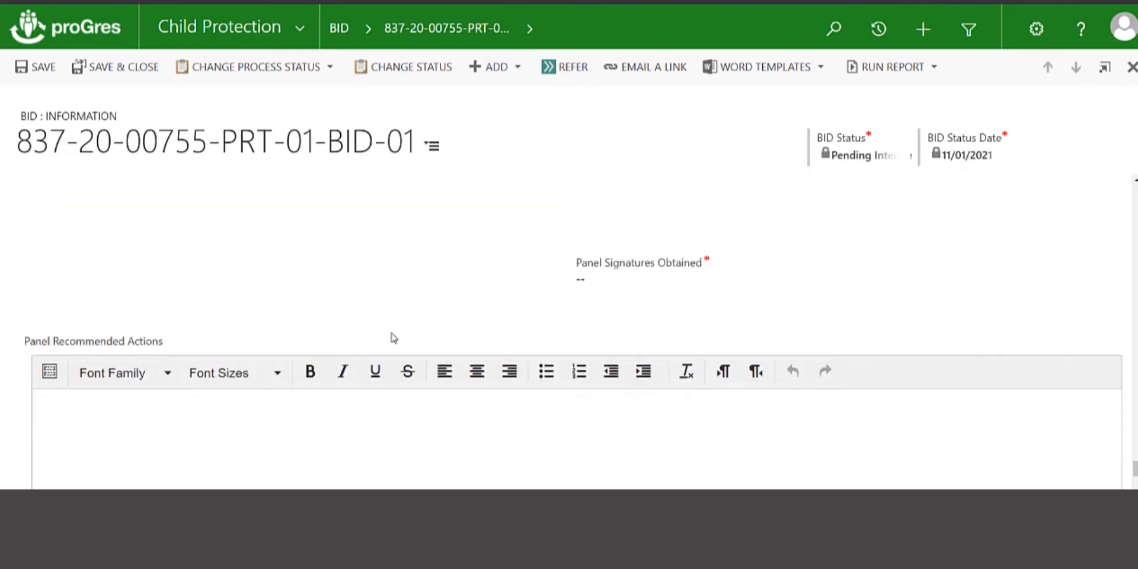
scroll(394, 338, down, 1)
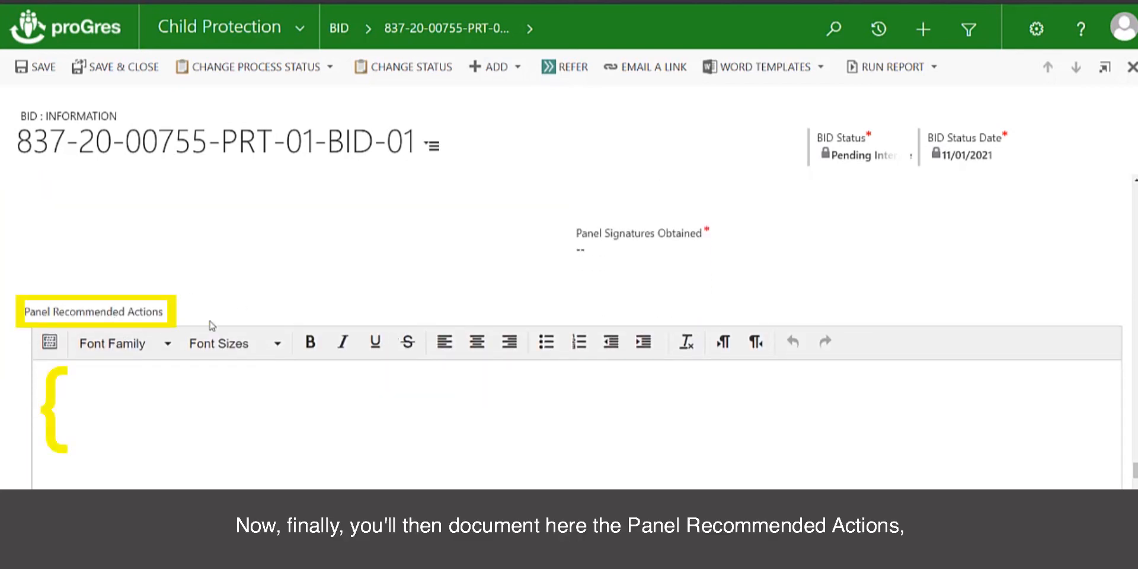
scroll(192, 408, down, 2)
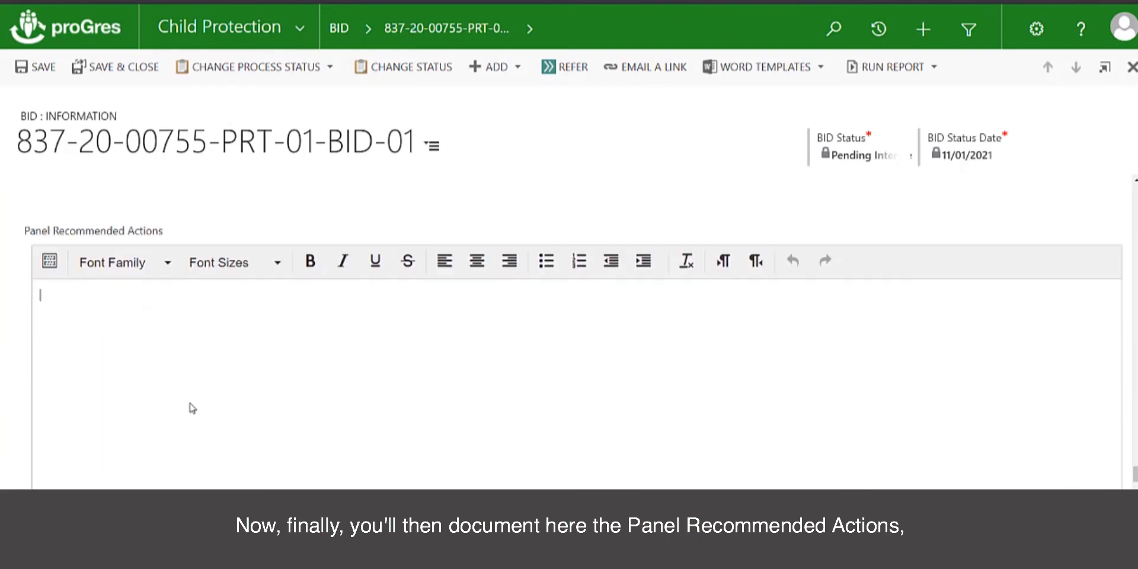
scroll(193, 407, down, 1)
scroll(193, 407, down, 4)
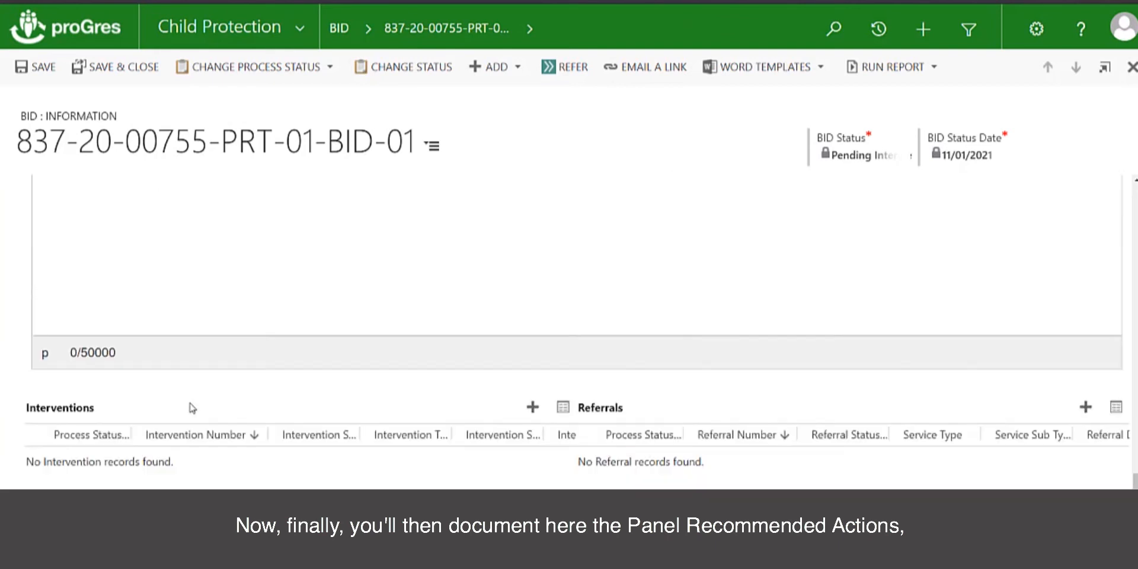
scroll(192, 408, up, 5)
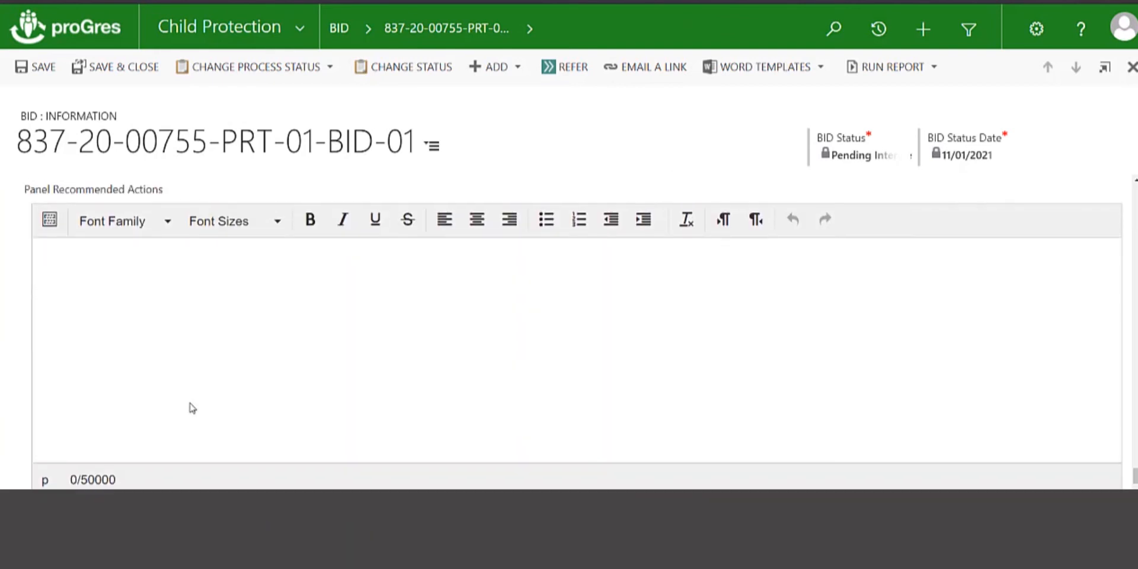
scroll(192, 408, down, 4)
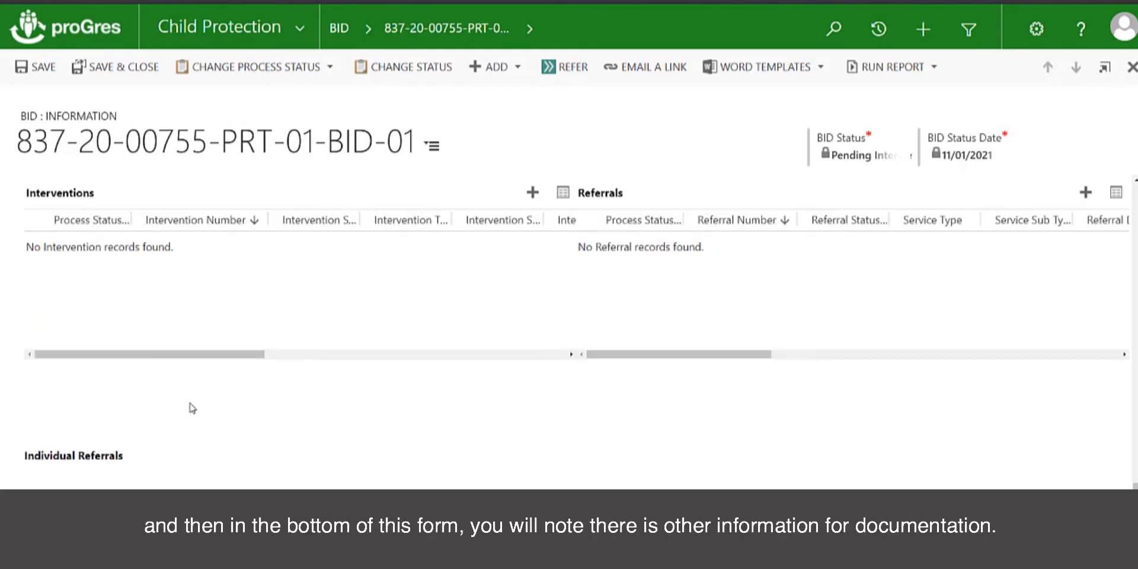
scroll(180, 318, up, 5)
scroll(184, 317, down, 2)
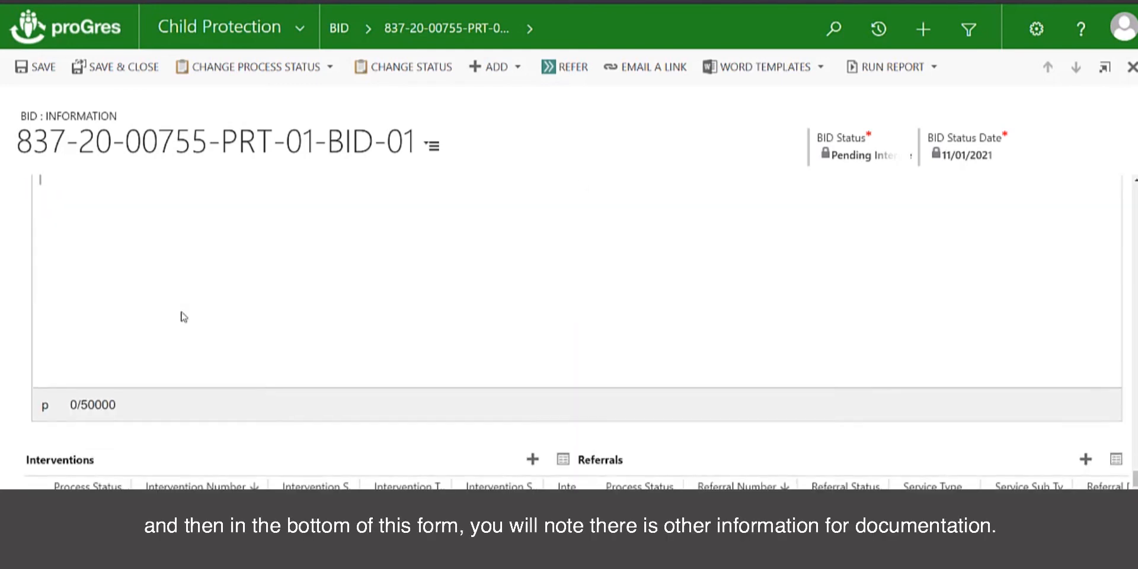
scroll(184, 318, down, 2)
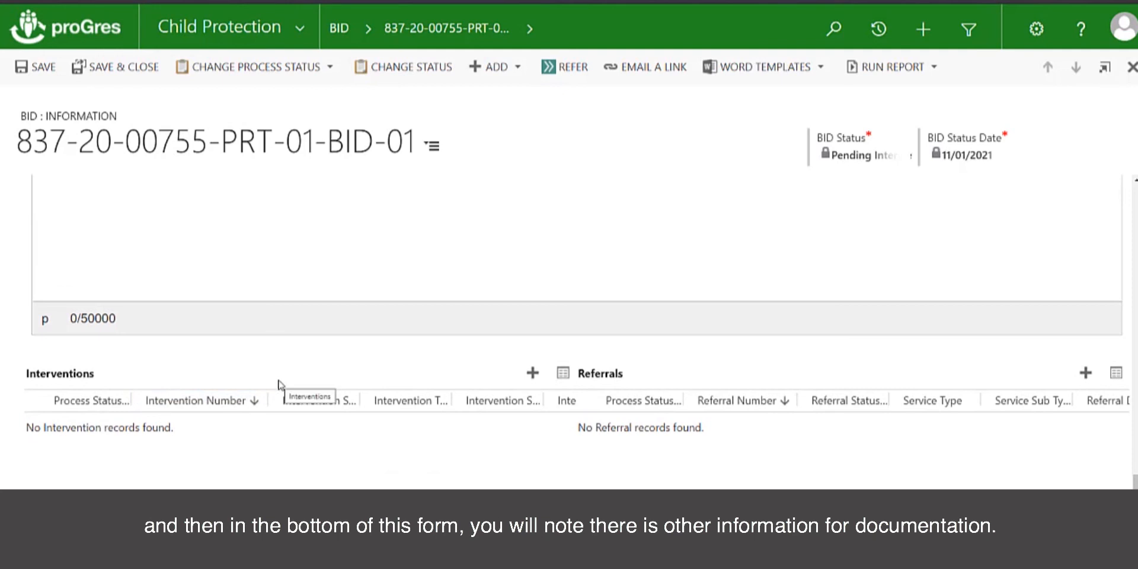
scroll(259, 379, down, 1)
scroll(258, 379, up, 4)
scroll(258, 379, down, 3)
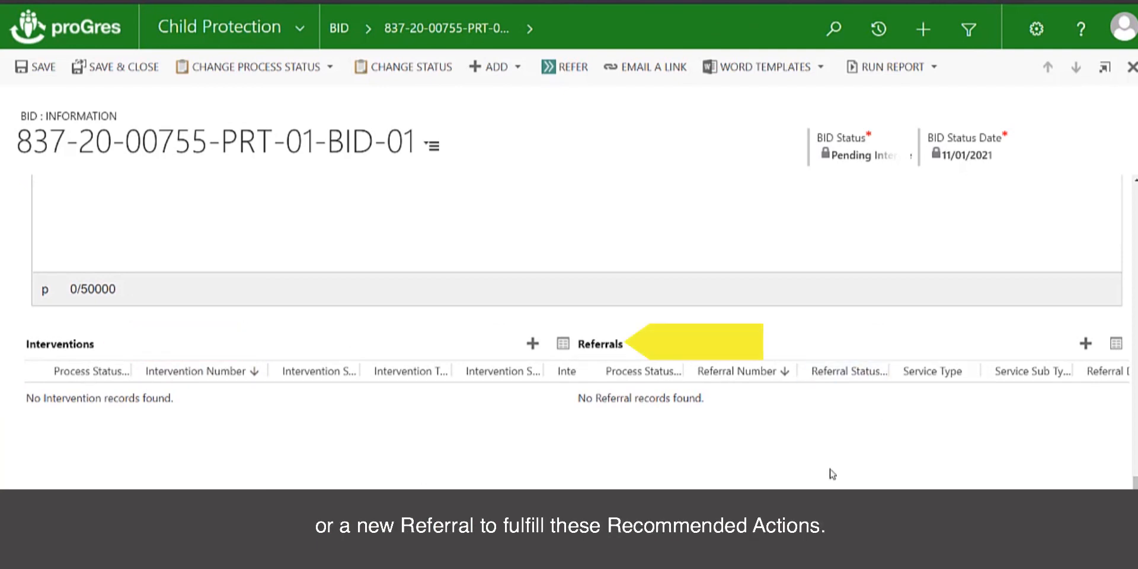
scroll(731, 289, up, 3)
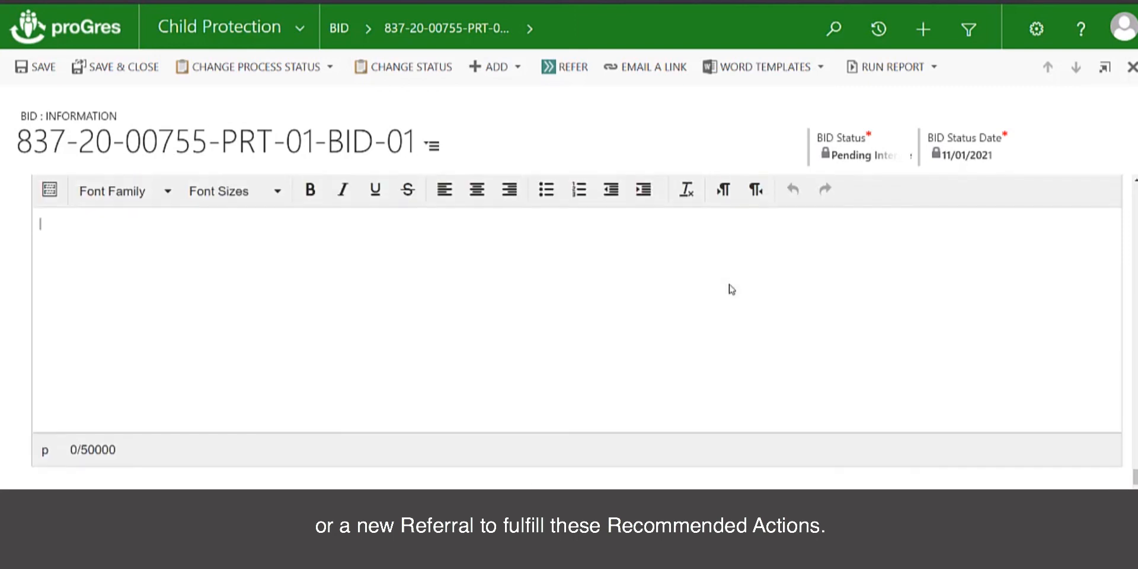
scroll(732, 289, up, 1)
scroll(731, 289, down, 3)
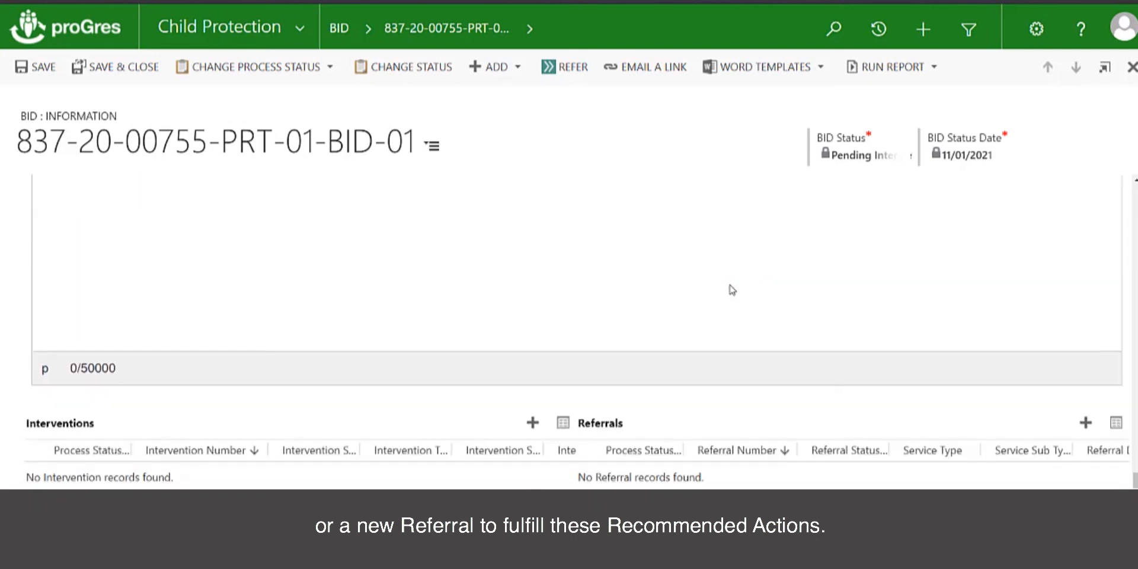
scroll(732, 289, down, 2)
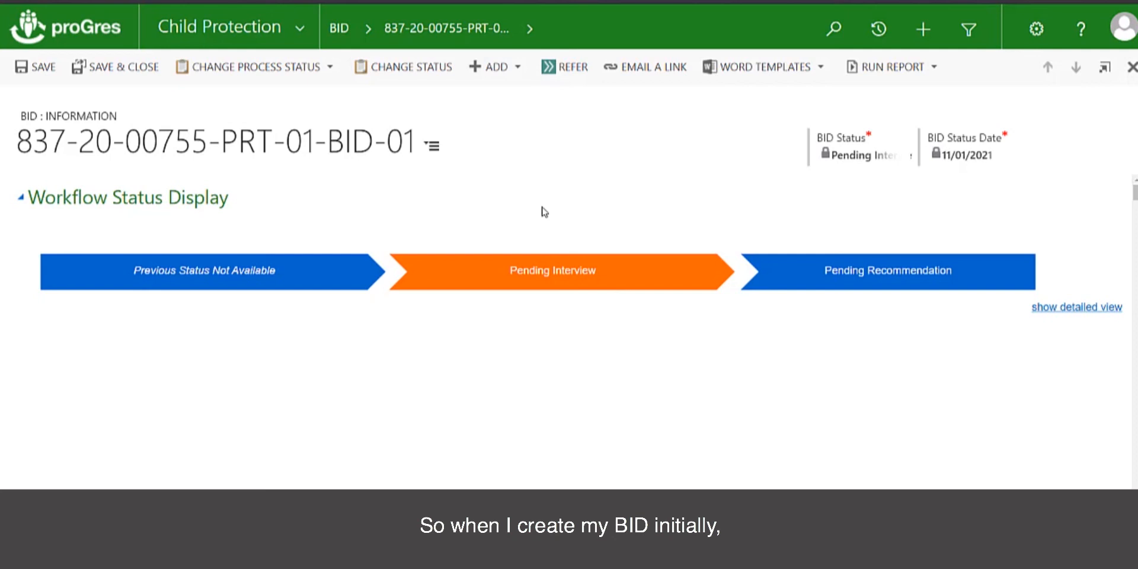
scroll(544, 212, down, 10)
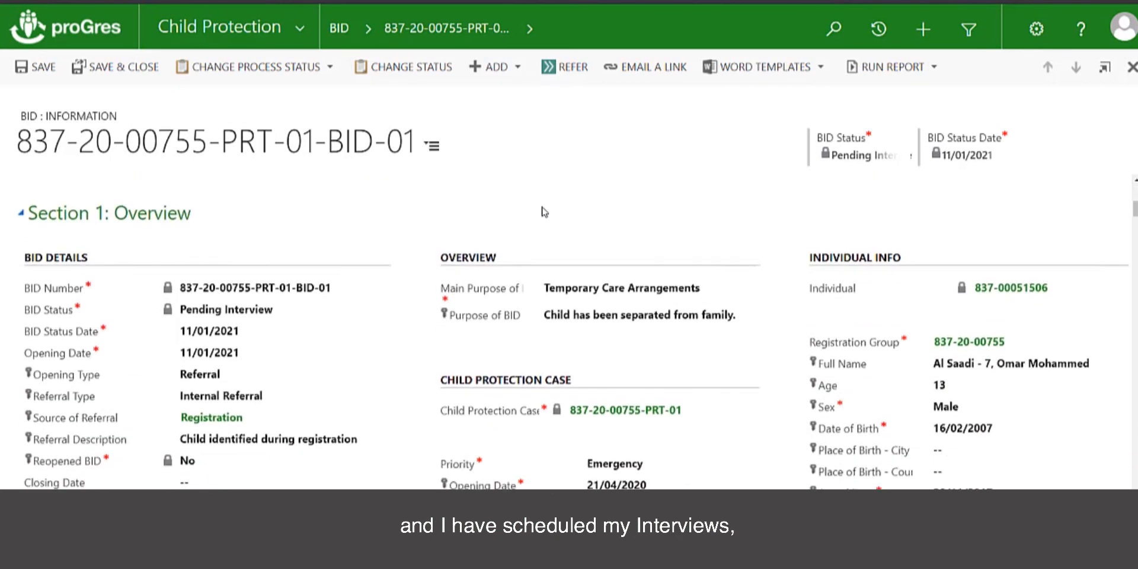
scroll(544, 212, down, 15)
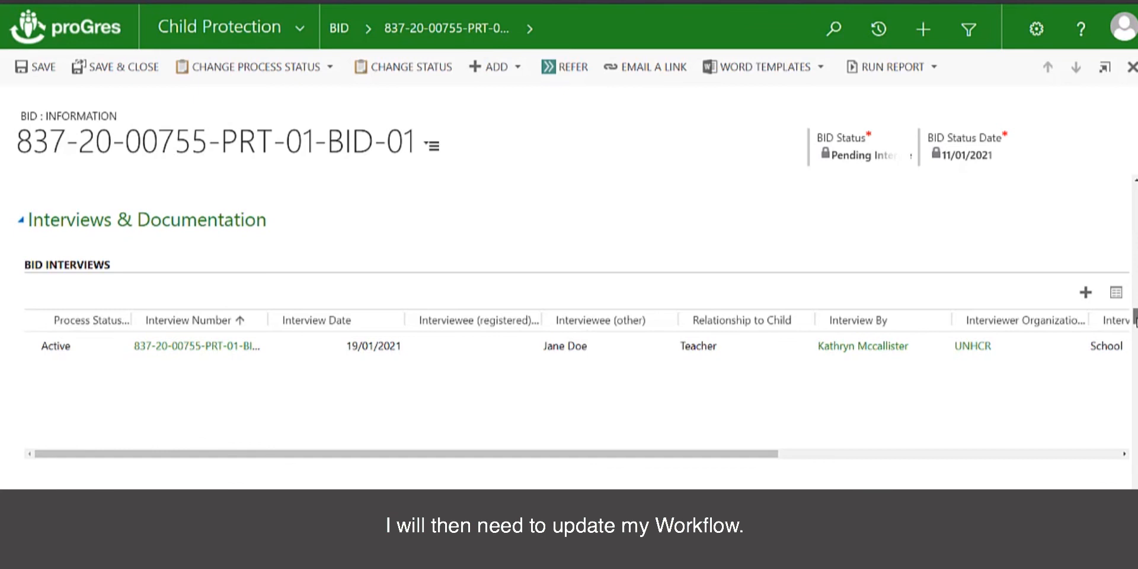
scroll(569, 331, up, 5)
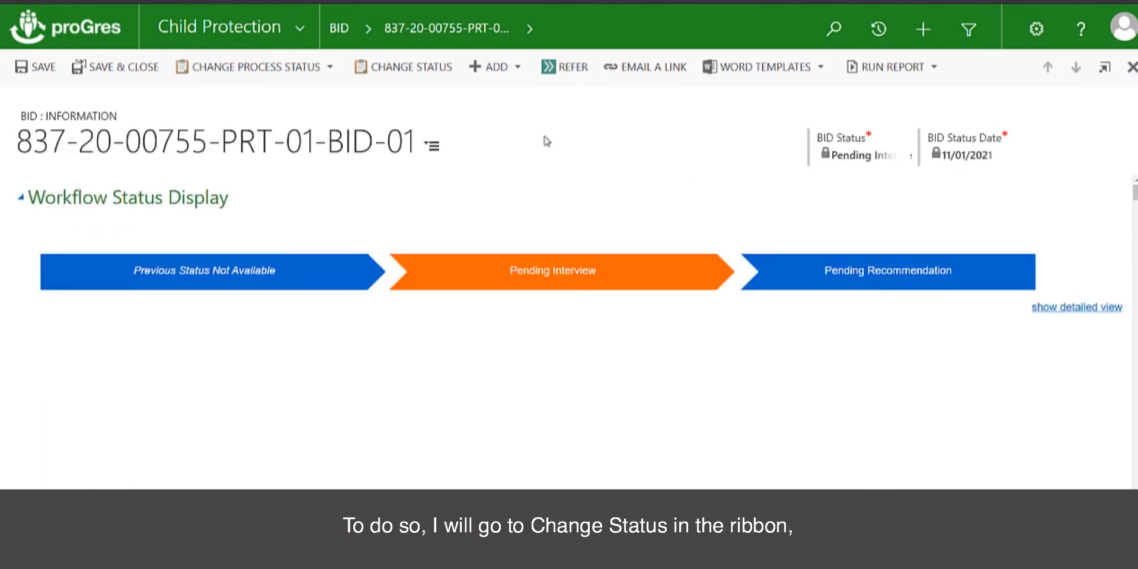
- Change the BID status to Pending Recommendation dated 12/01/2021, commenting 'All interviews have been completed'
click(426, 77)
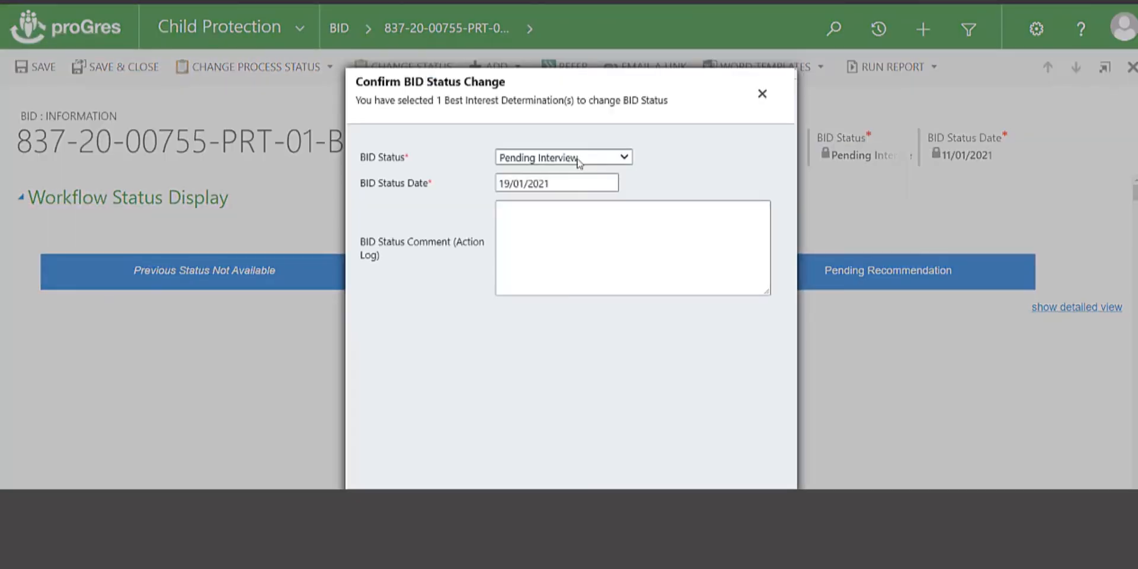
click(625, 159)
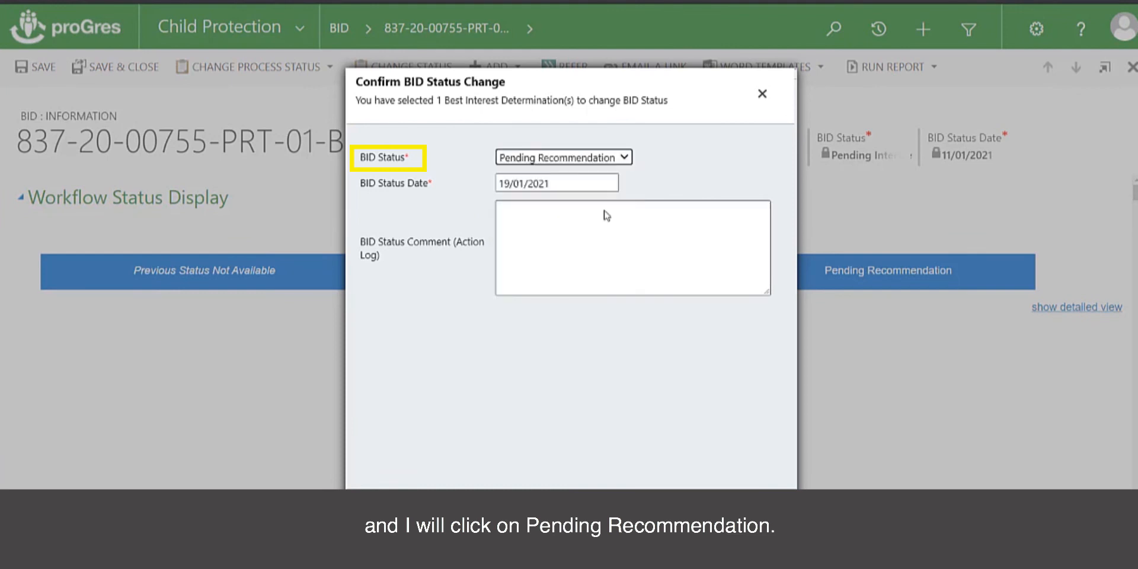
click(554, 183)
click(551, 298)
click(517, 221)
click(517, 220)
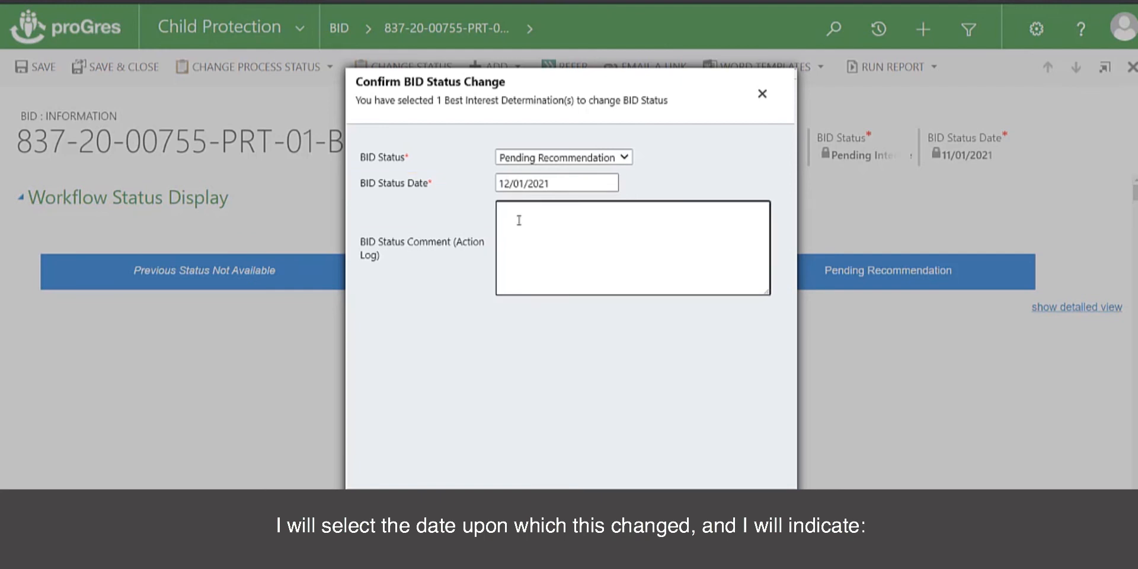
text(All)
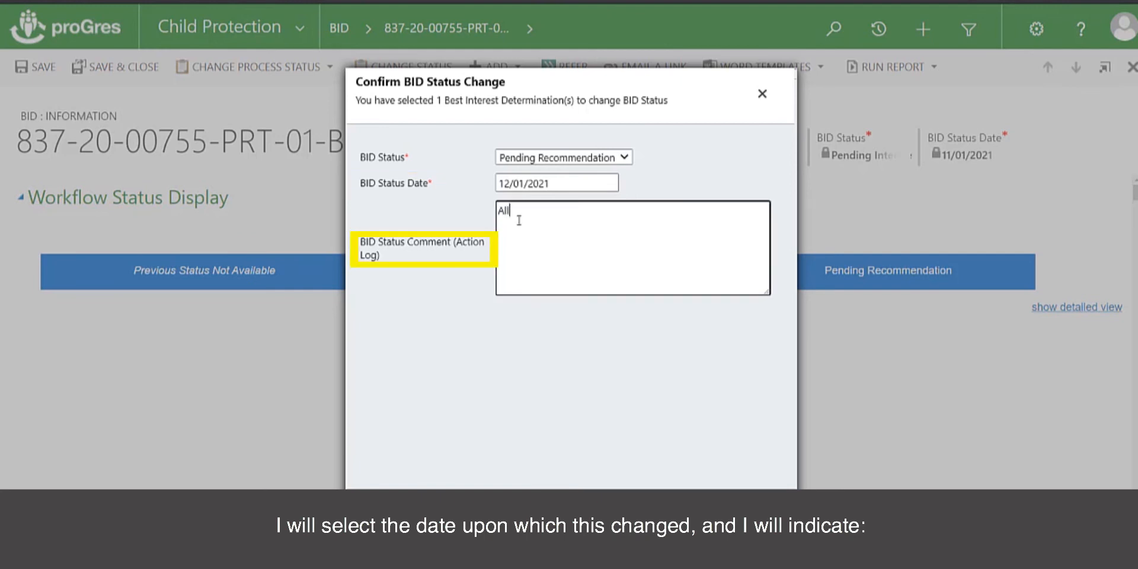
text( interviews have)
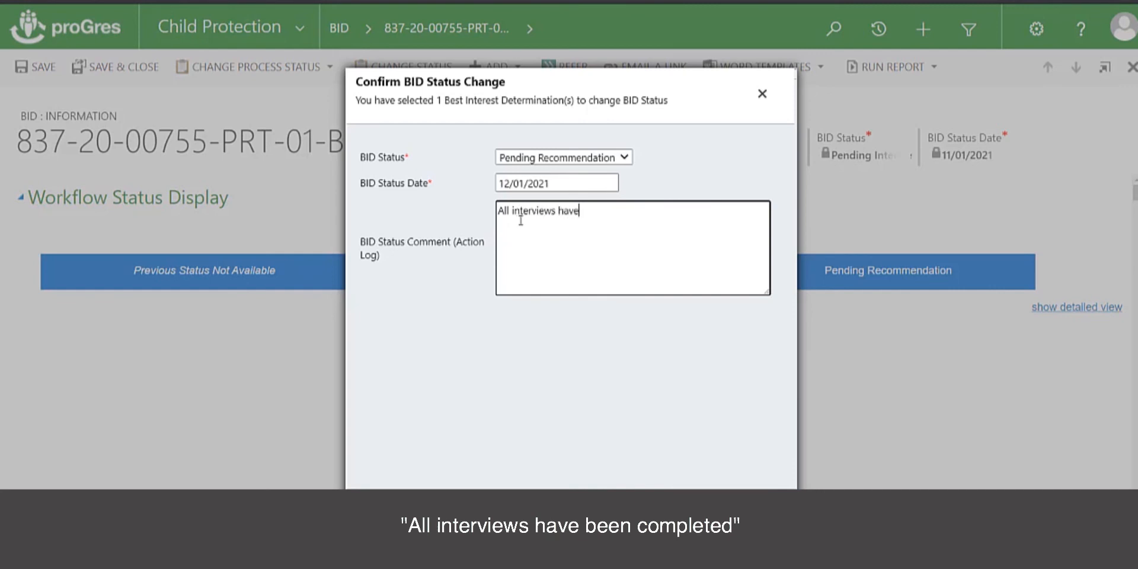
text( been completed)
click(670, 517)
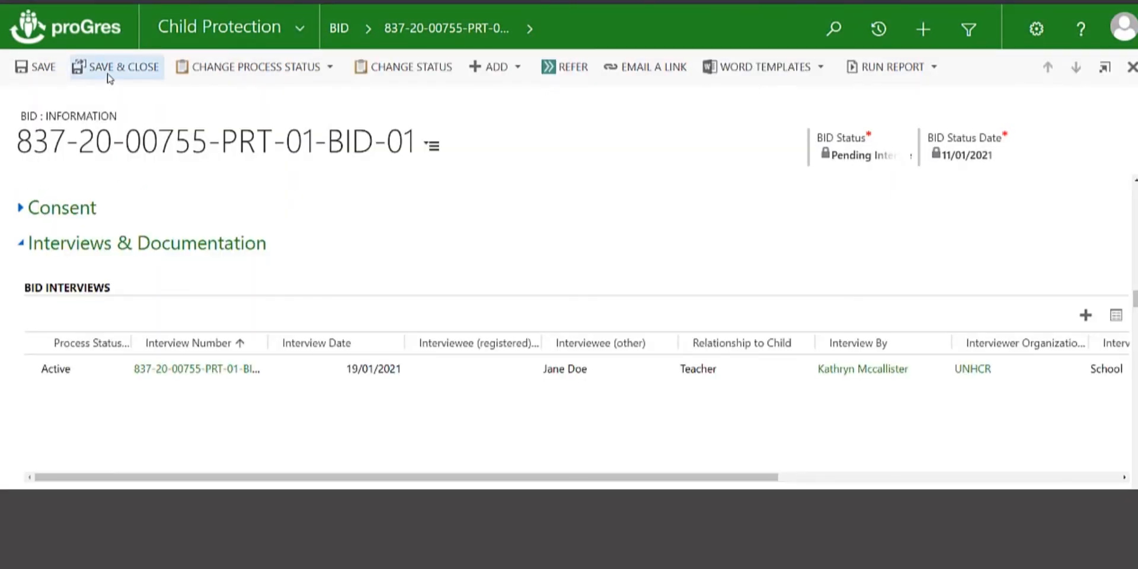
- Save and close the BID, then scroll the case form down to its BIA & BID list
click(110, 79)
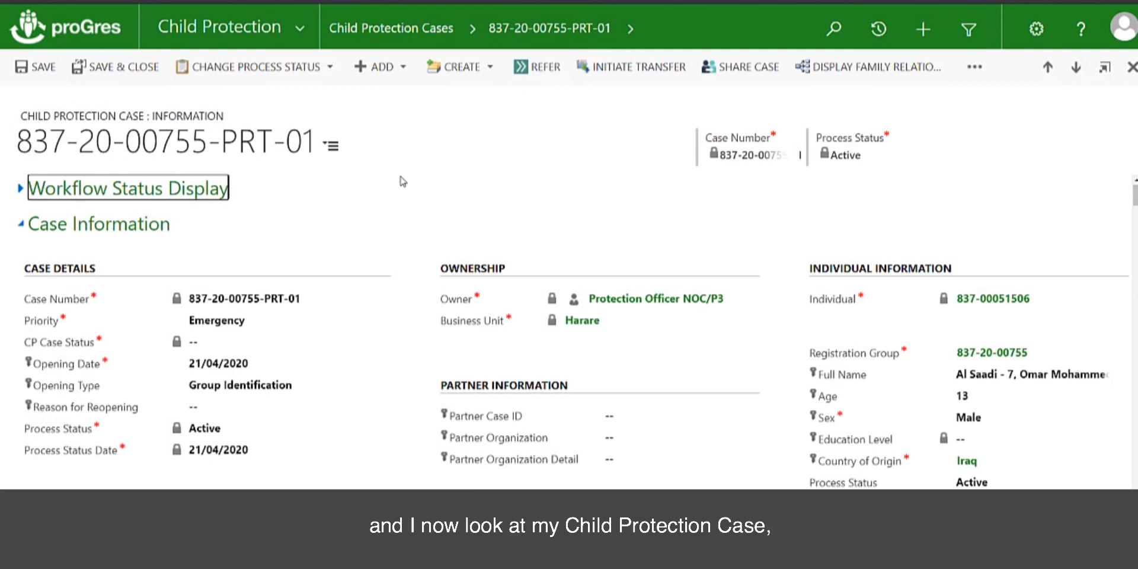
scroll(399, 191, down, 5)
scroll(400, 193, down, 15)
scroll(399, 193, down, 10)
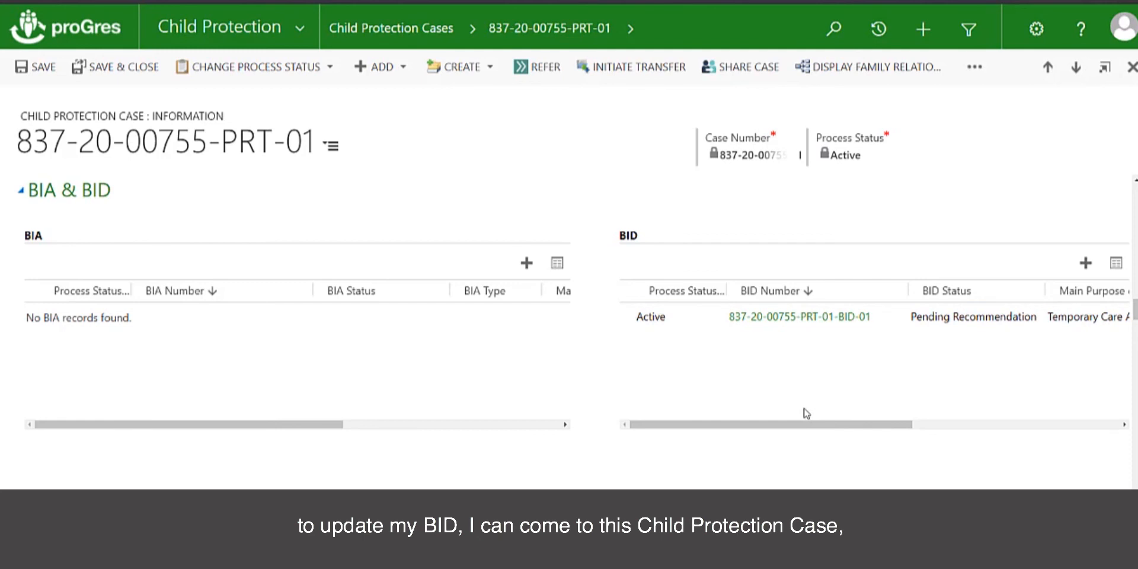
- Reopen BID-01 from the case and begin typing 'recommend to find perman' as the Final Recommendation
click(800, 317)
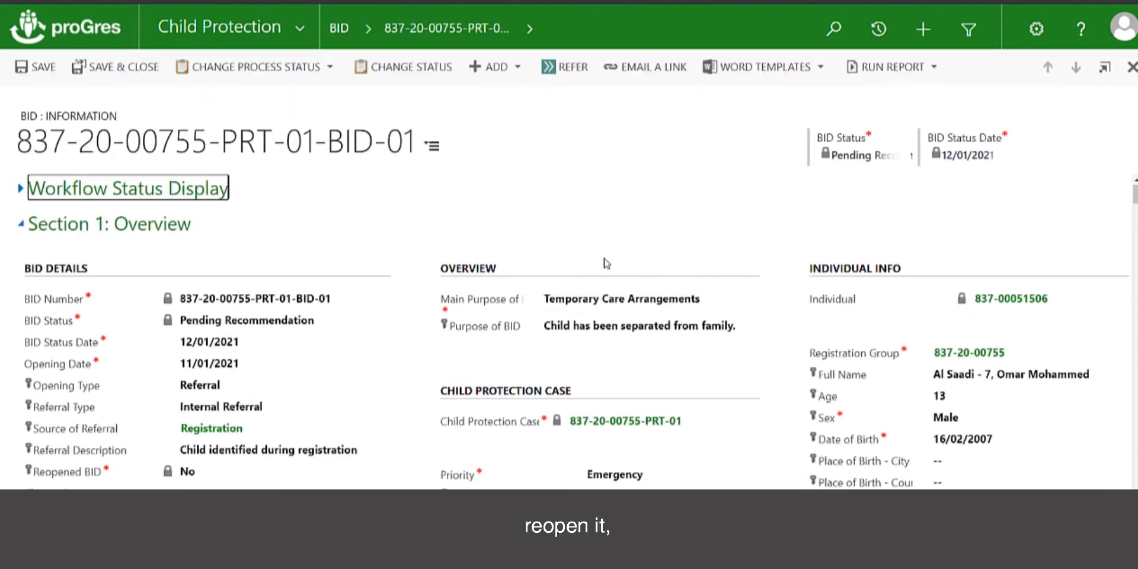
scroll(611, 219, down, 10)
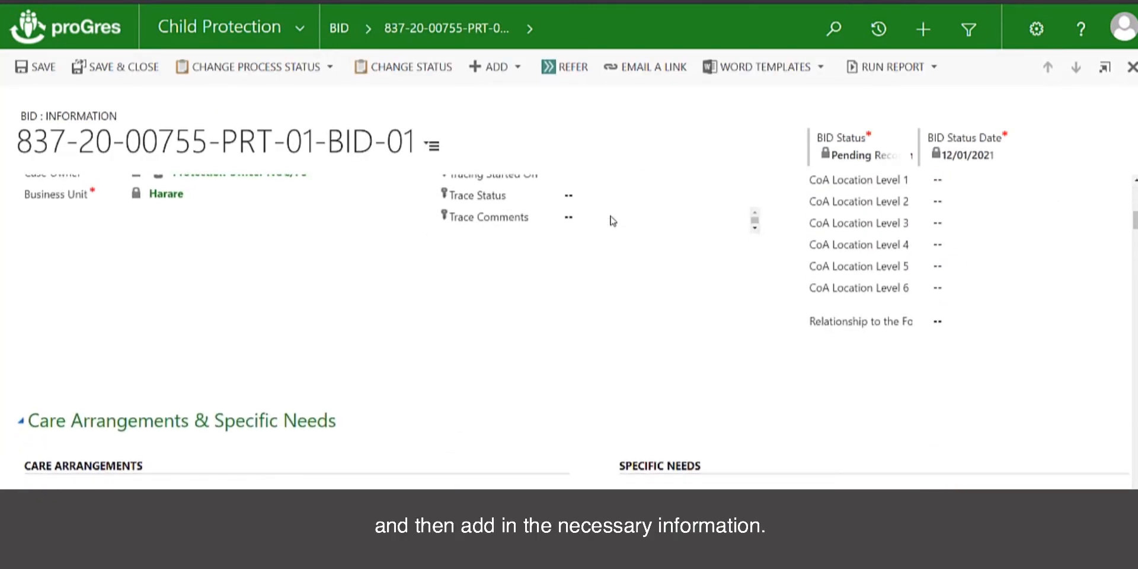
scroll(588, 354, down, 15)
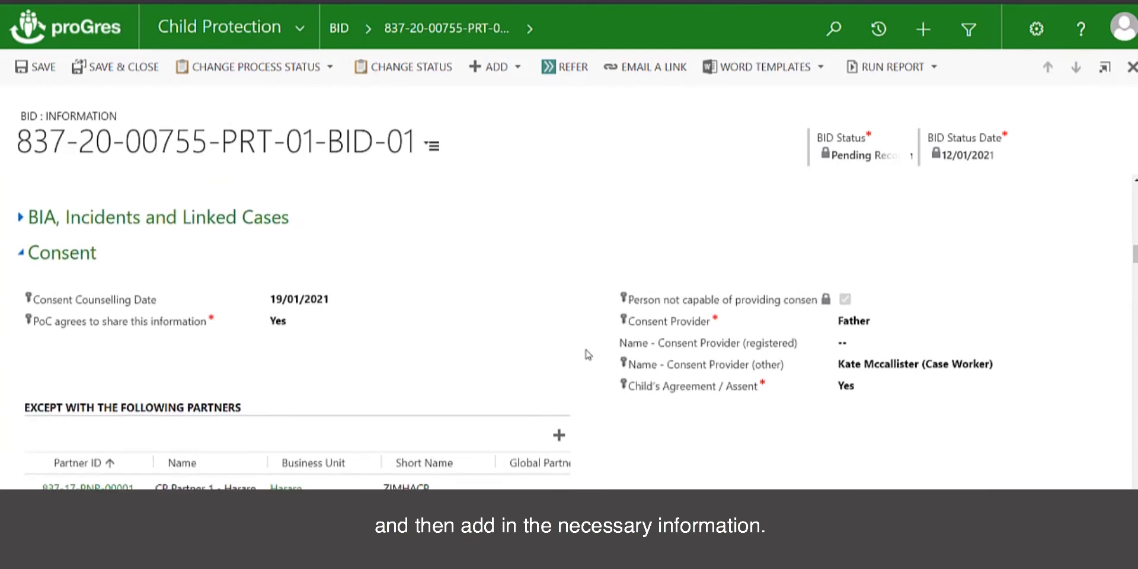
scroll(587, 355, down, 5)
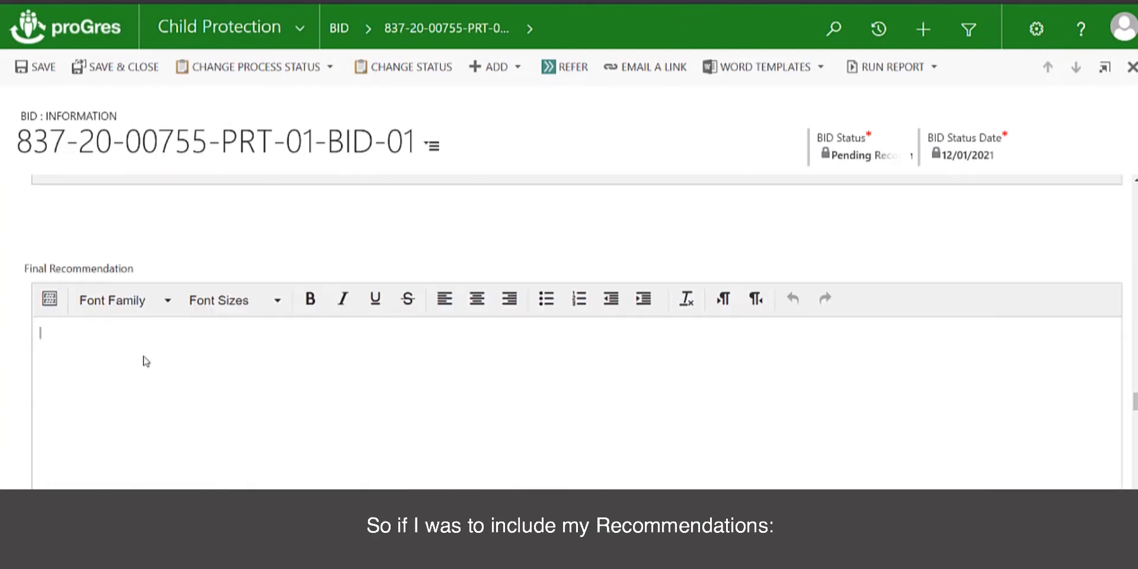
text(recomm)
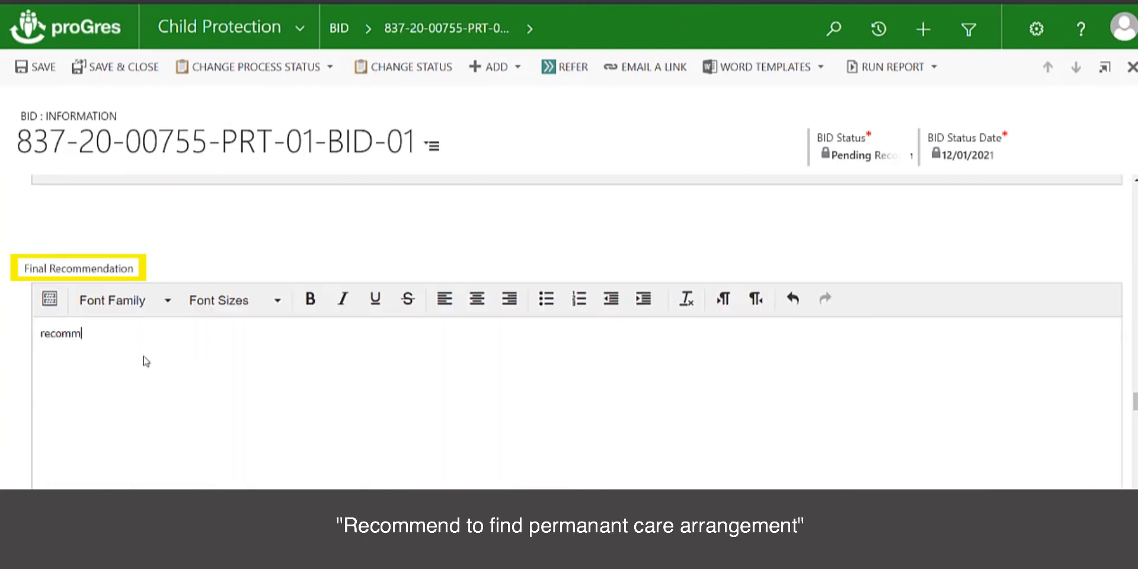
text(end to find permanant care arrangement)
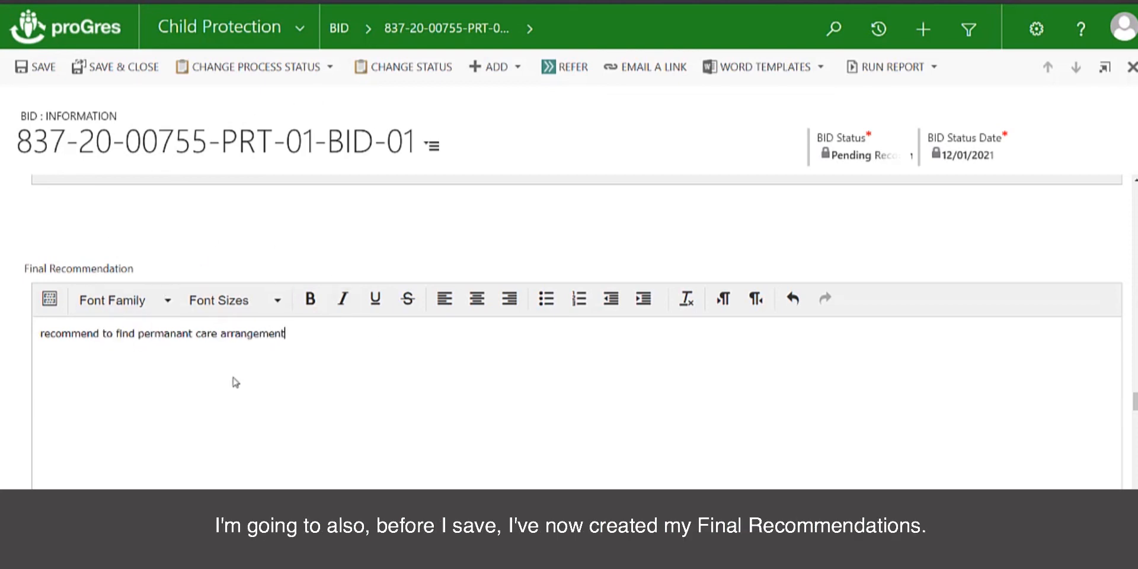
- Change the BID status to Pending Review dated 13/01/2021, commenting 'Please review recommnedations by the 15t'
click(396, 79)
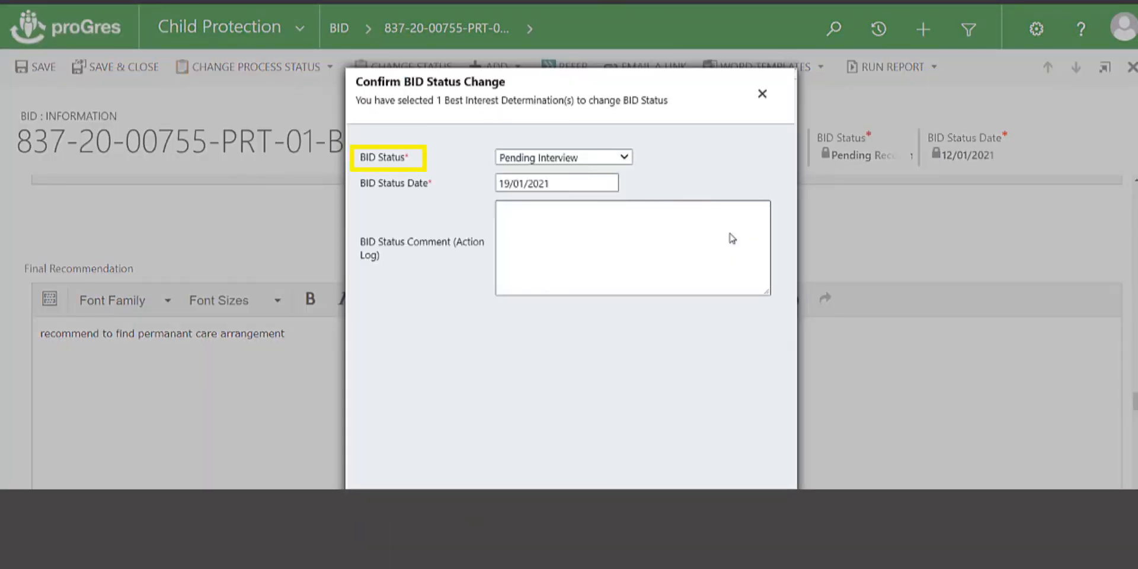
click(627, 162)
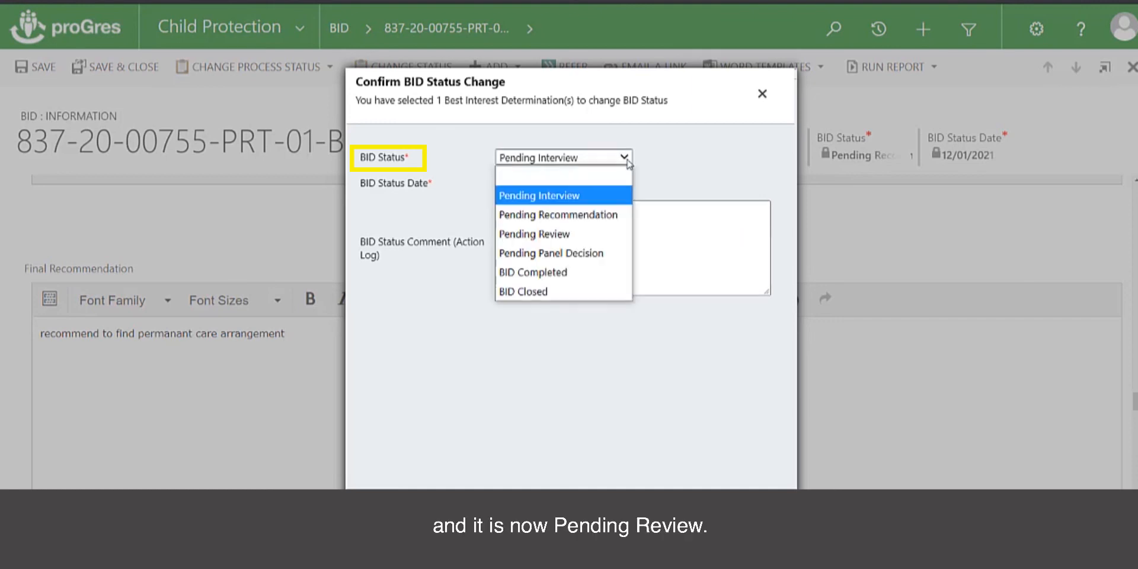
click(580, 234)
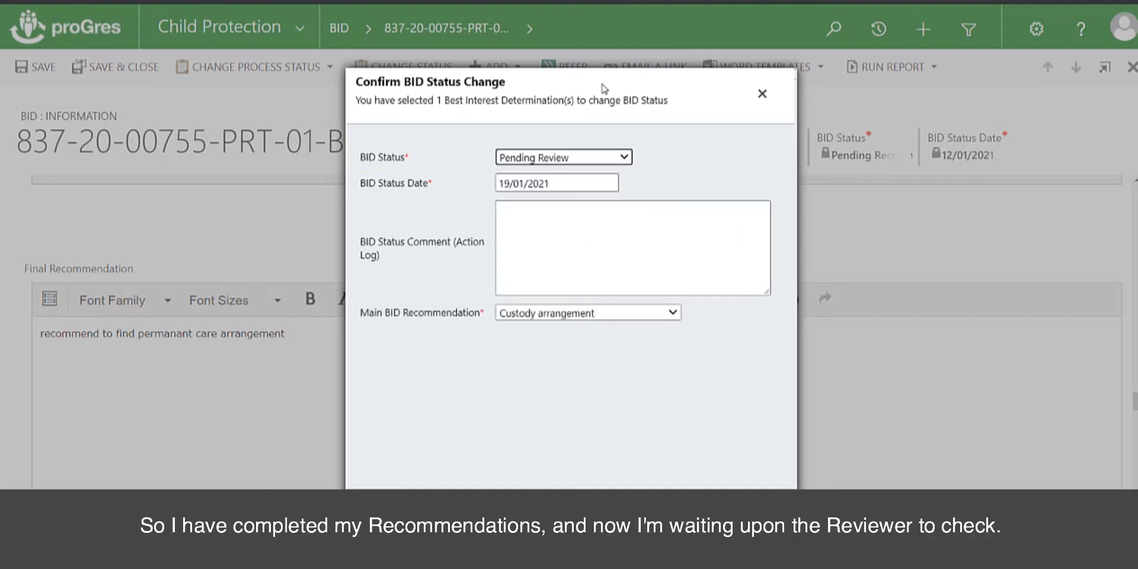
click(538, 183)
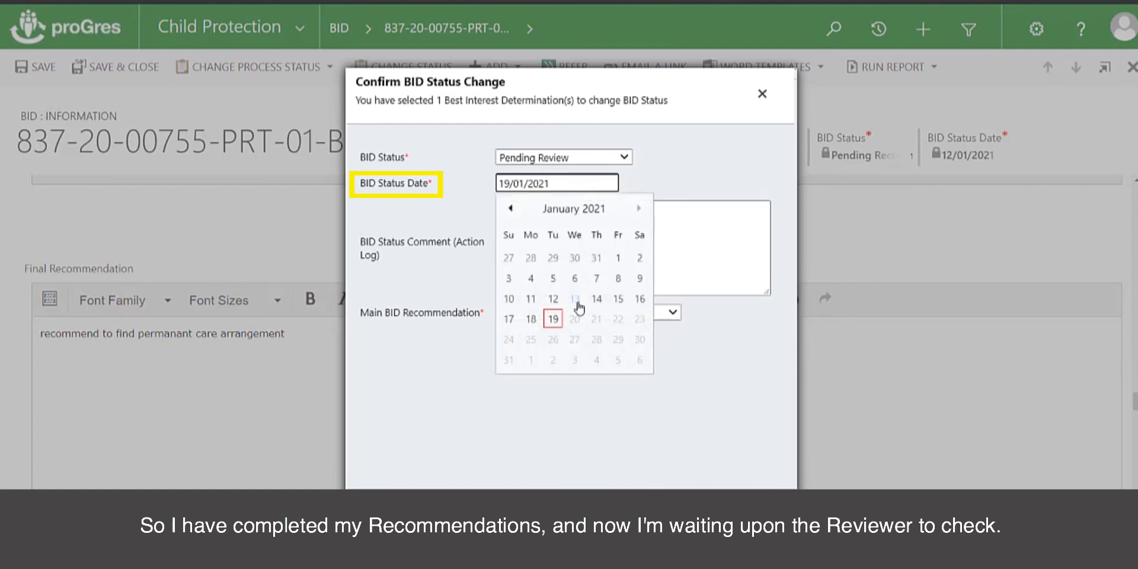
click(574, 299)
click(531, 225)
text(Please rev)
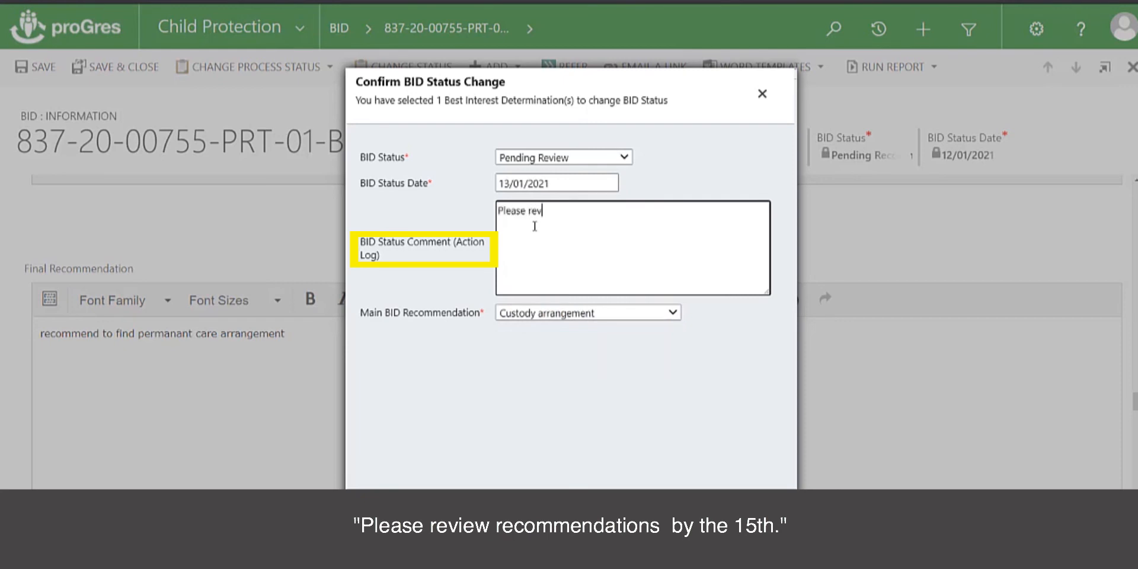
text(iew recommnedations )
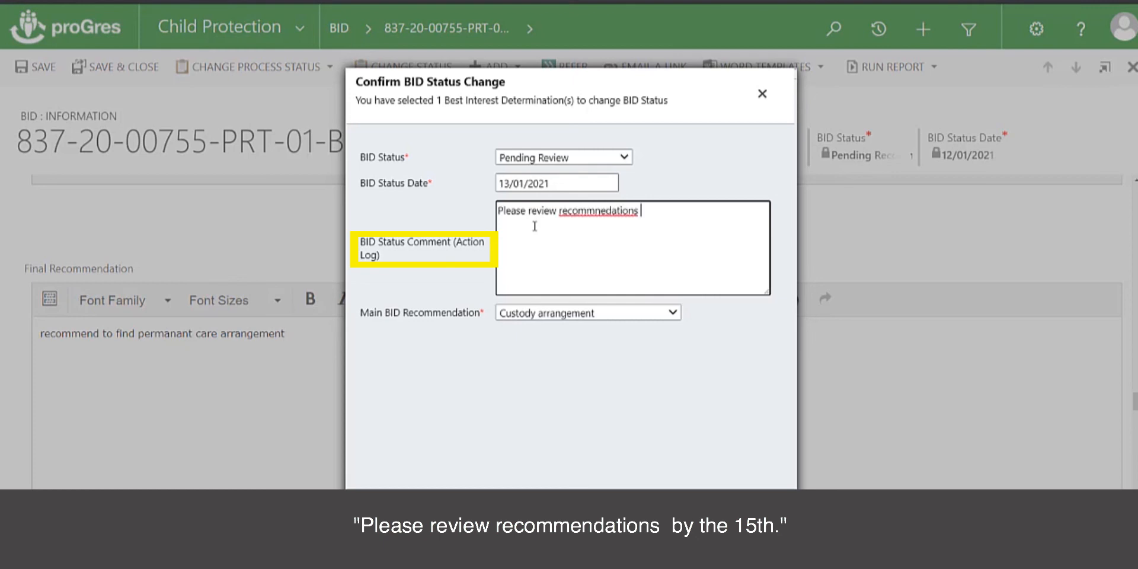
text(by the 15t)
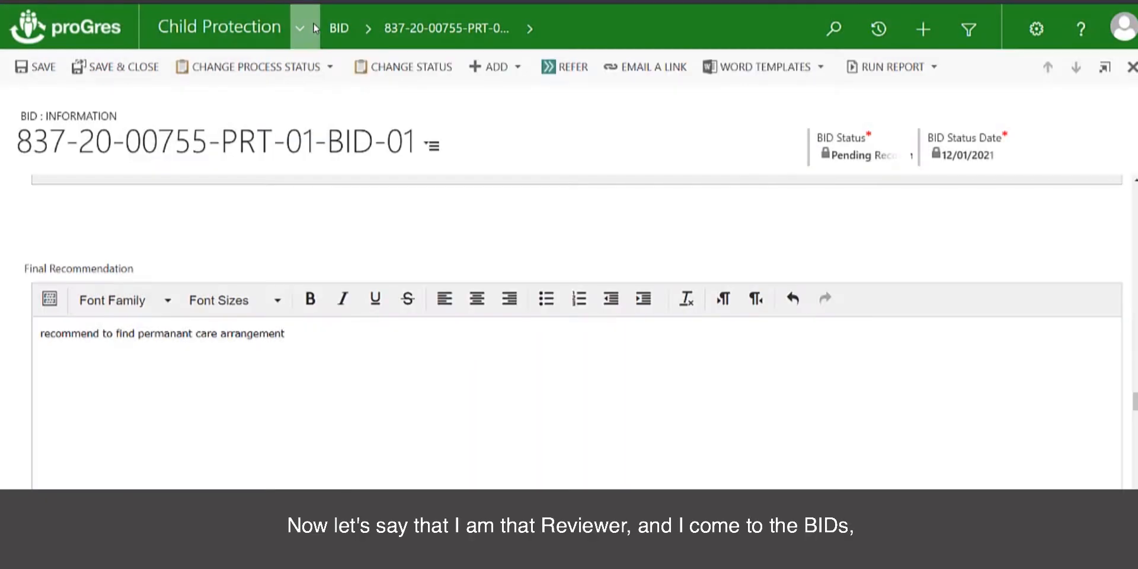
click(314, 26)
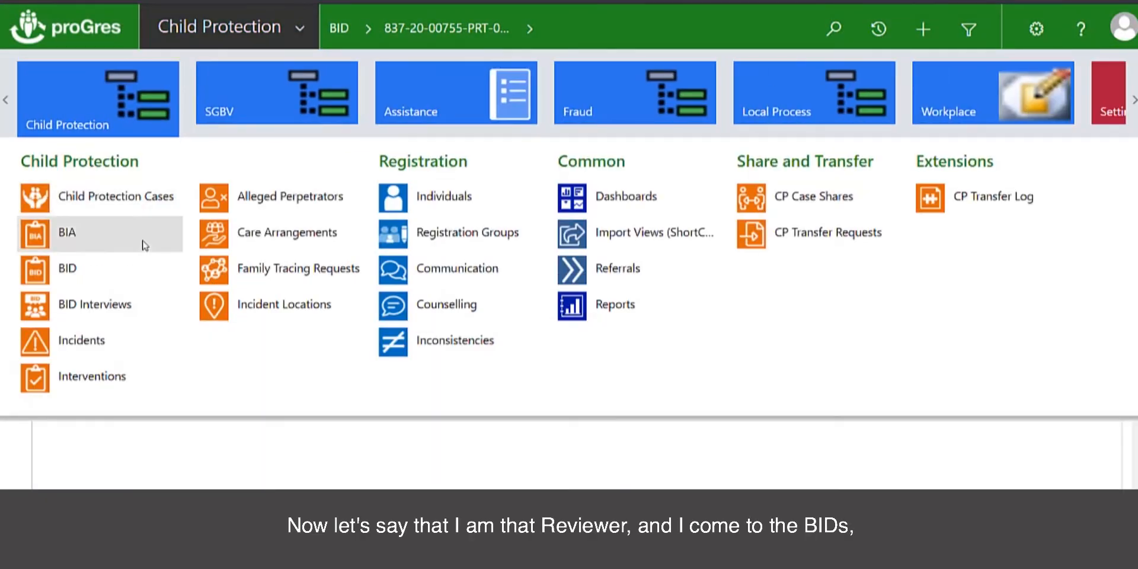
click(112, 280)
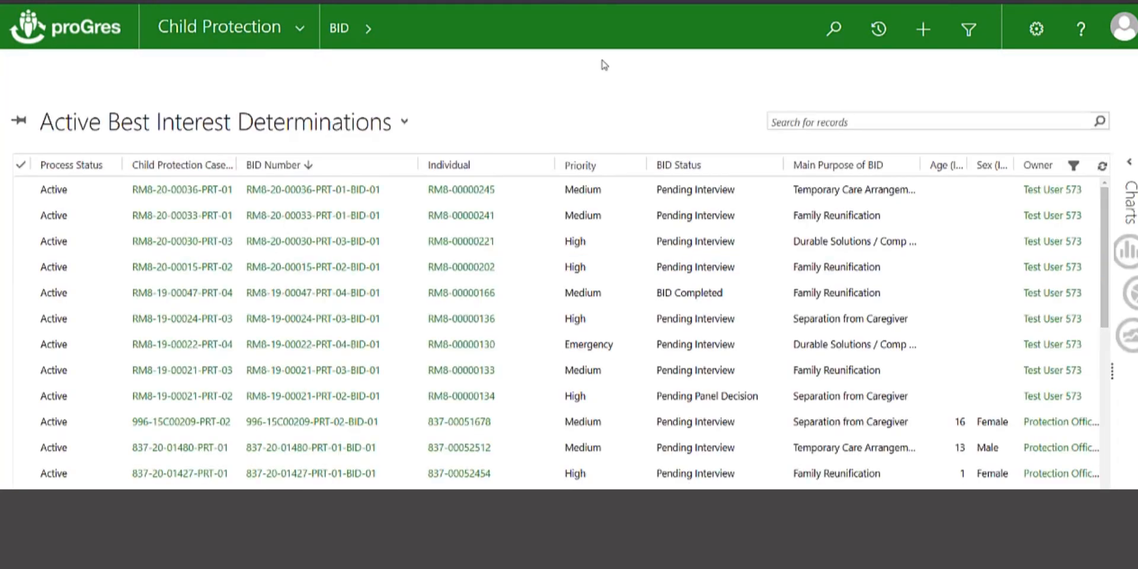
click(886, 119)
click(870, 121)
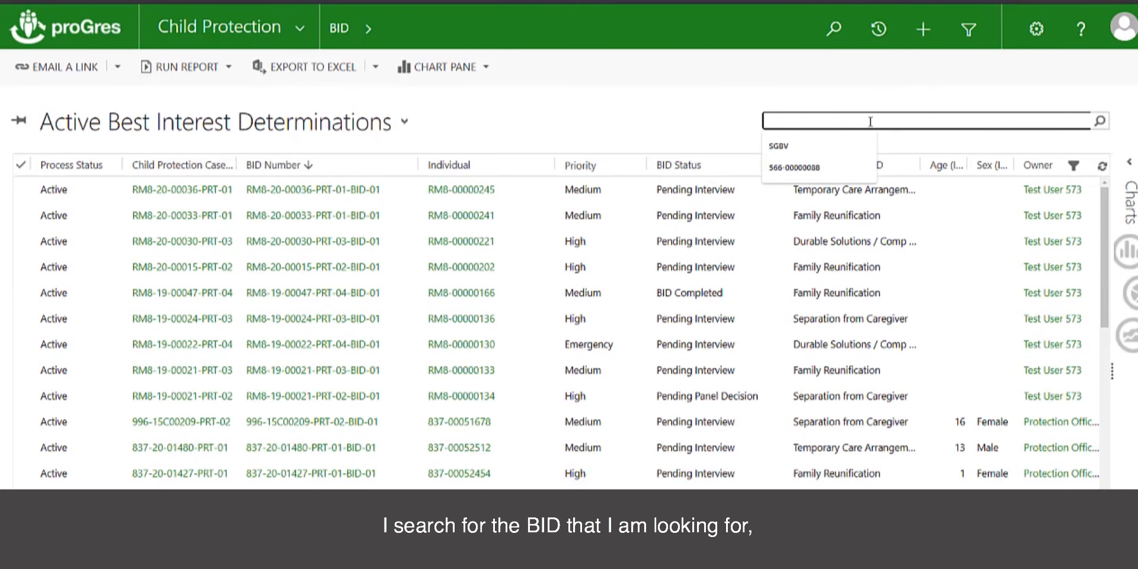
key(ctrl+v)
click(1099, 121)
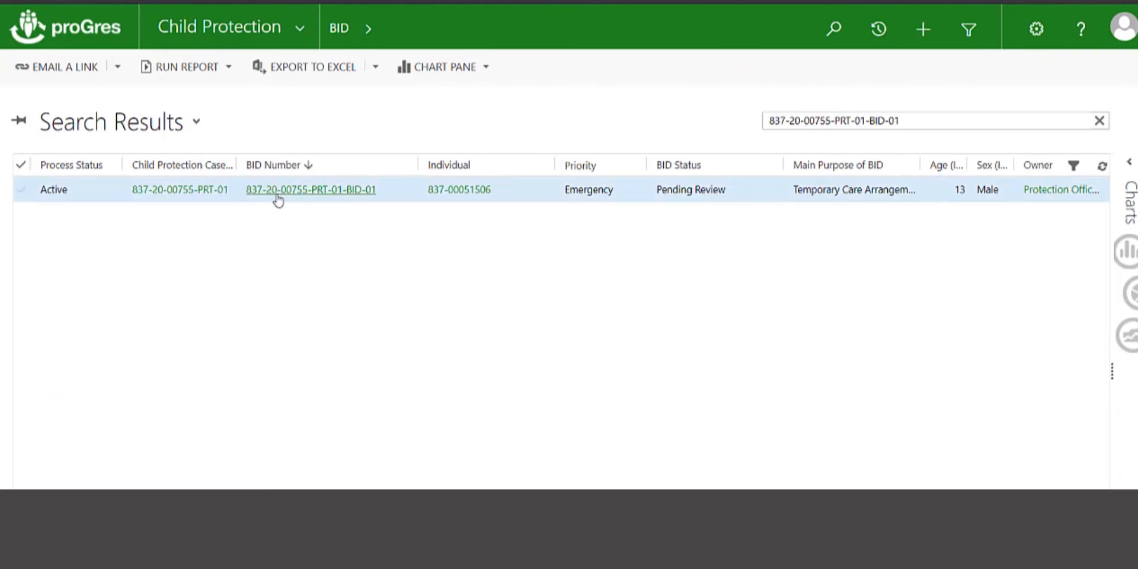
- Open the found BID record and scroll down through the form to the Review section
click(316, 191)
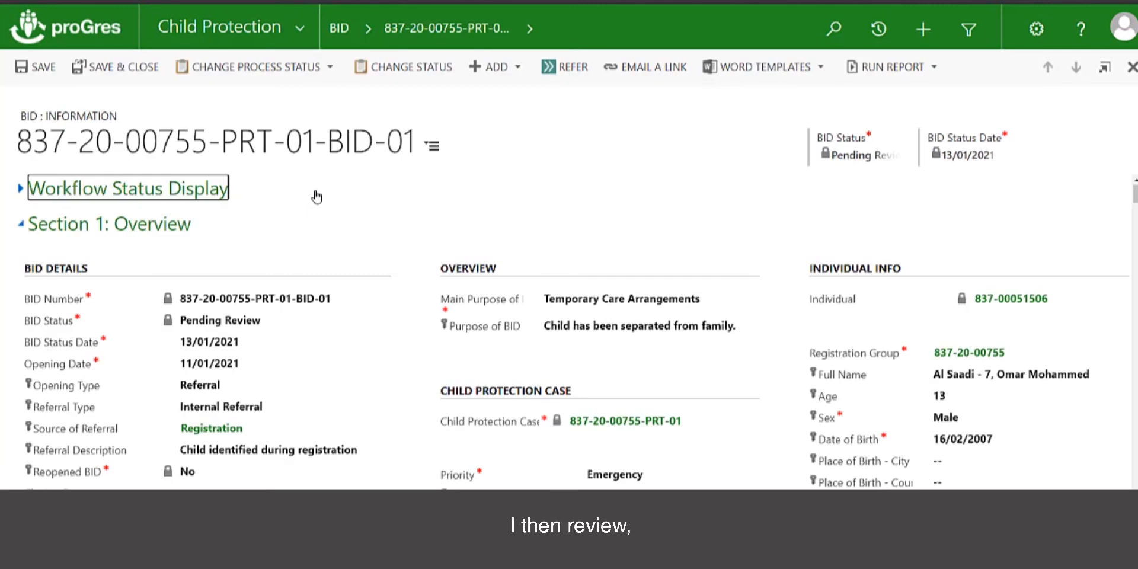
scroll(317, 196, down, 5)
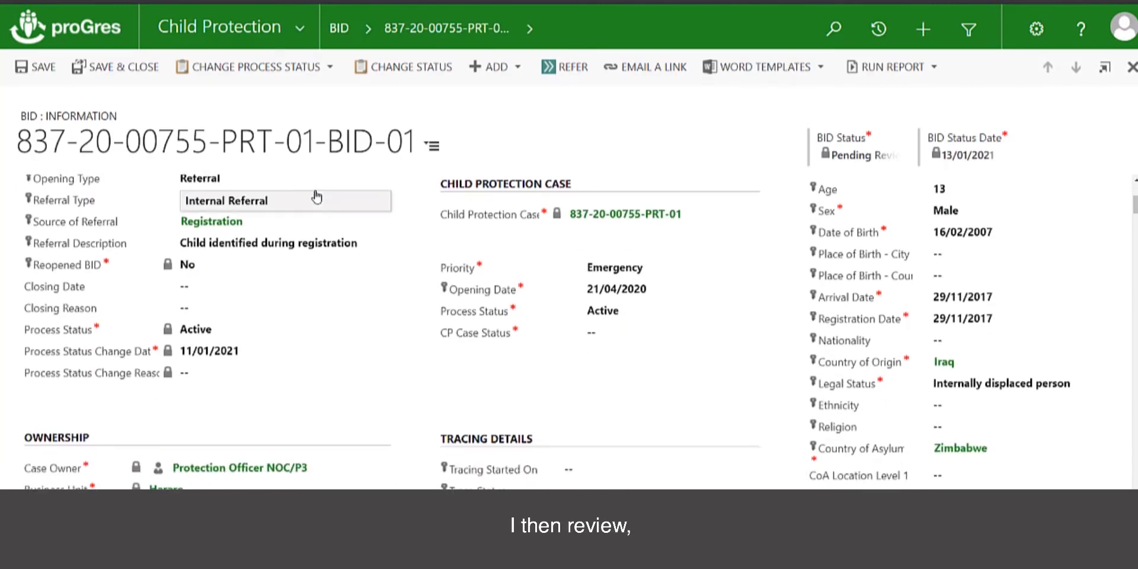
scroll(318, 196, down, 10)
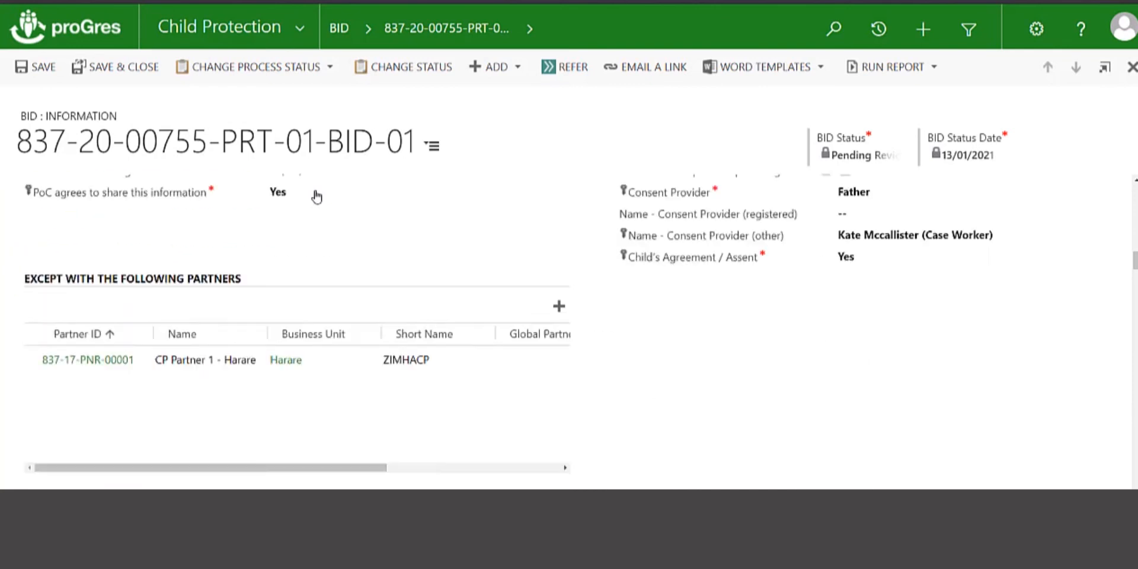
scroll(317, 197, down, 10)
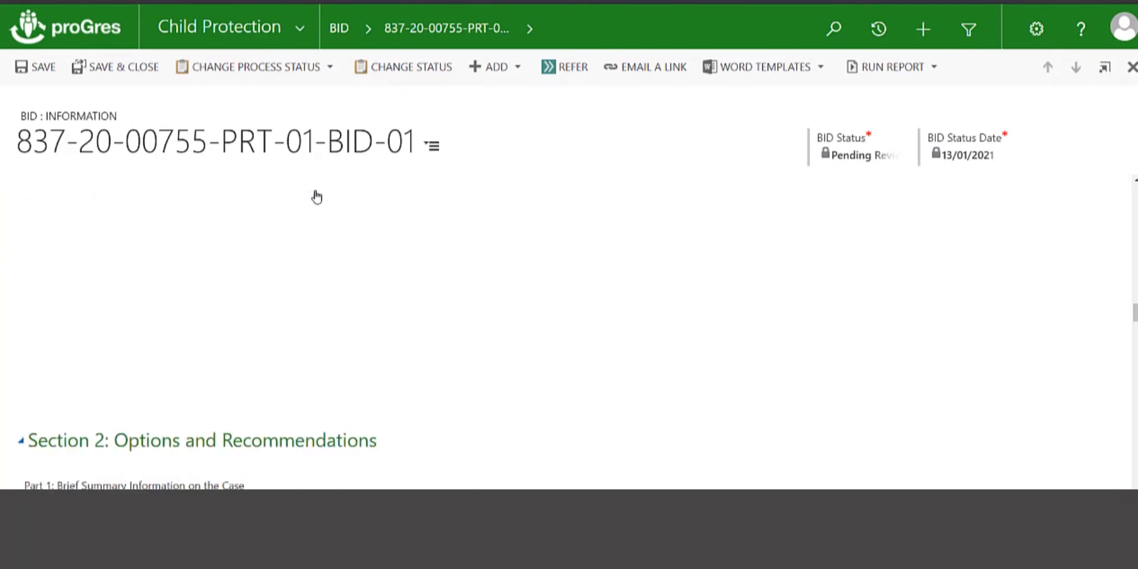
scroll(317, 197, down, 10)
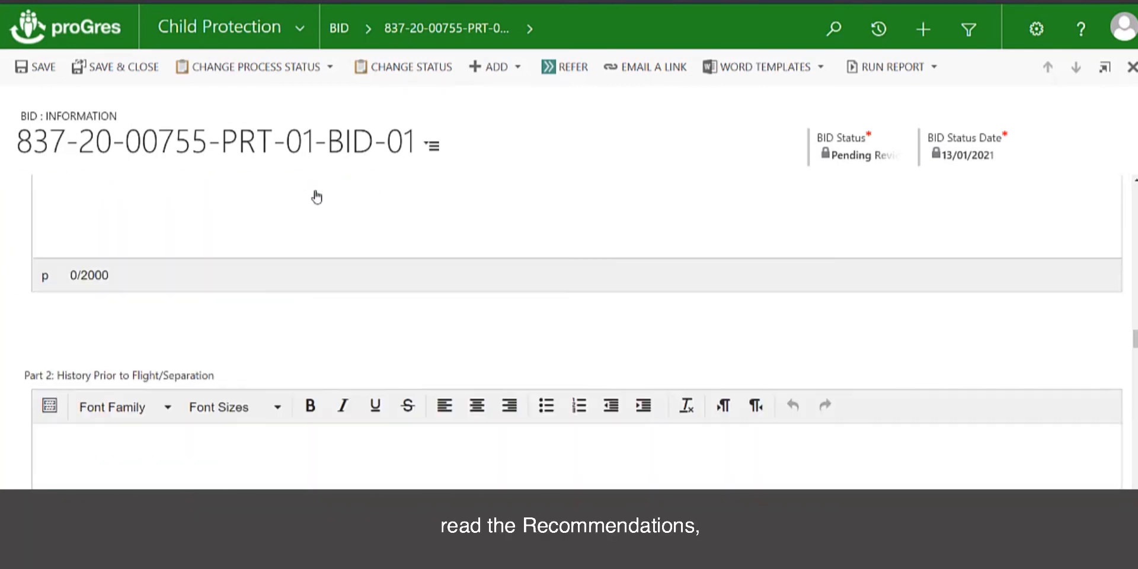
scroll(317, 197, down, 10)
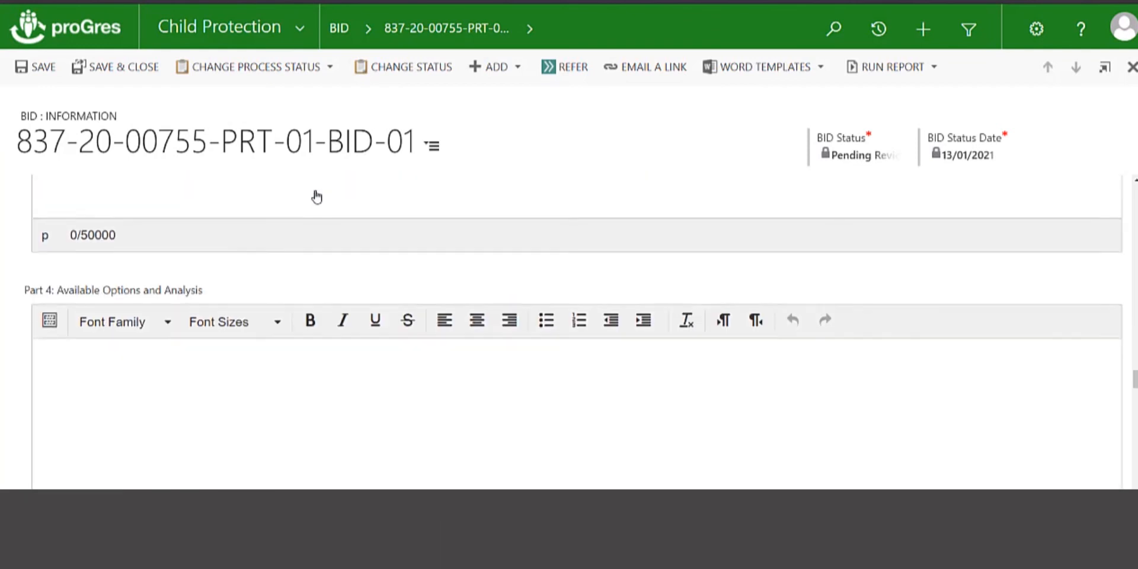
scroll(317, 197, down, 6)
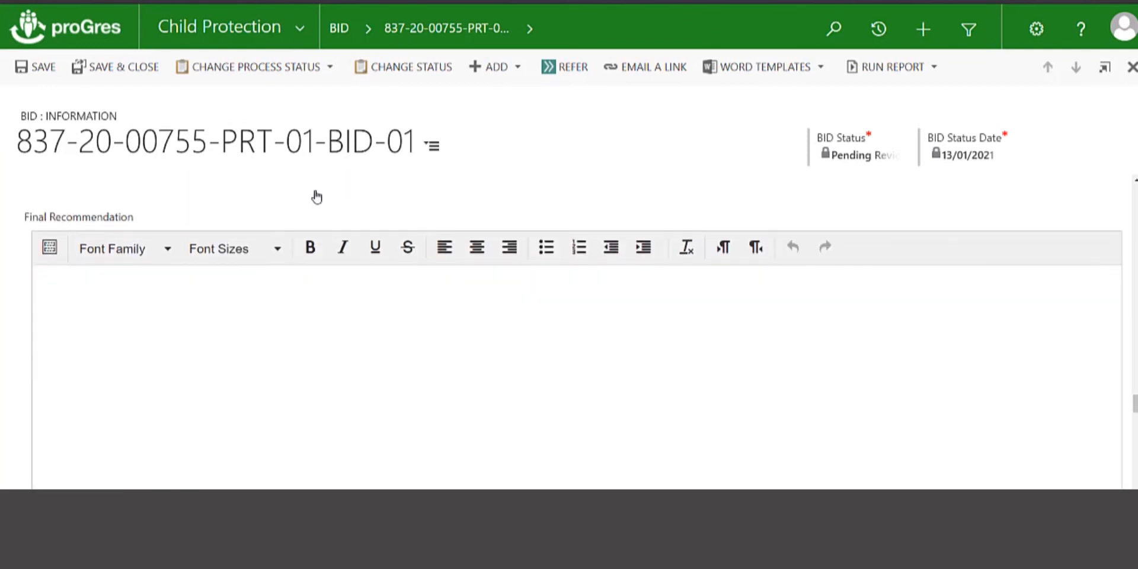
scroll(317, 197, down, 5)
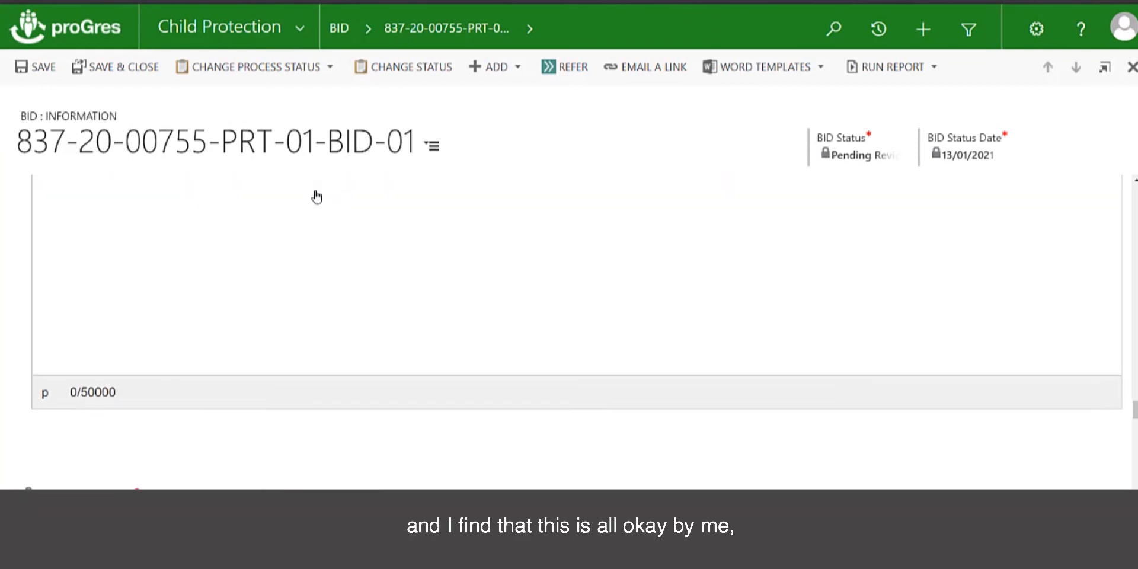
scroll(317, 196, down, 5)
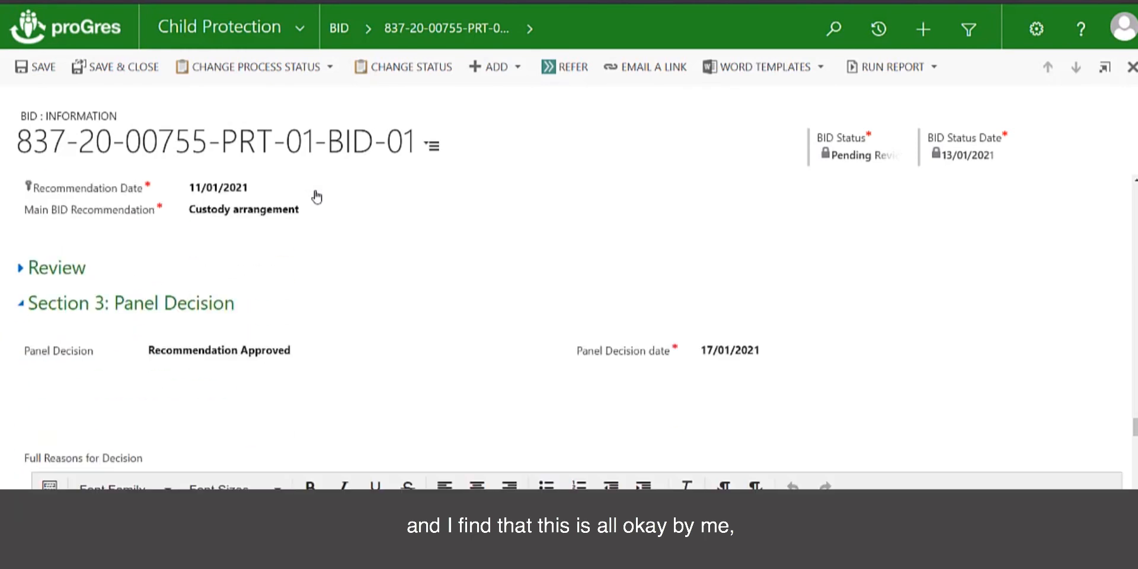
- Start a review note reading 'look' and set the review decision to Recommendation Accepted
click(23, 267)
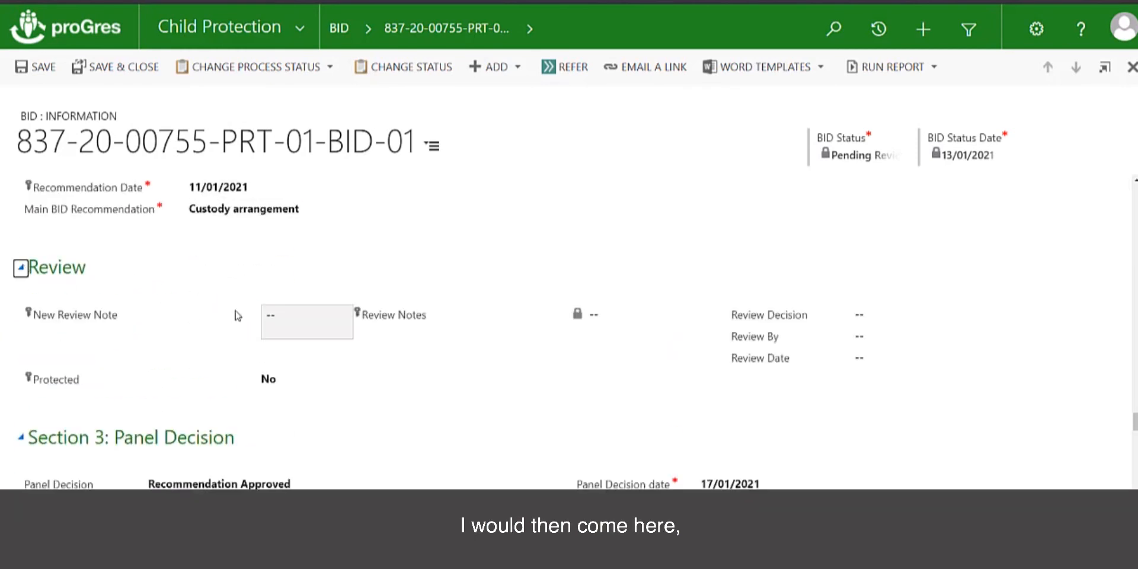
click(280, 323)
text(looks fine)
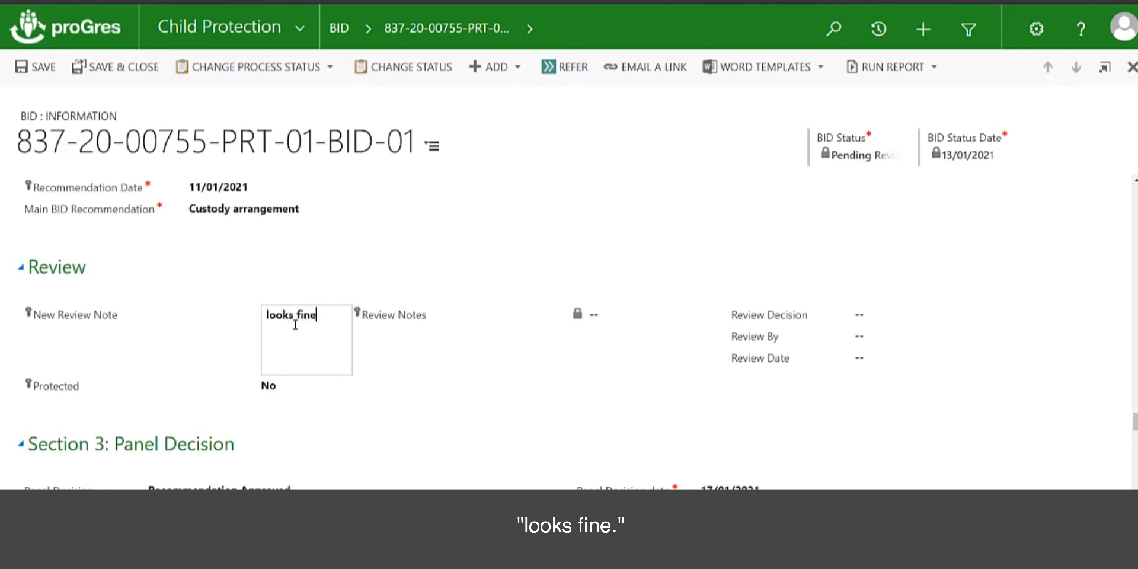
click(860, 342)
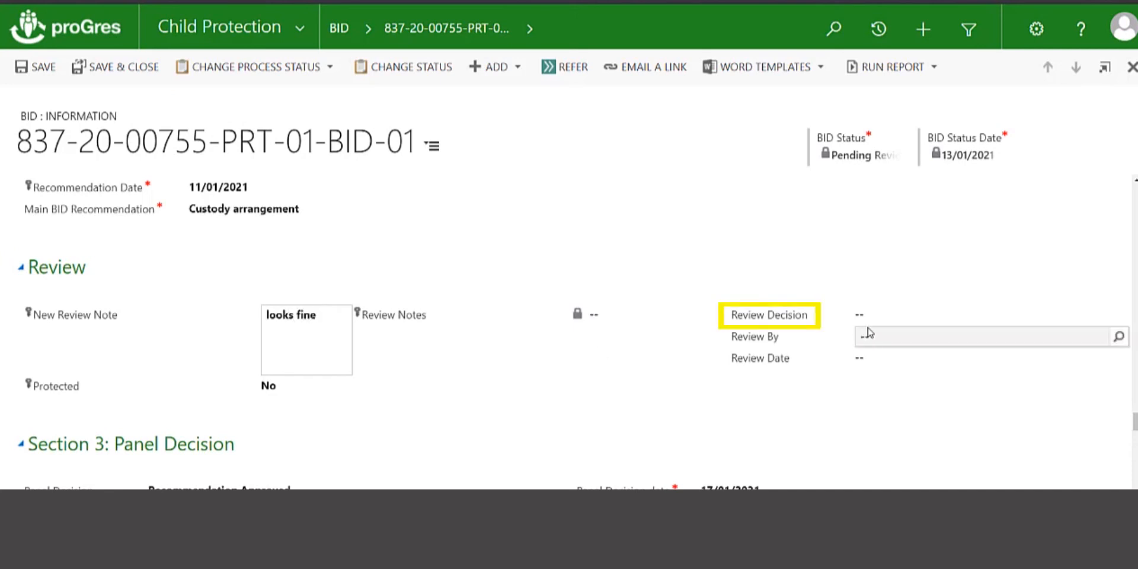
click(869, 331)
click(868, 330)
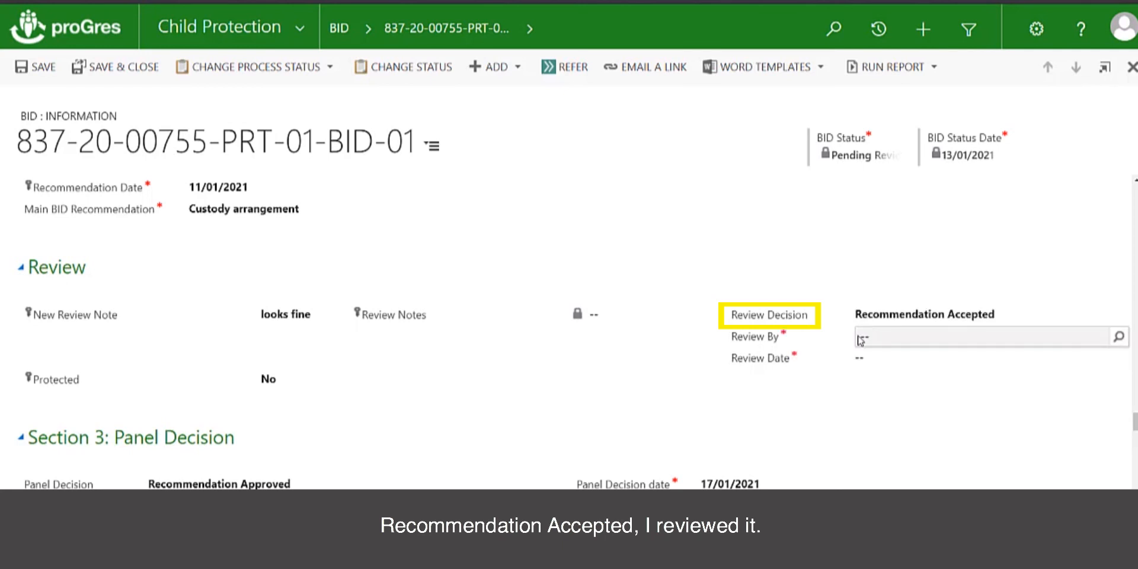
- Look up and fill in the reviewer, set Review Date to 11/01/2021, and save
click(869, 339)
text(mccall)
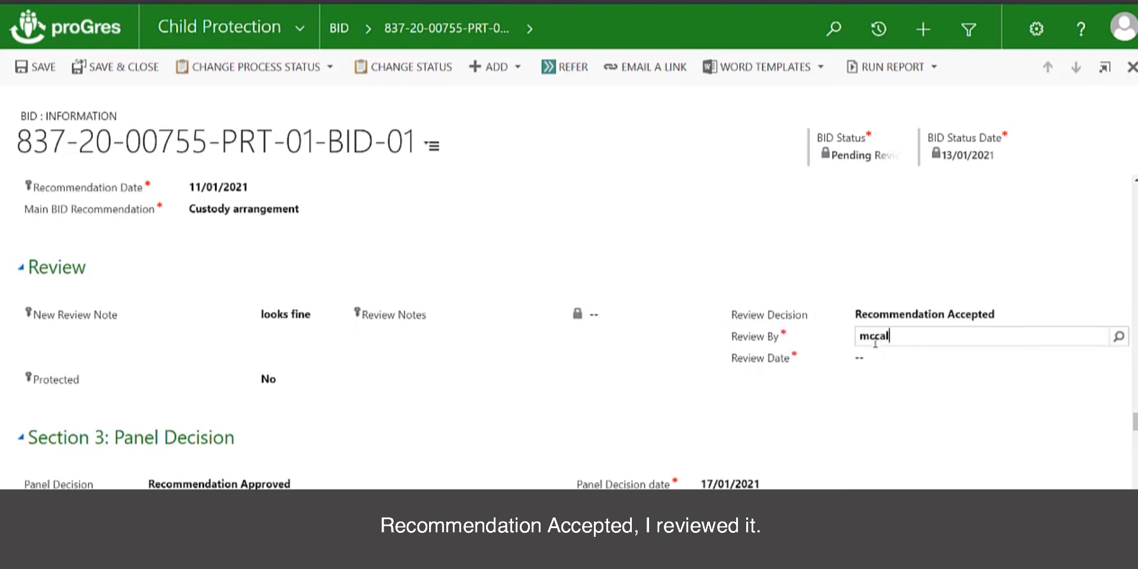
click(1124, 341)
click(1025, 360)
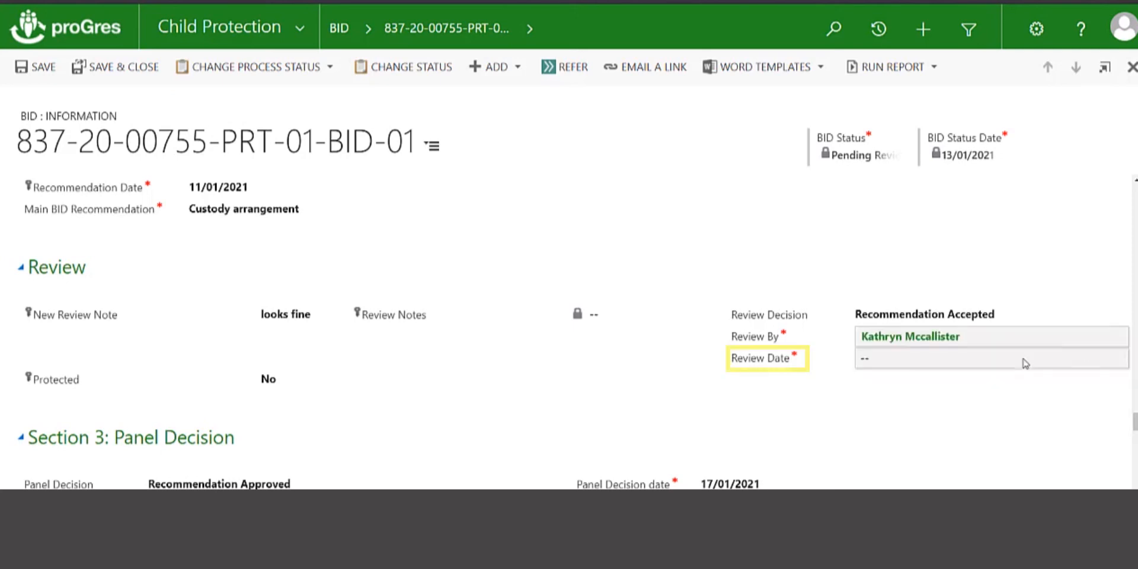
click(914, 361)
click(1099, 357)
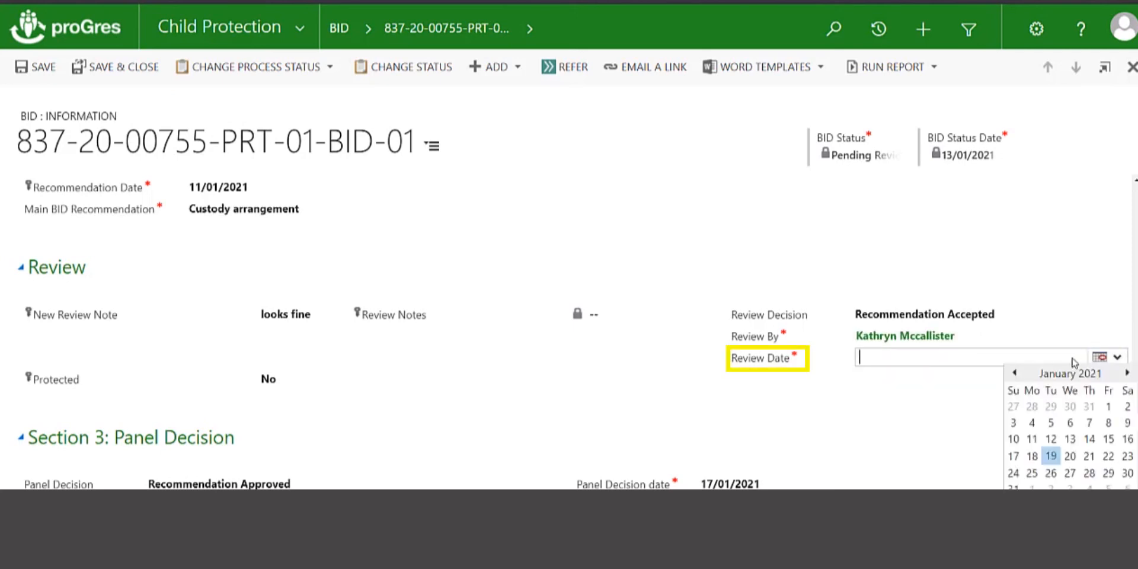
click(1036, 442)
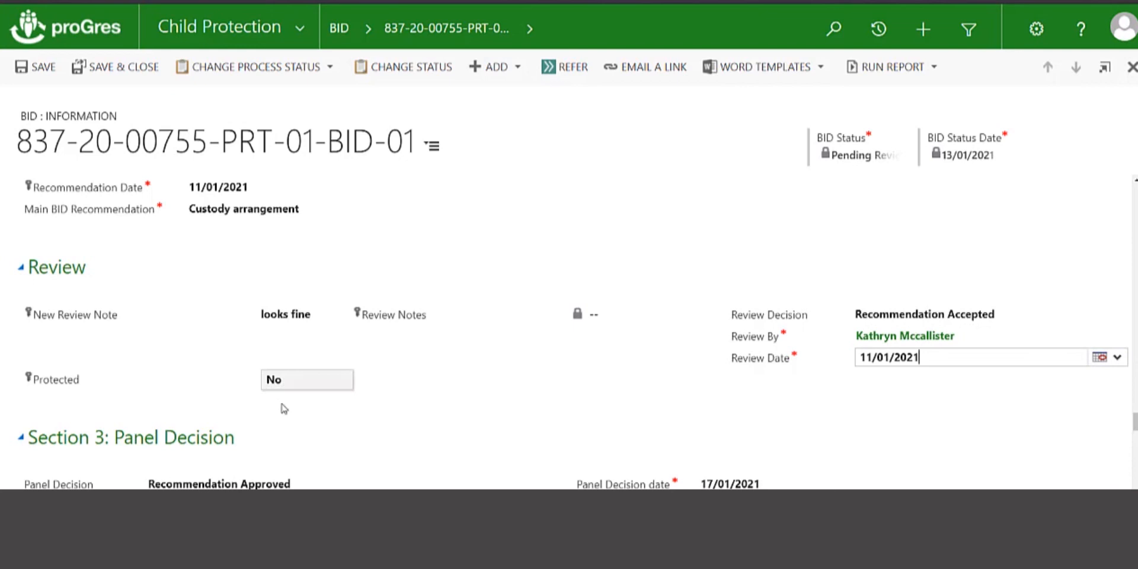
click(29, 73)
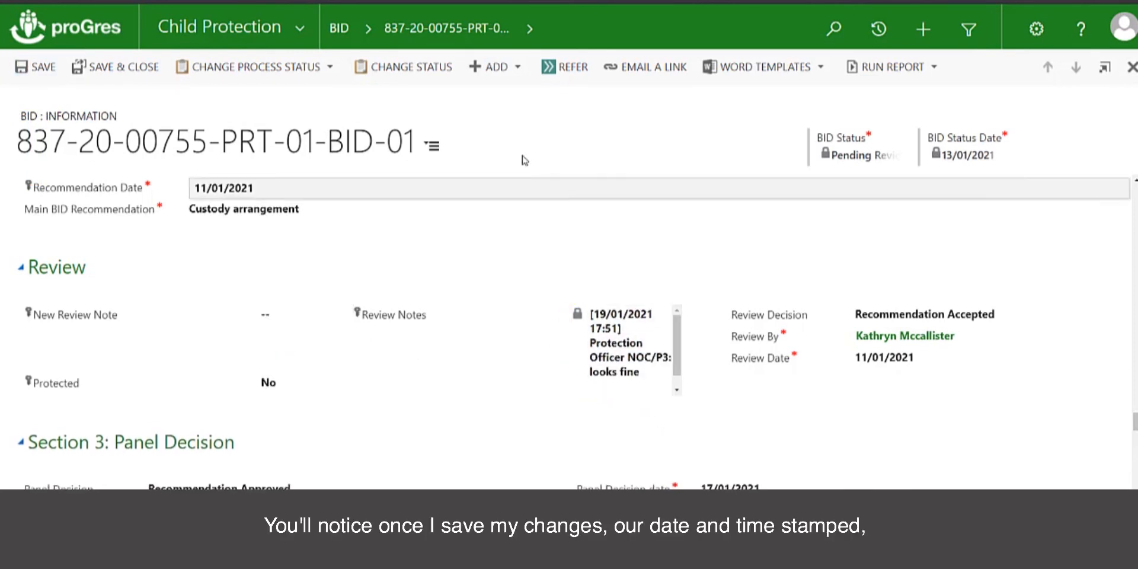
- Change the BID status to Pending Panel Decision dated 15/01/2021, commenting 'Recommendations approved, move forward with BID Panel'
click(413, 70)
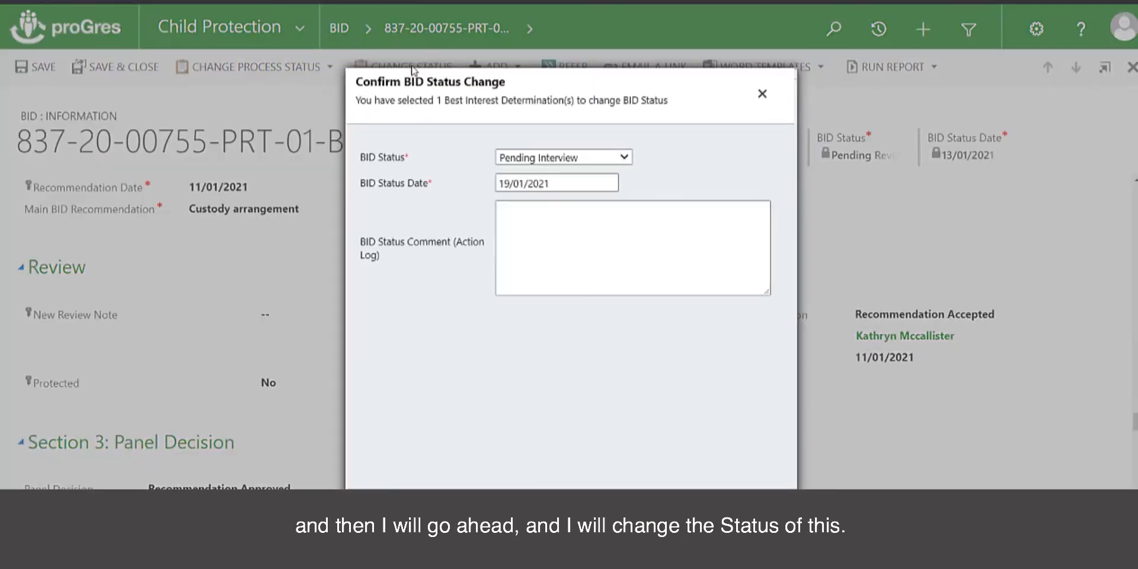
click(624, 158)
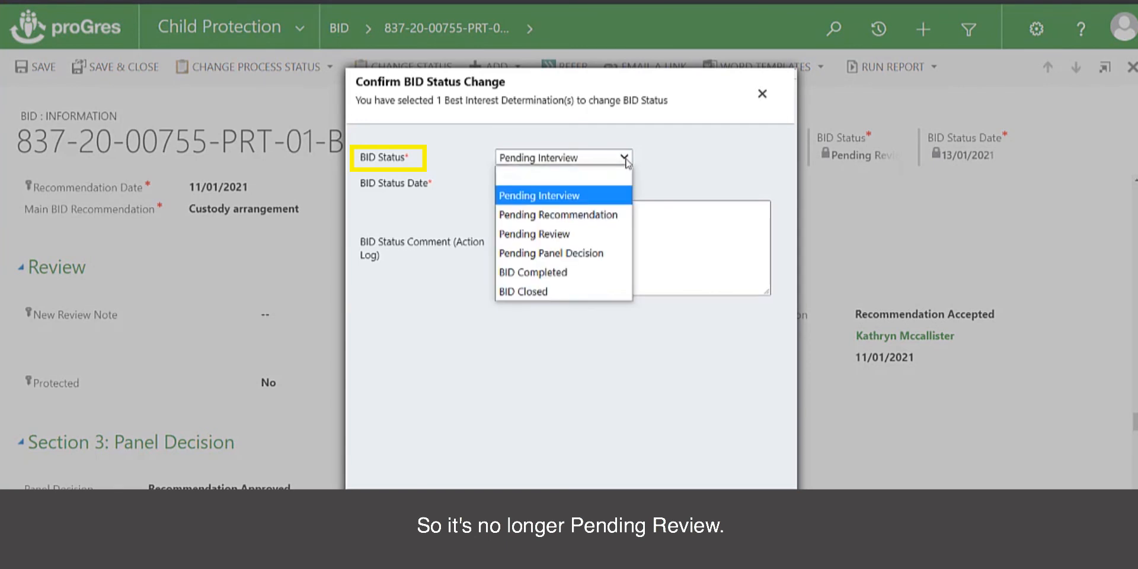
click(587, 254)
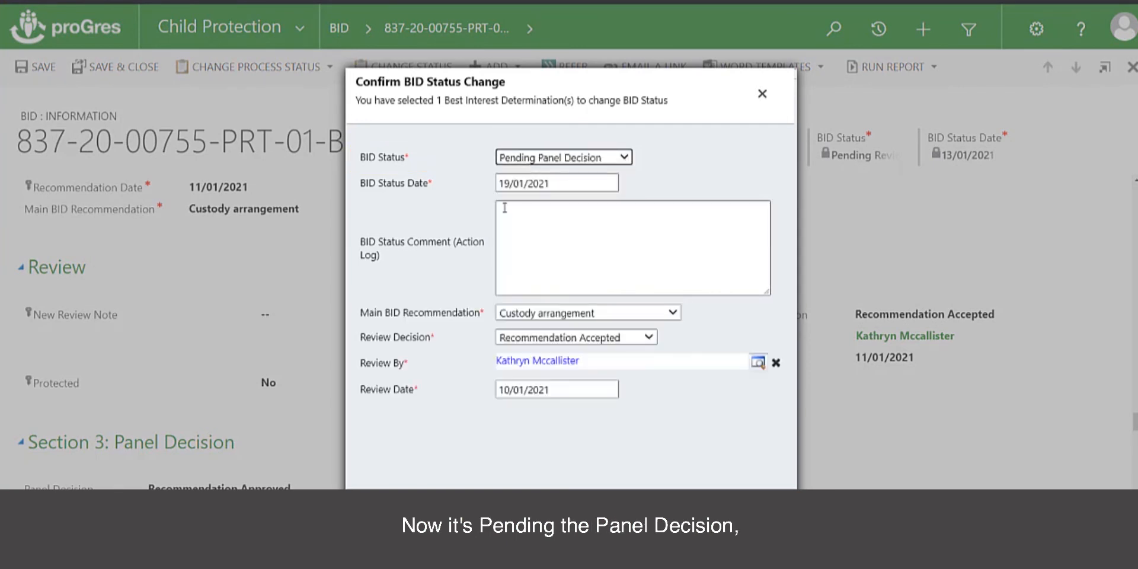
click(570, 188)
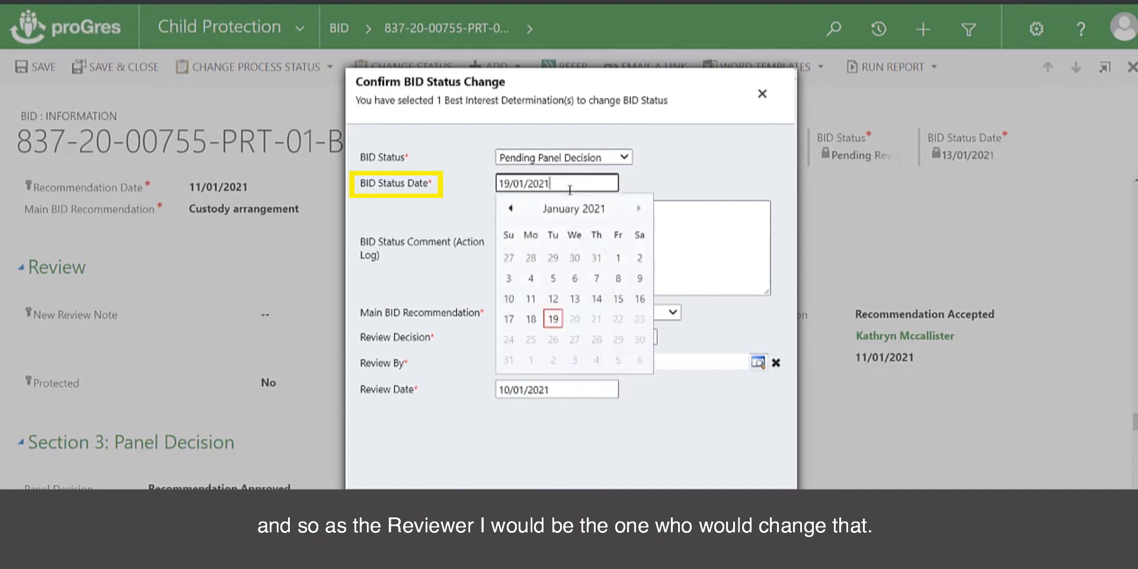
click(617, 299)
click(518, 212)
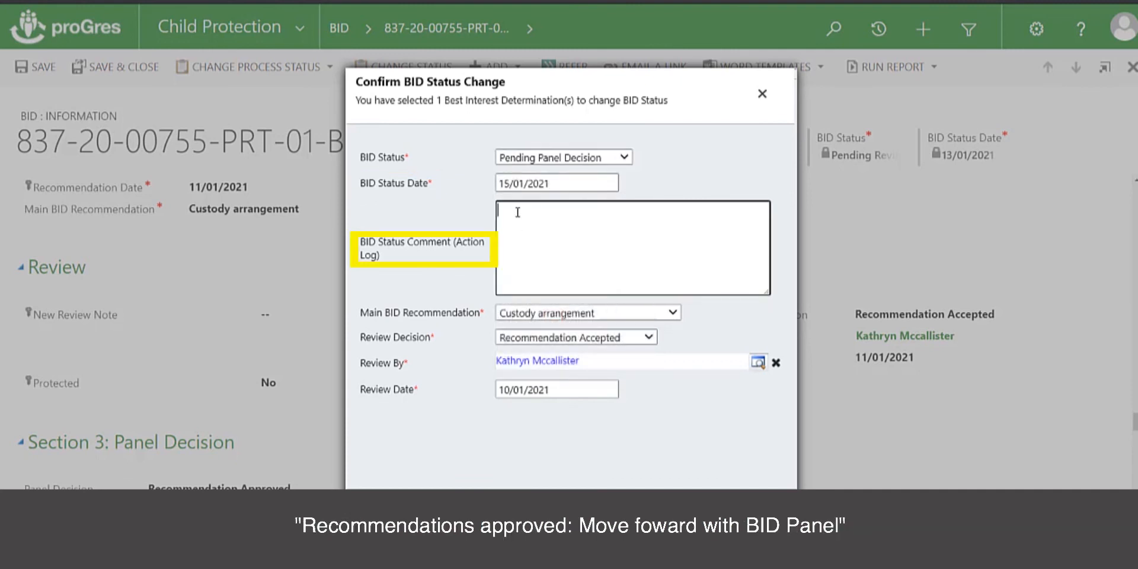
text(Recommendations approved, move p)
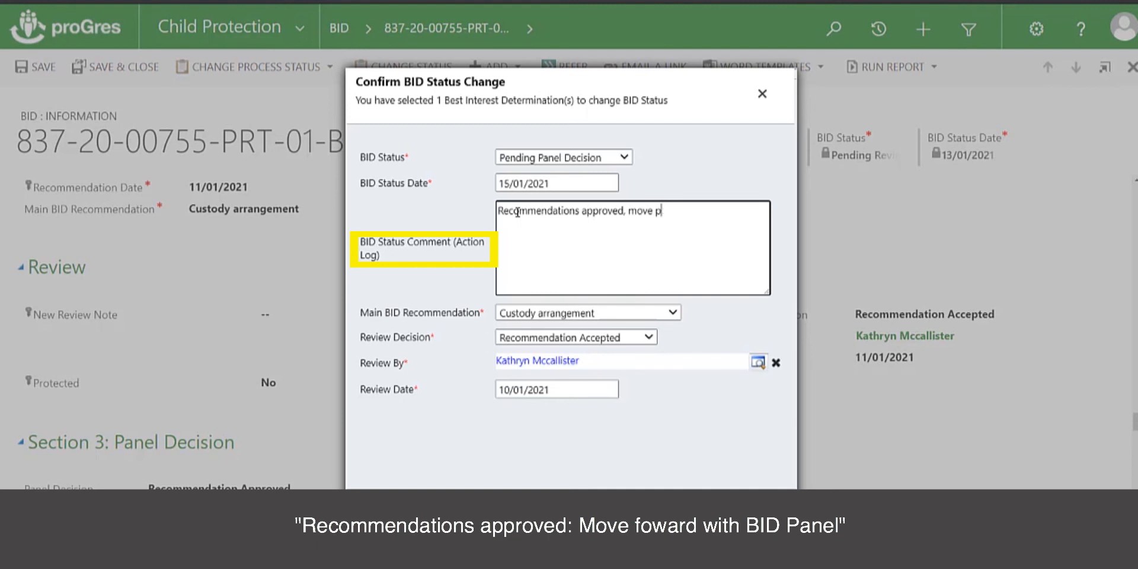
text(with)
text(anel)
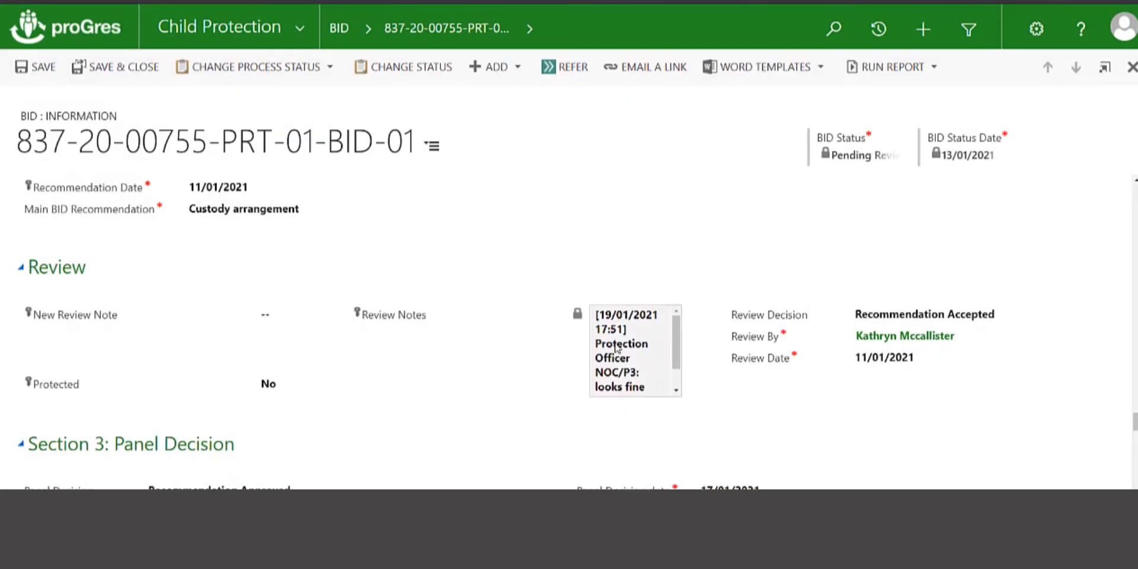
- Save the BID, show its Pending Panel Decision workflow status, and begin another status change
click(22, 68)
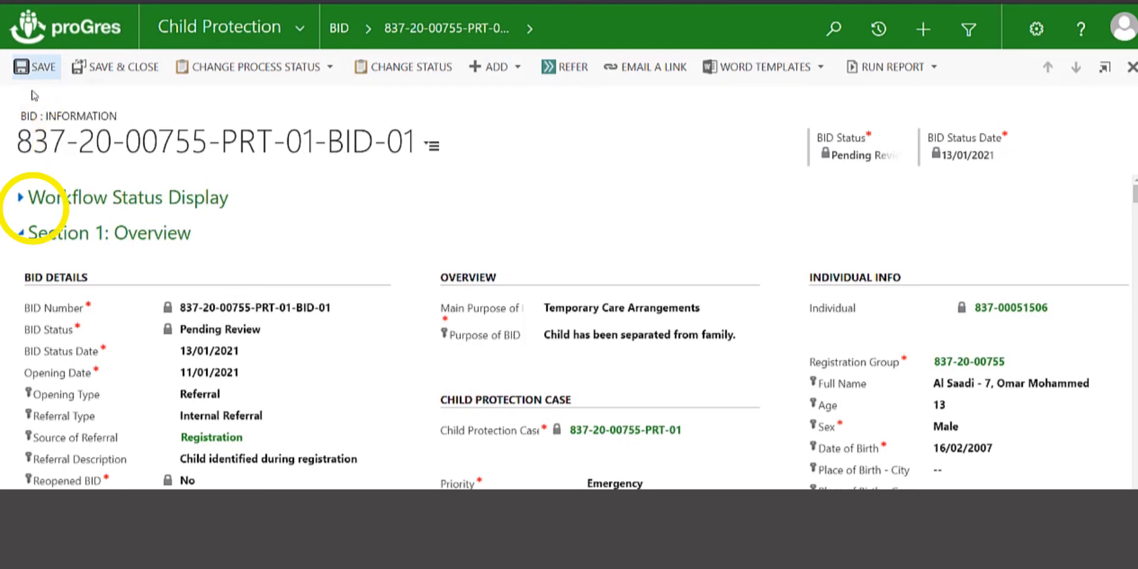
click(19, 197)
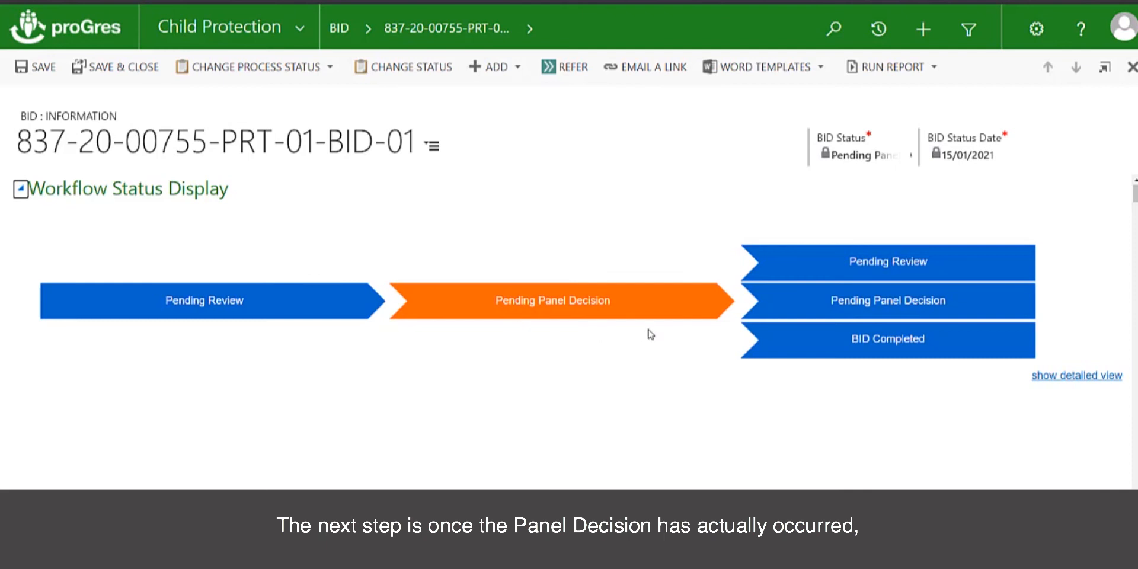
click(428, 67)
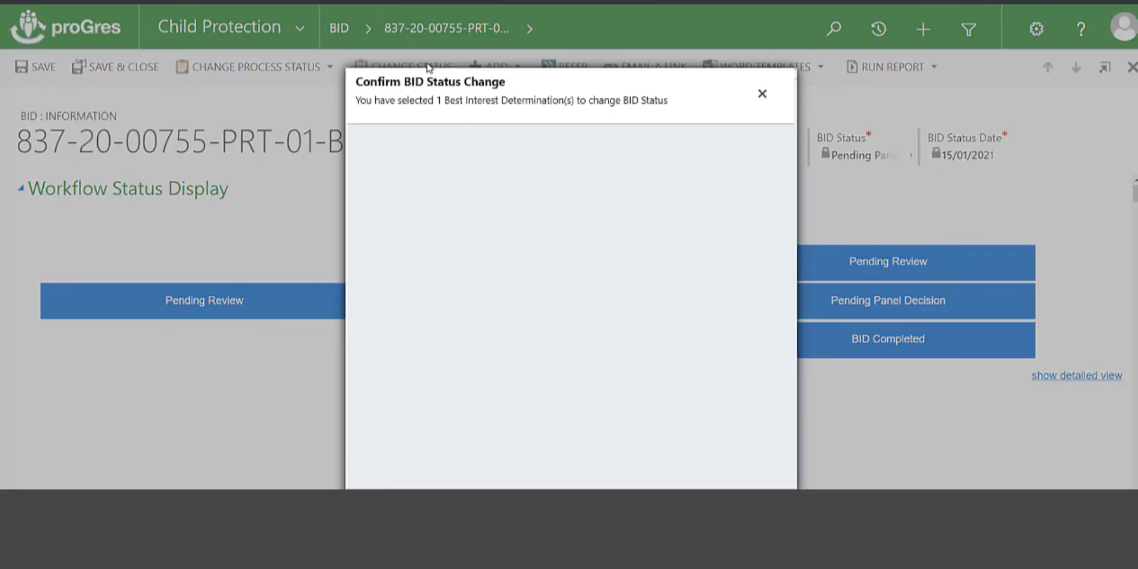
- Choose BID Completed, with Panel Decision Recommendation Approved dated 15/01/2021
click(623, 158)
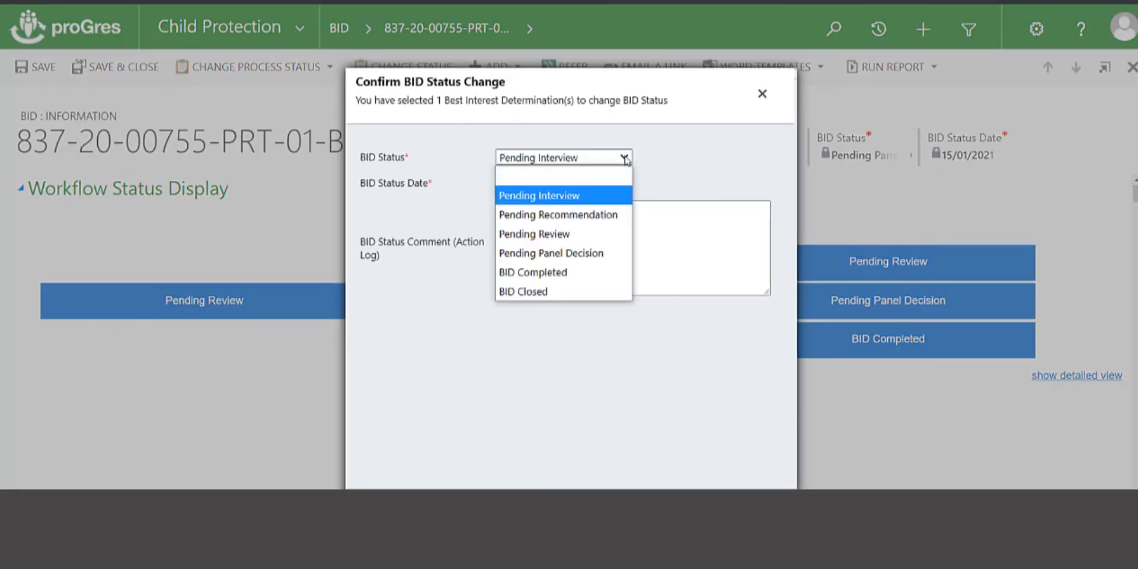
click(580, 273)
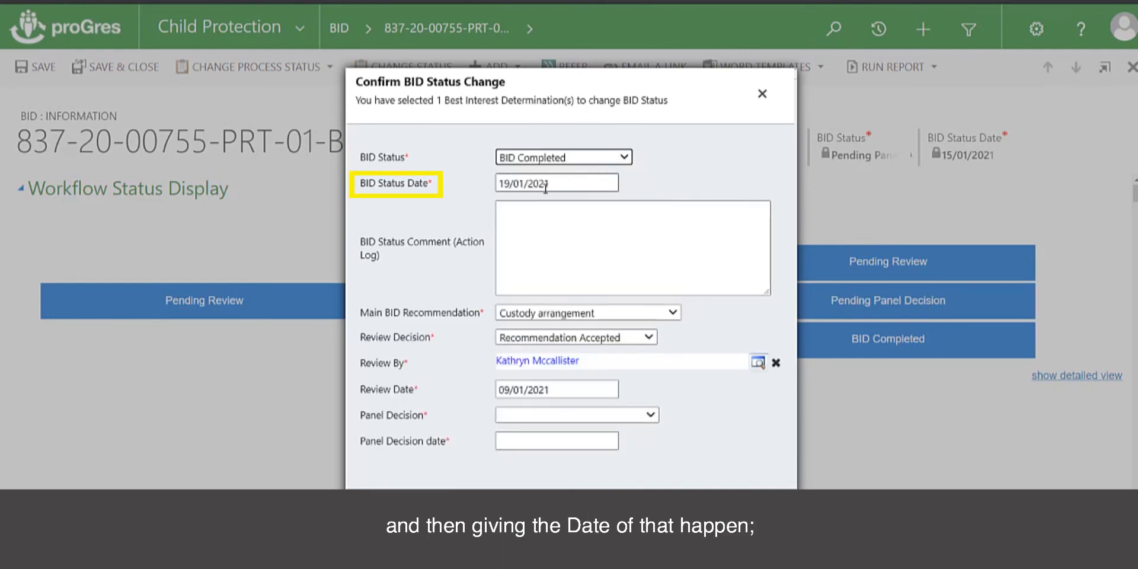
click(537, 208)
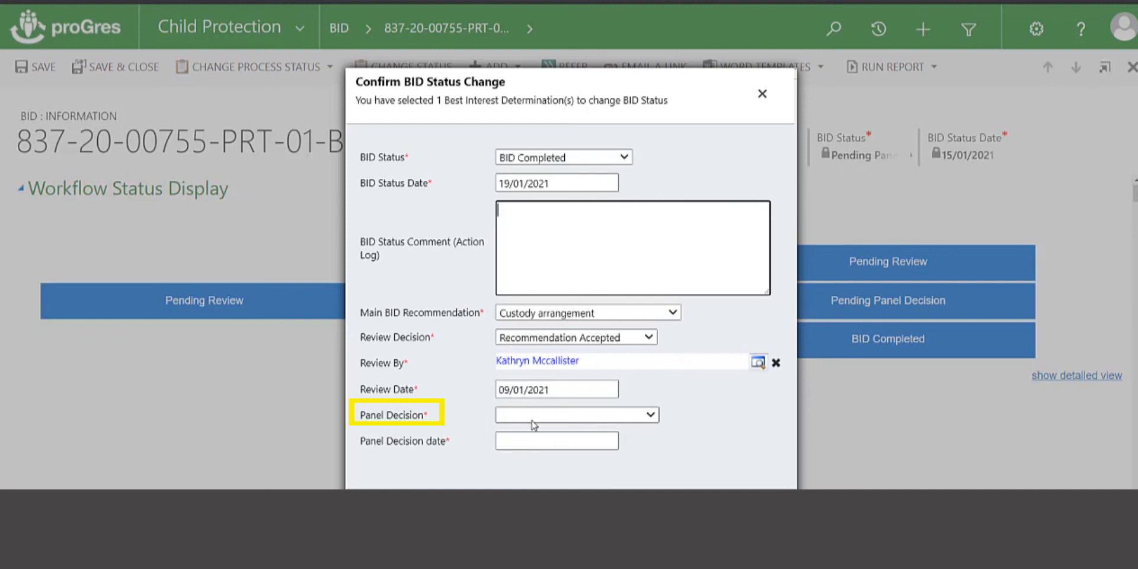
click(637, 415)
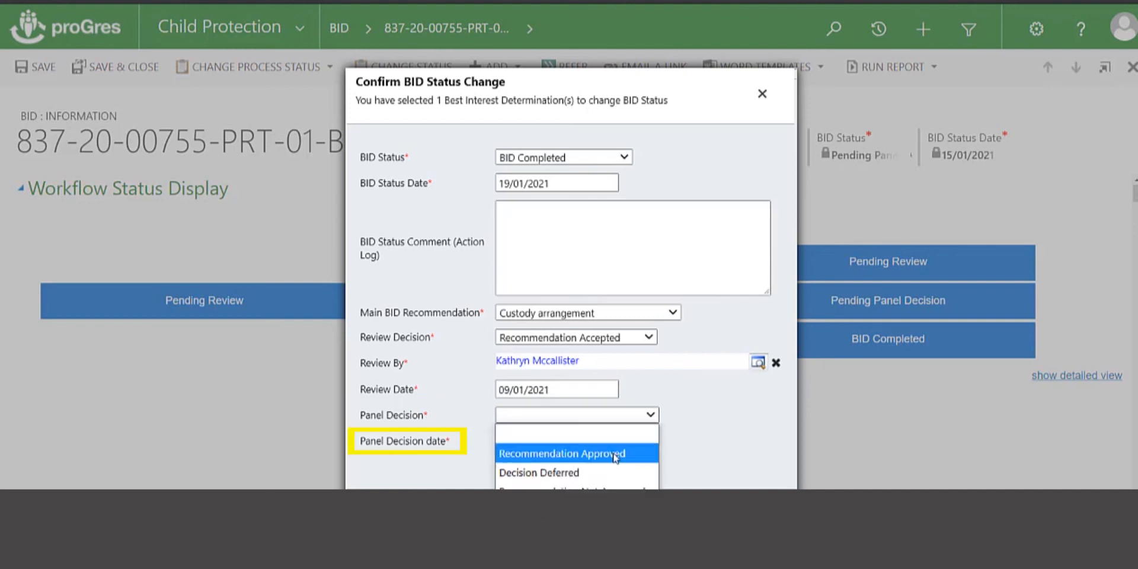
click(620, 453)
click(535, 441)
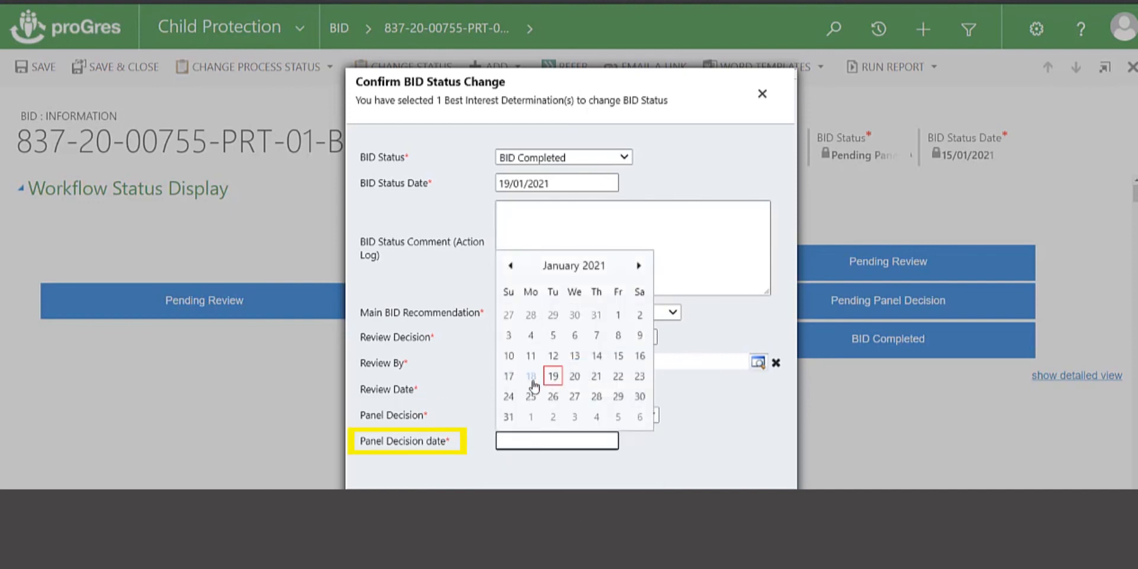
click(618, 358)
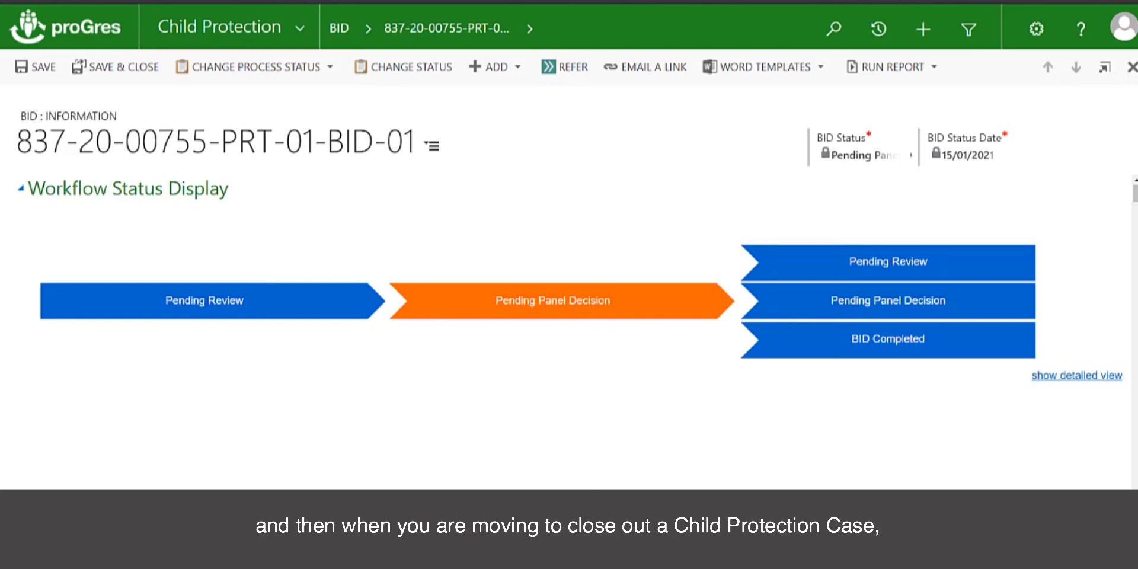
- Open the first active case in Child Protection Cases, dismissing the 404 error alert
click(305, 27)
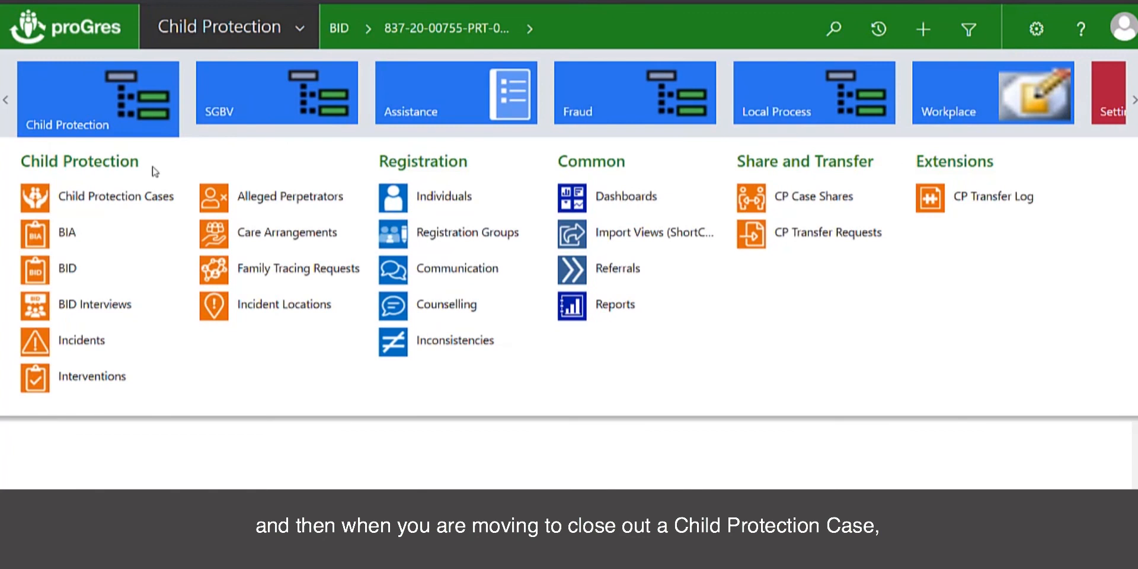
click(131, 202)
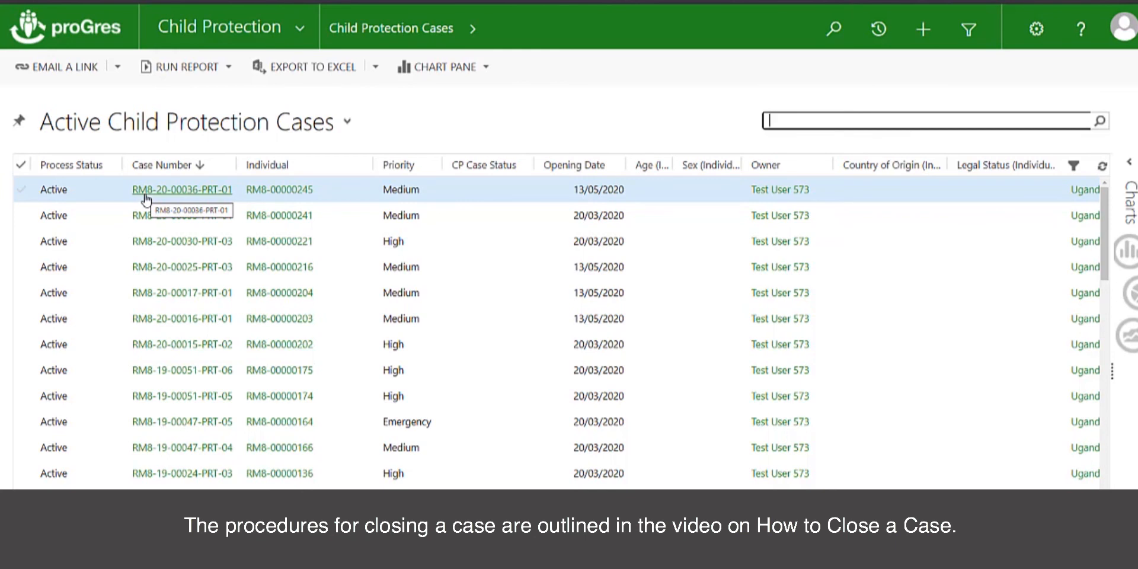
click(147, 196)
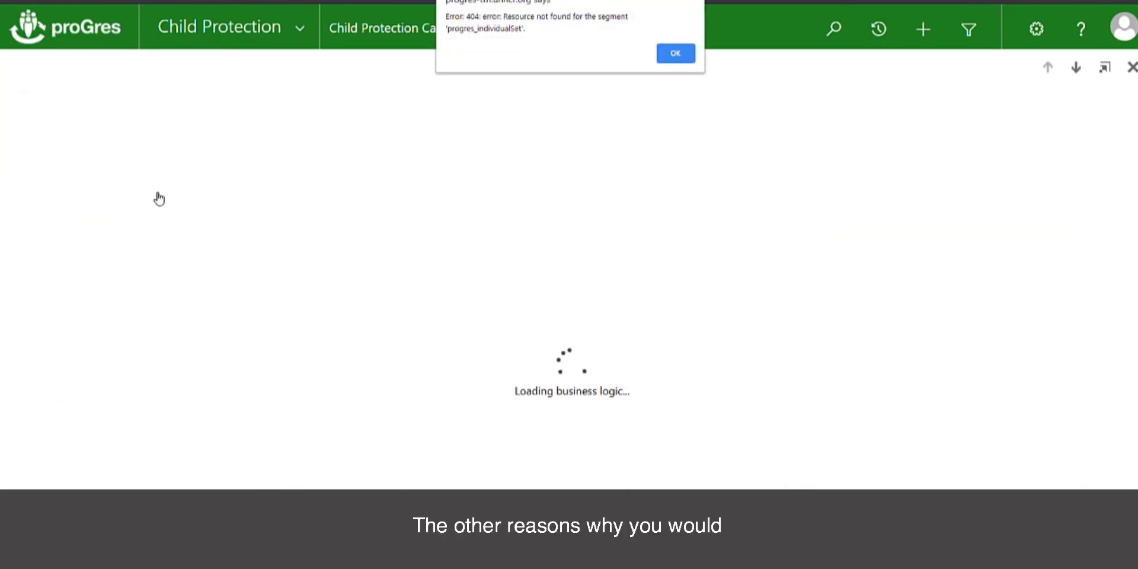
click(682, 57)
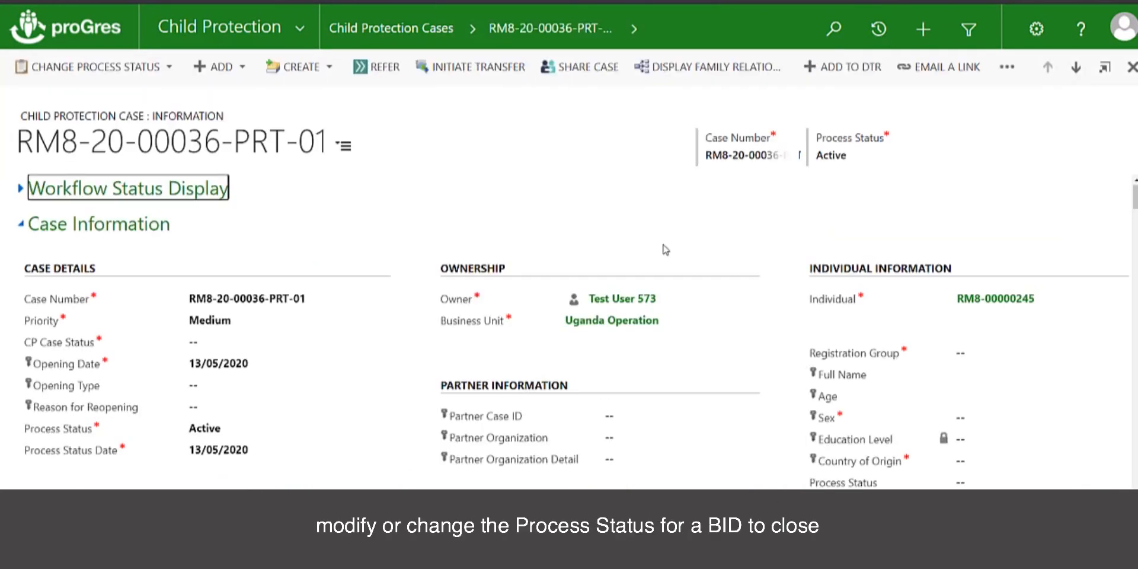